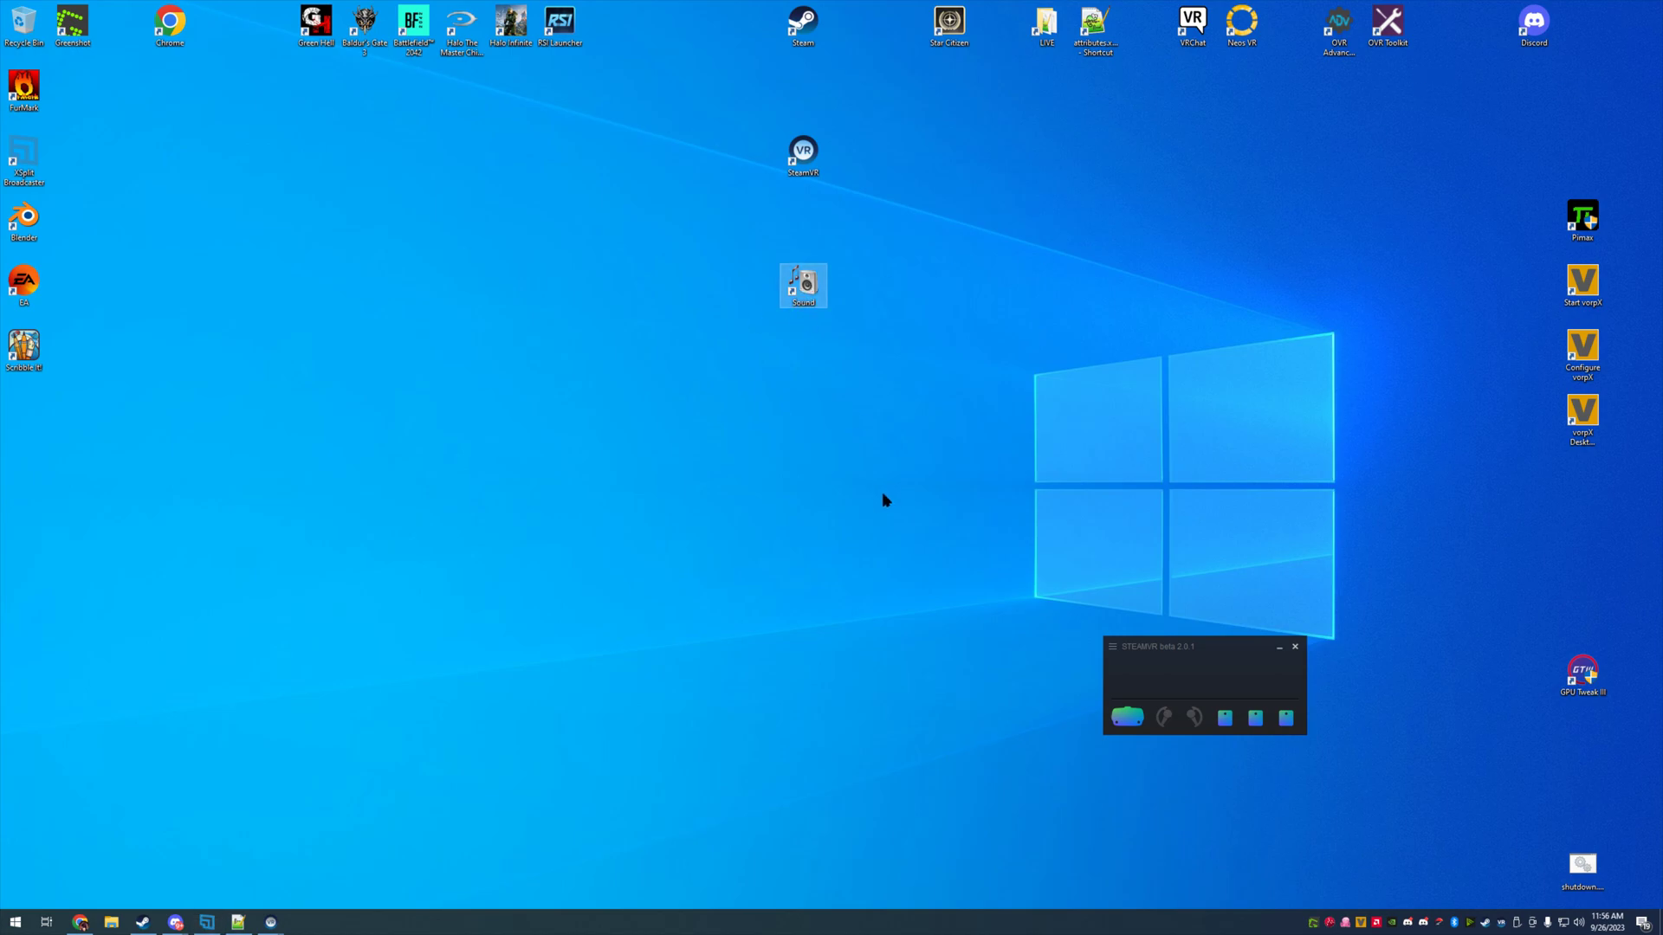
# Step: Set the HyperX QuadCast microphone as the default recording device in the Sound settings
pyautogui.press('Return')
pyautogui.click(206, 201)
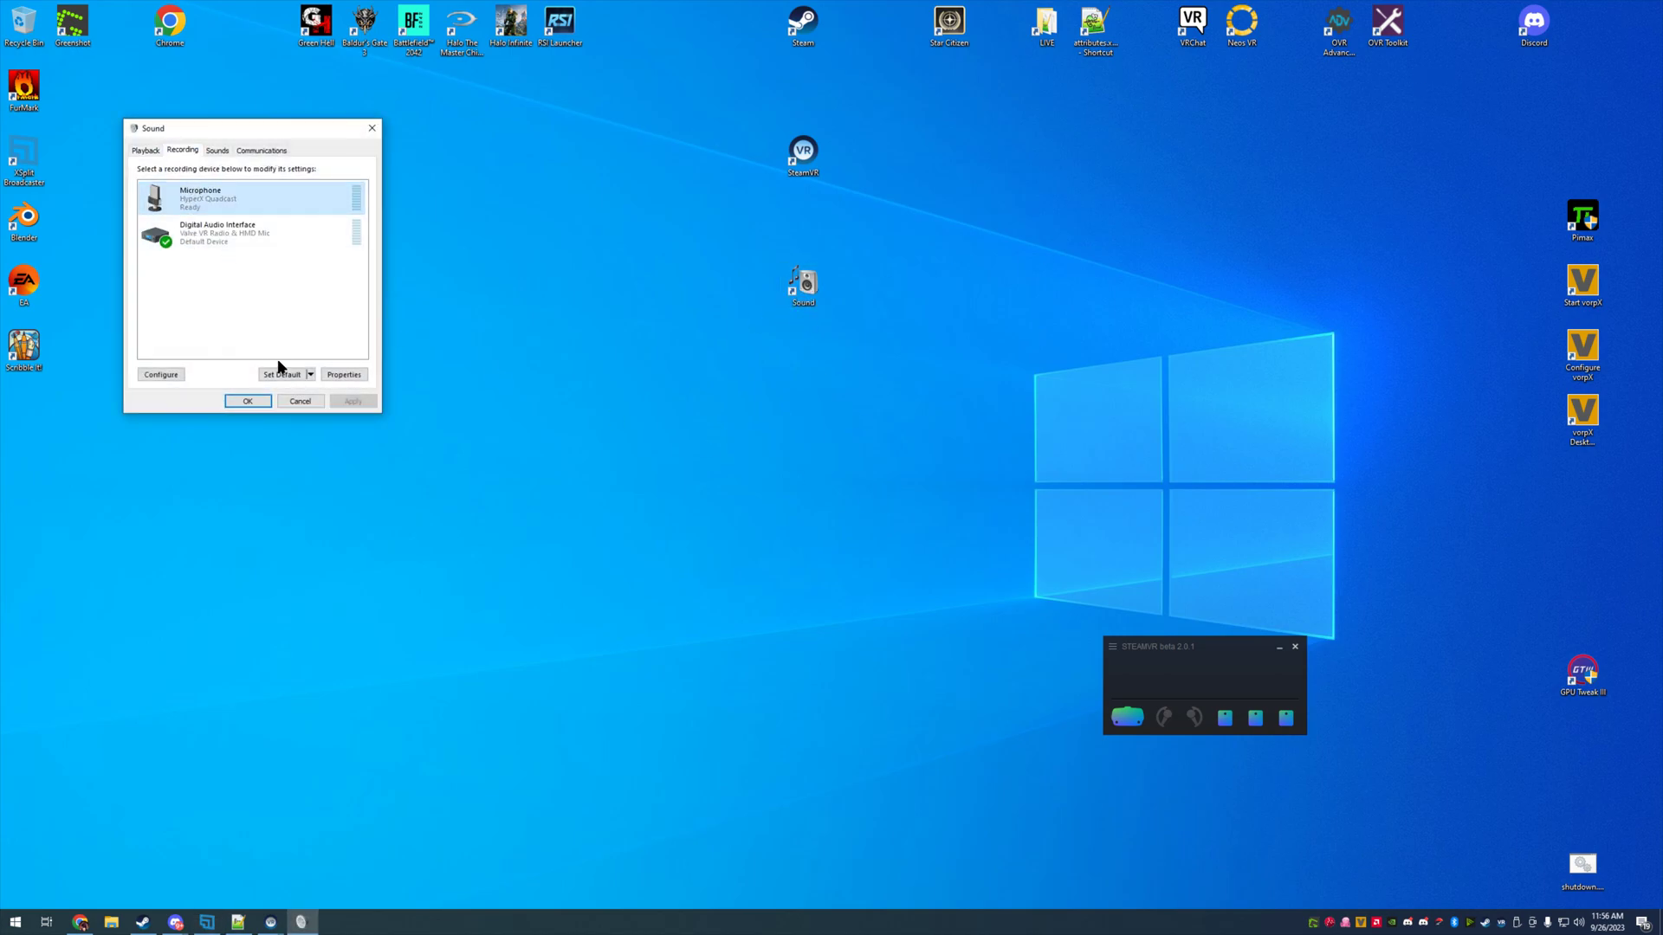
pyautogui.click(282, 374)
pyautogui.click(251, 401)
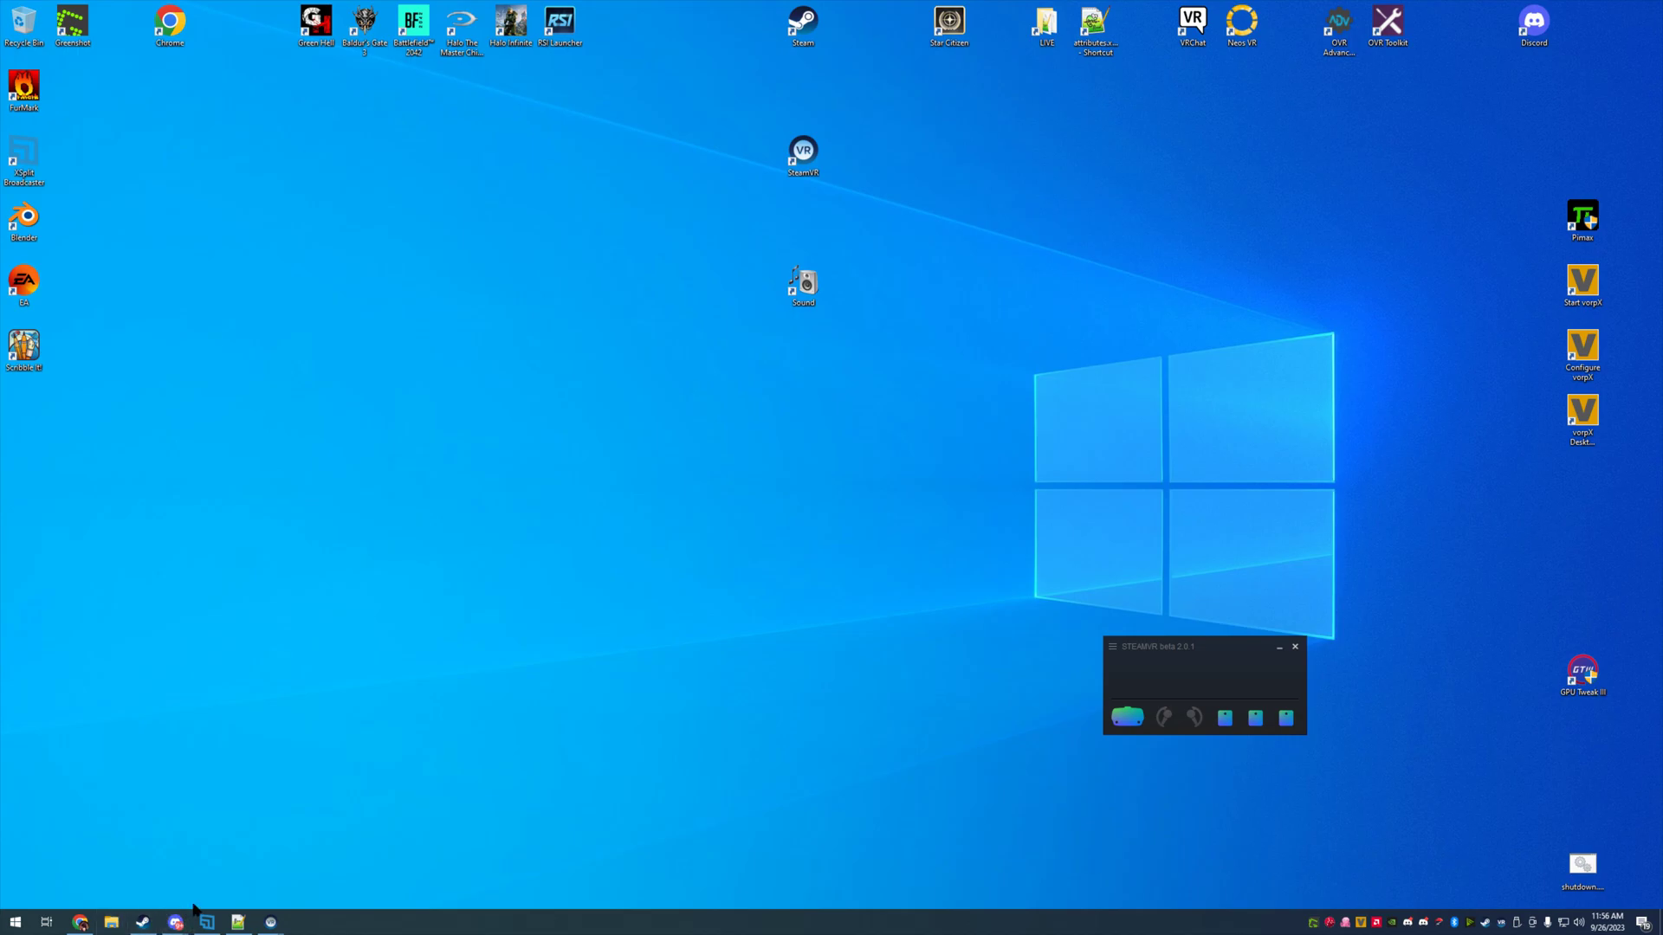
# Step: Switch to Notepad++ and review the hosts, Settings.json and attributes.xml files, selecting the FOV value in attributes.xml
pyautogui.click(87, 921)
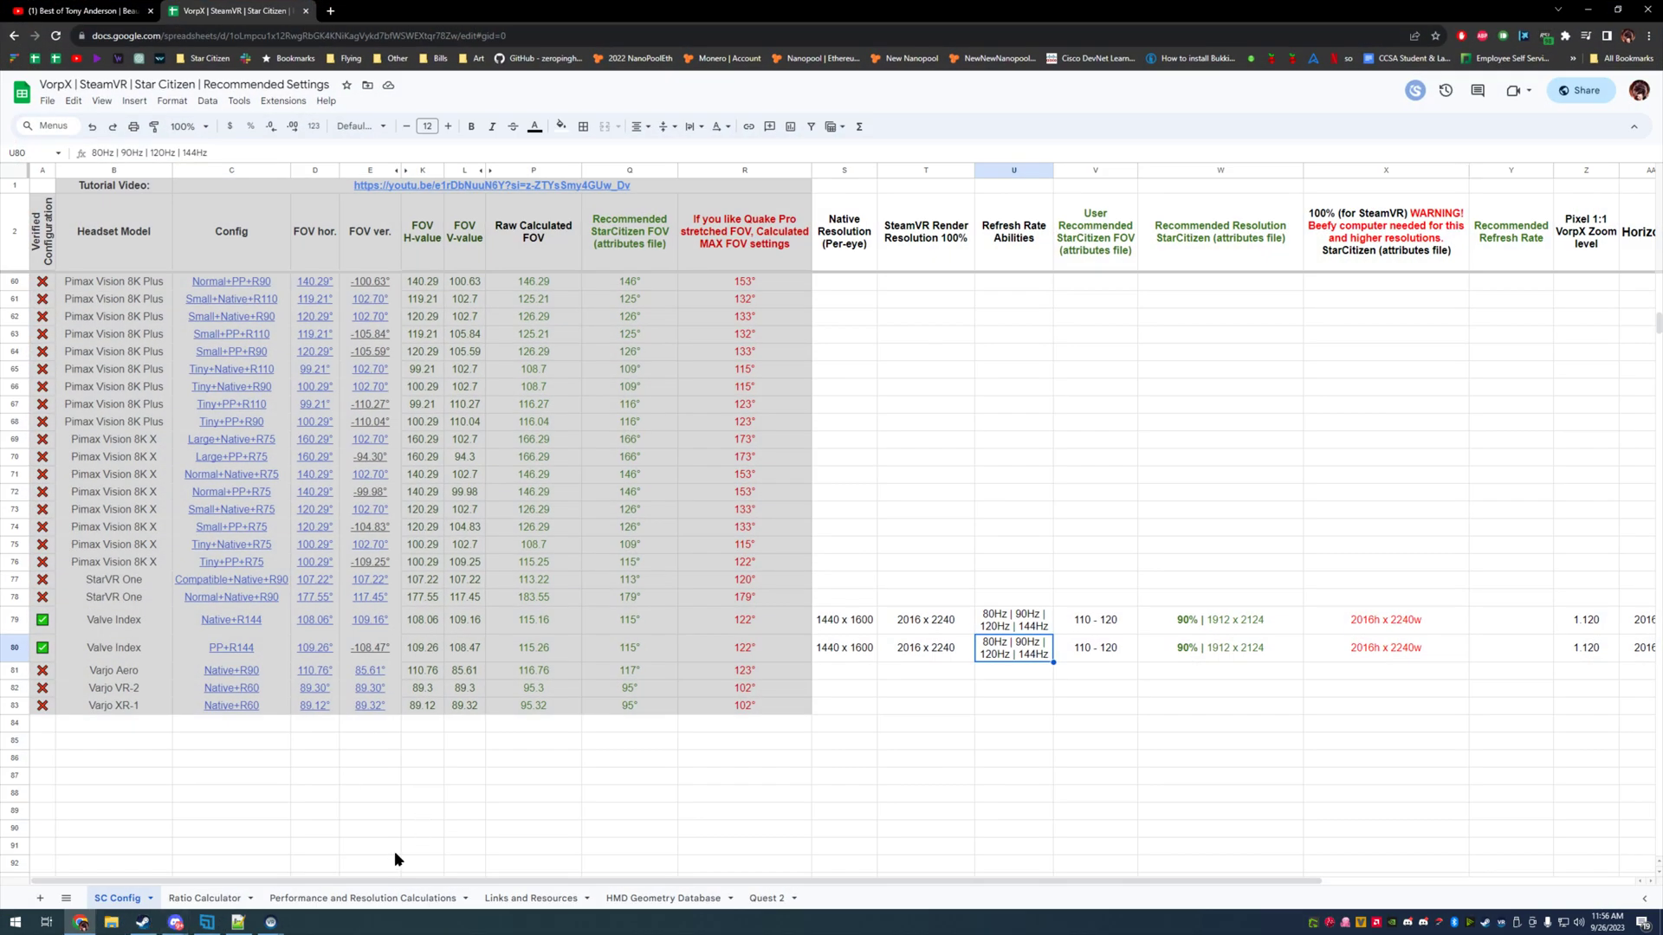
pyautogui.click(237, 922)
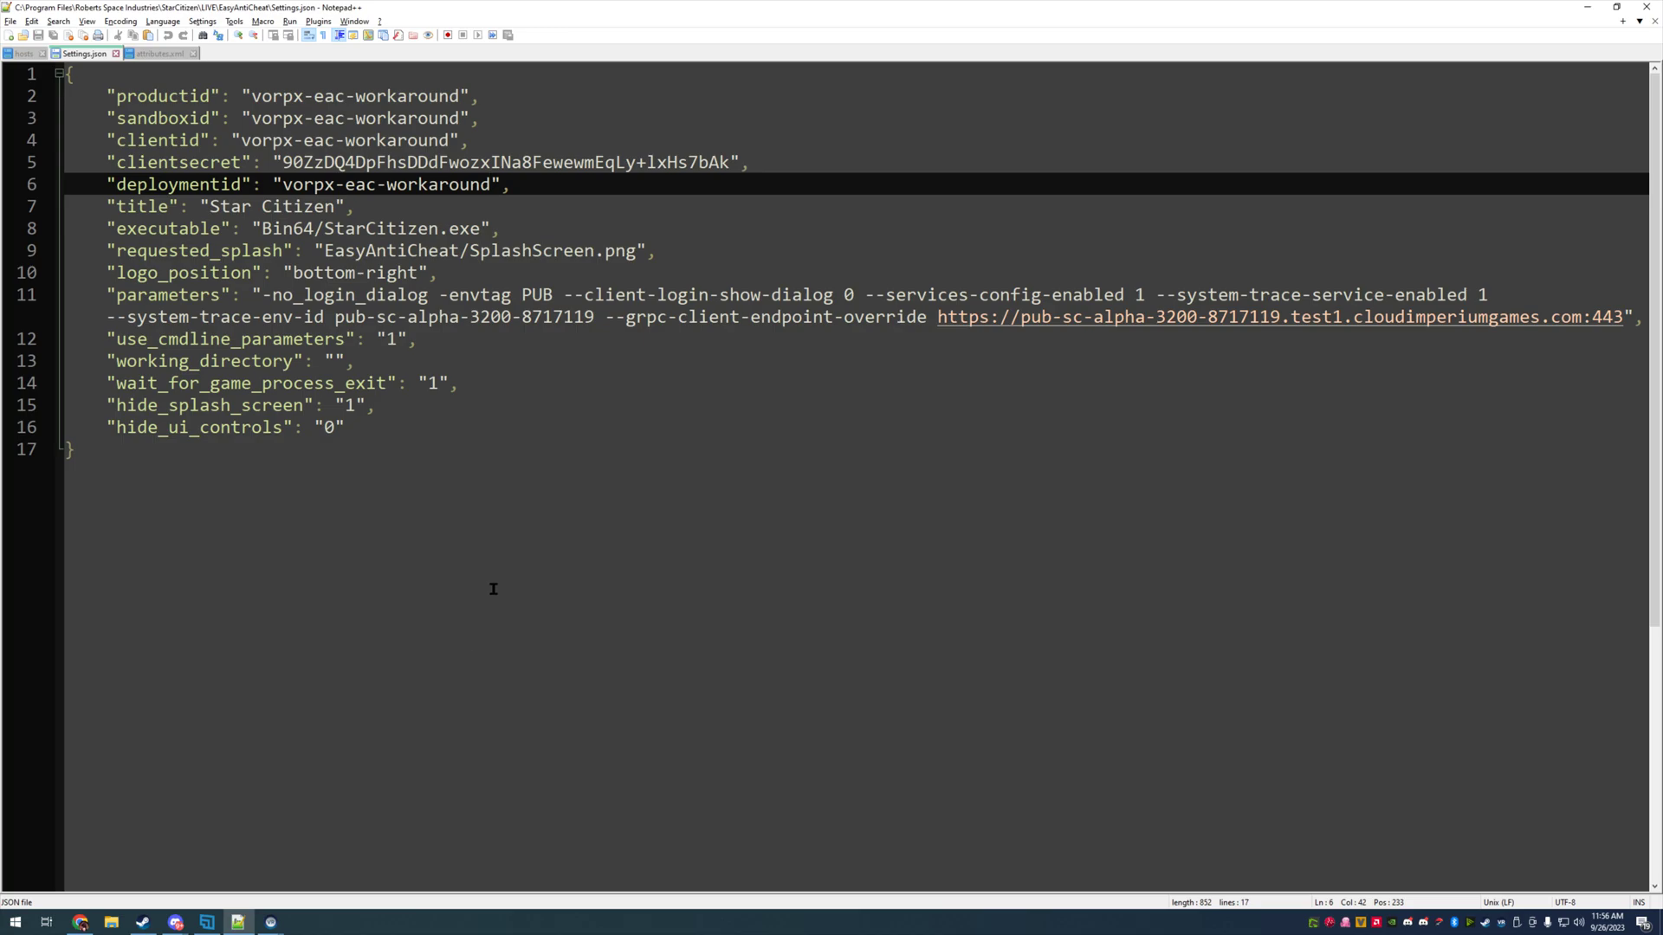
pyautogui.click(21, 54)
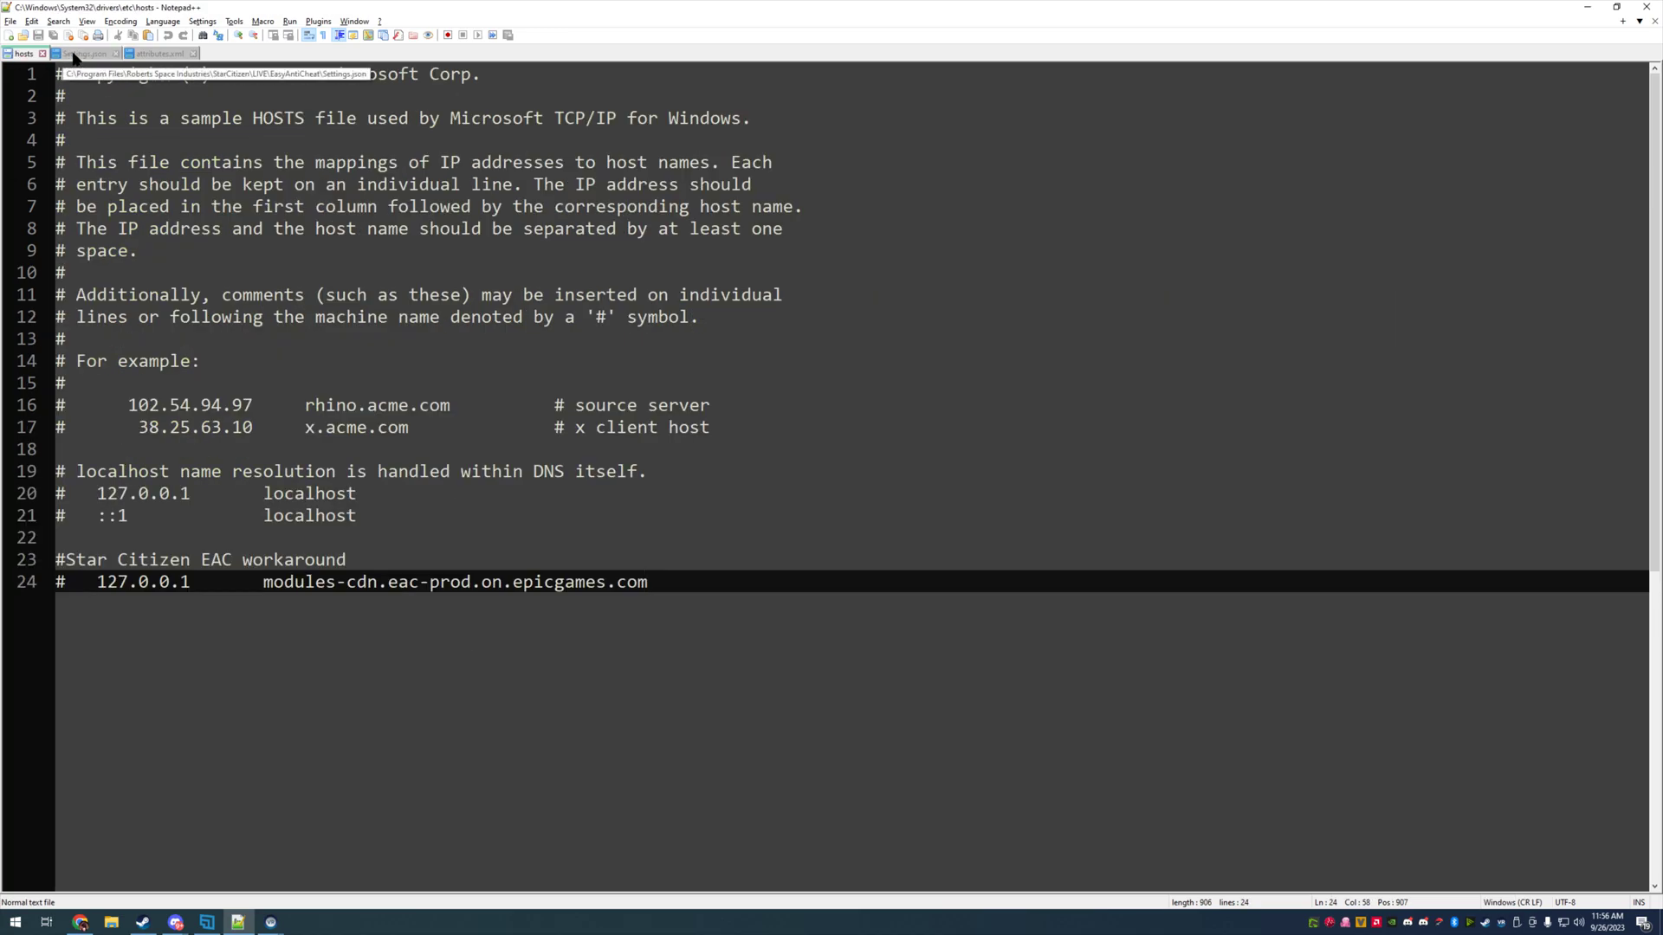
pyautogui.click(84, 53)
pyautogui.click(145, 56)
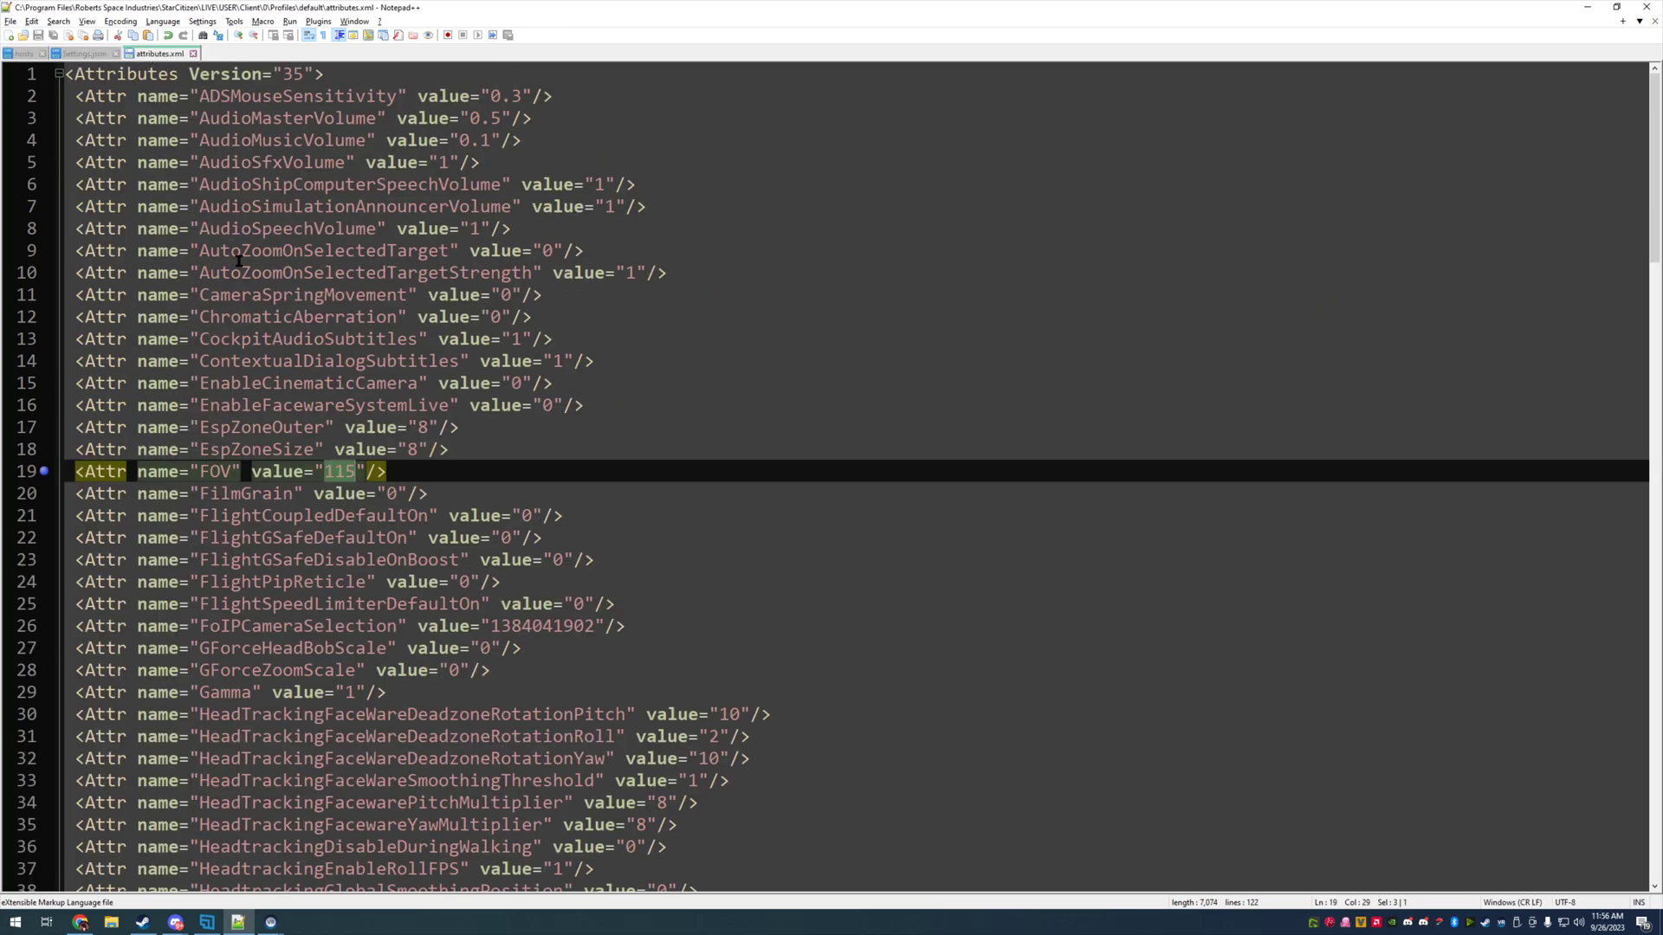
pyautogui.click(395, 471)
pyautogui.doubleClick(340, 471)
# Step: Switch to the Chrome spreadsheet and open the geometry page linked from the Valve Index Native+R144 configuration
pyautogui.click(80, 923)
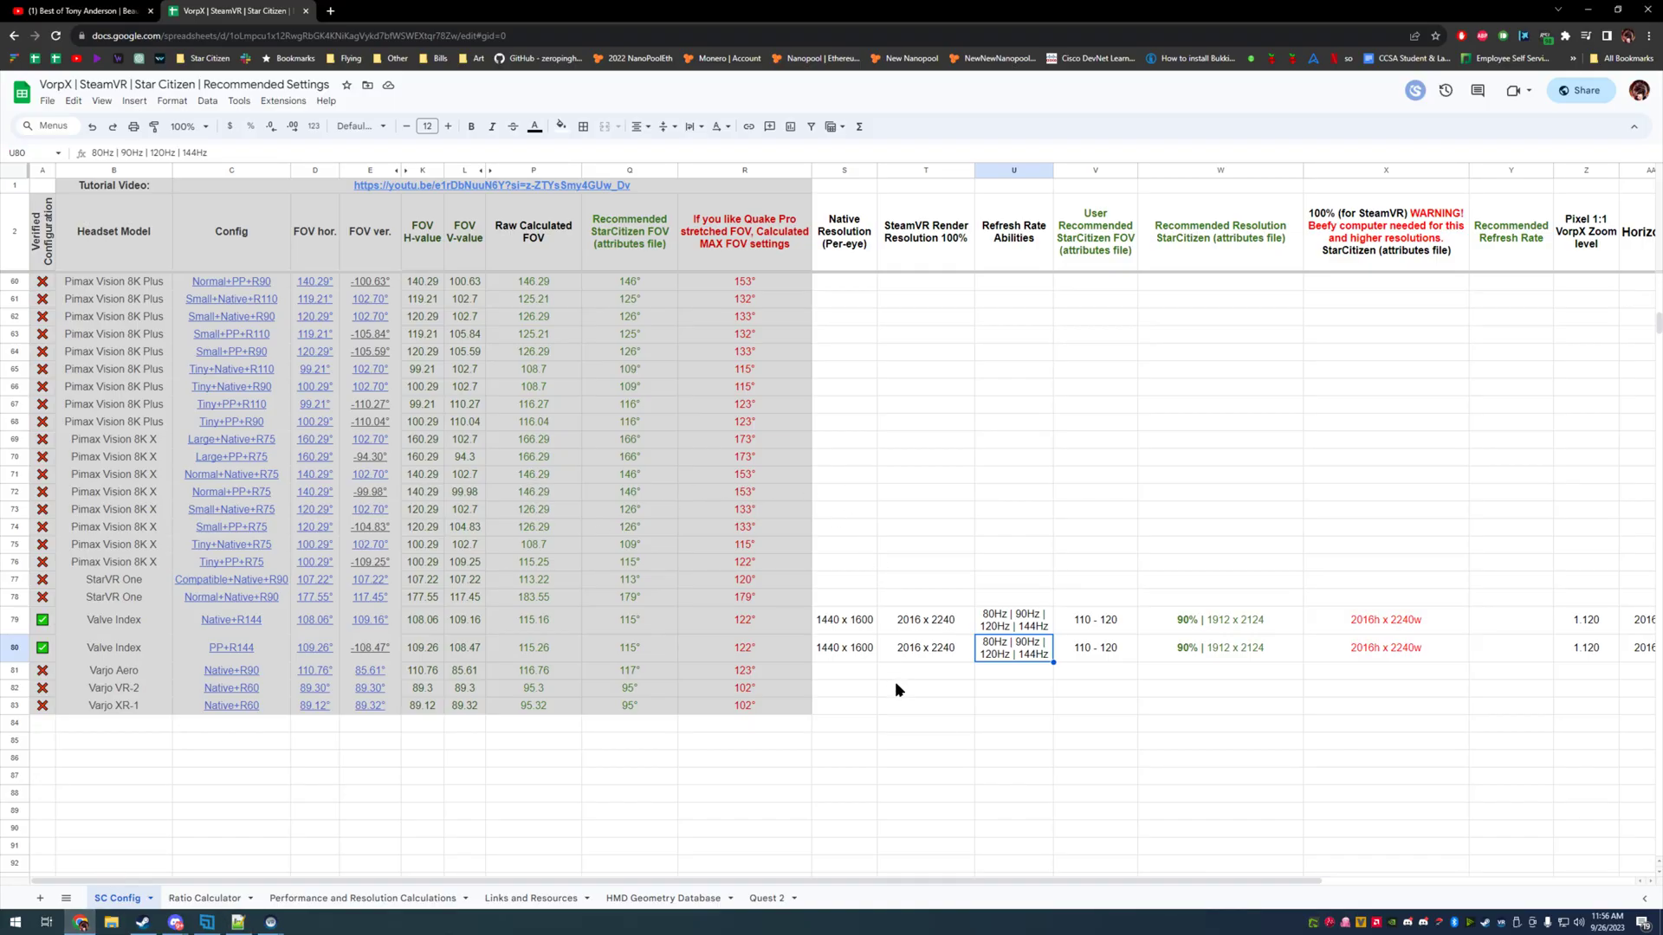
pyautogui.click(223, 618)
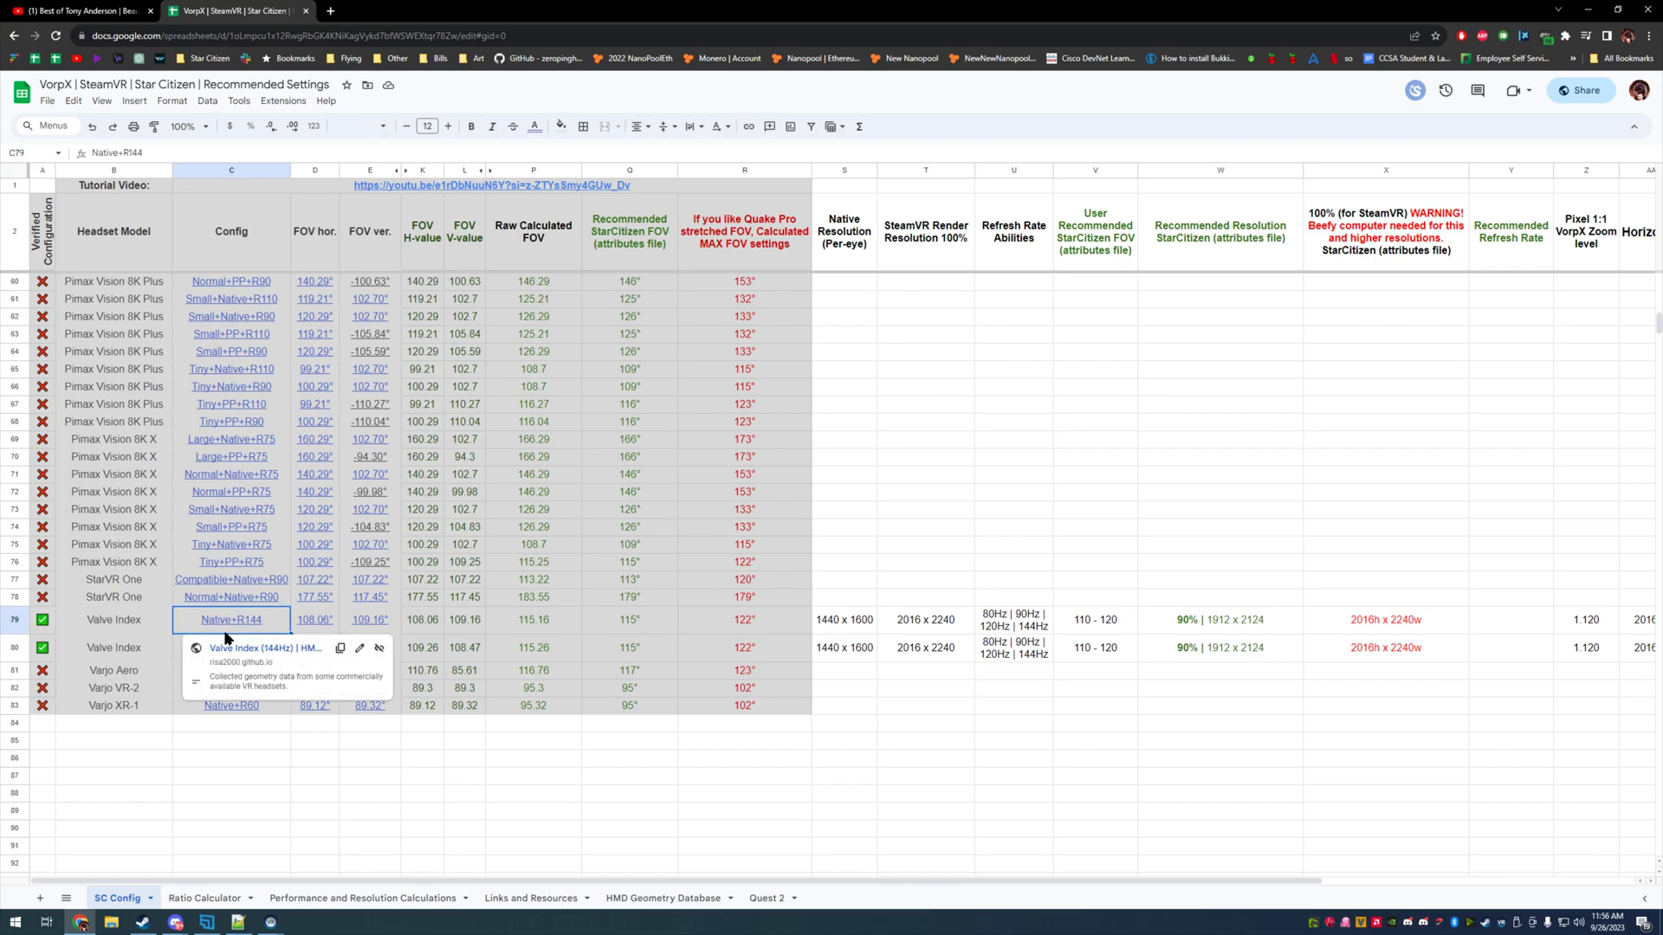
pyautogui.click(232, 648)
# Step: Examine the rendered FOV visualizations and visualization rules for the Valve Index (144Hz) headset
pyautogui.scroll(-10, 901, 616)
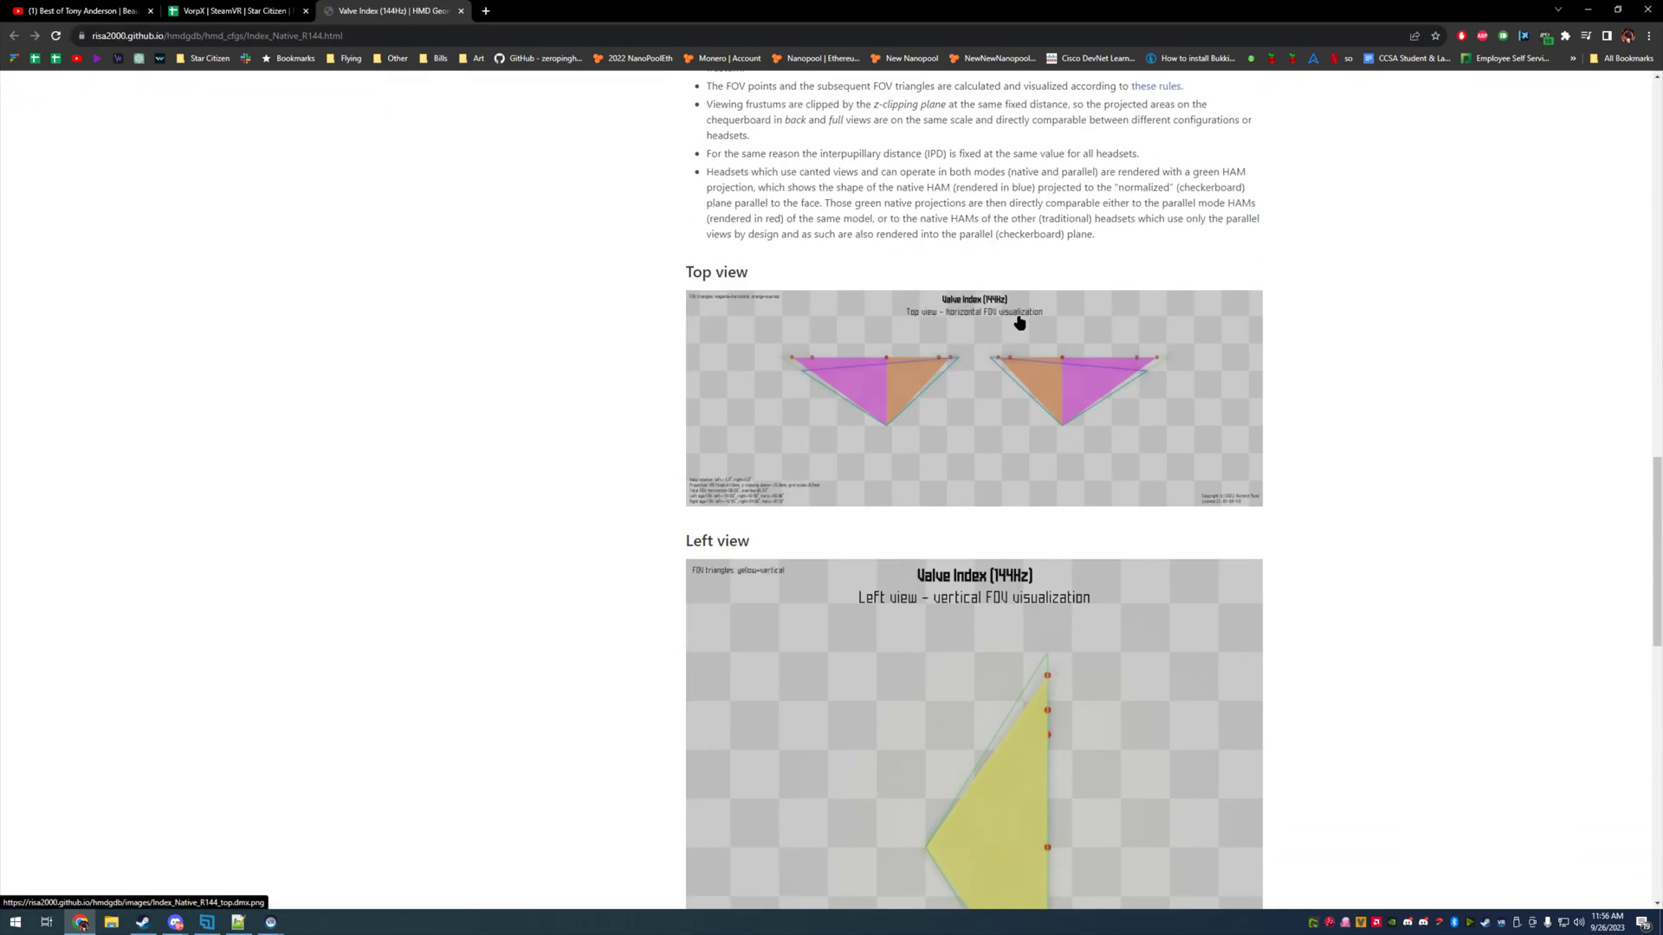
pyautogui.scroll(-3, 1114, 631)
pyautogui.scroll(6, 1114, 634)
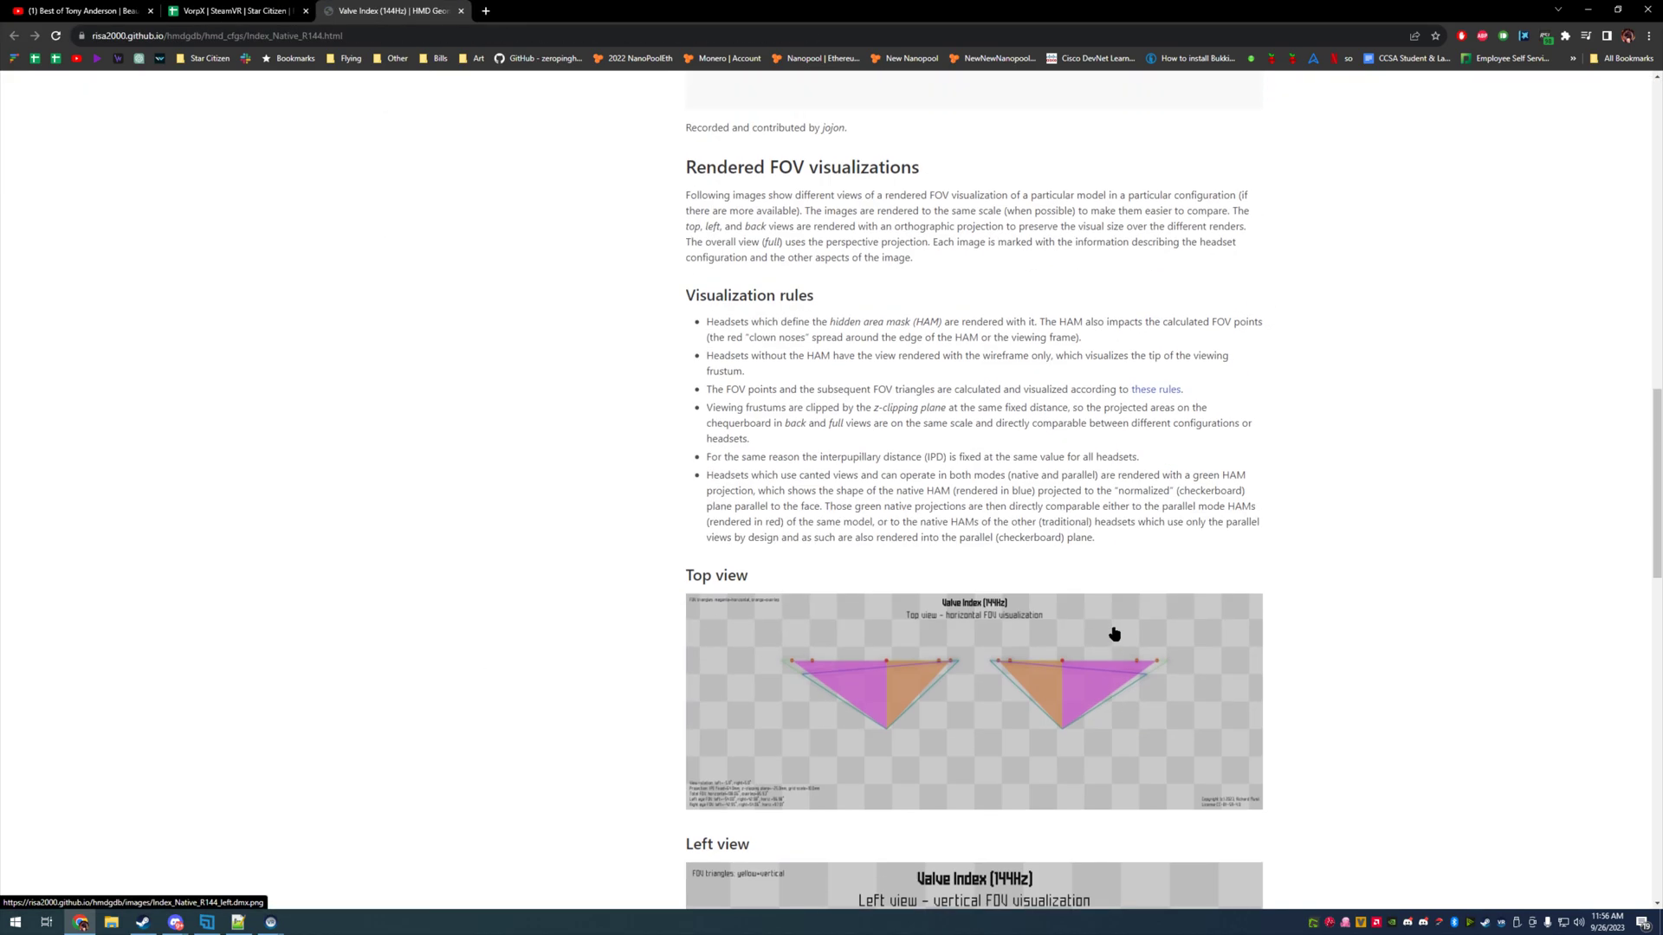
pyautogui.scroll(-3, 1114, 633)
pyautogui.scroll(-7, 1082, 620)
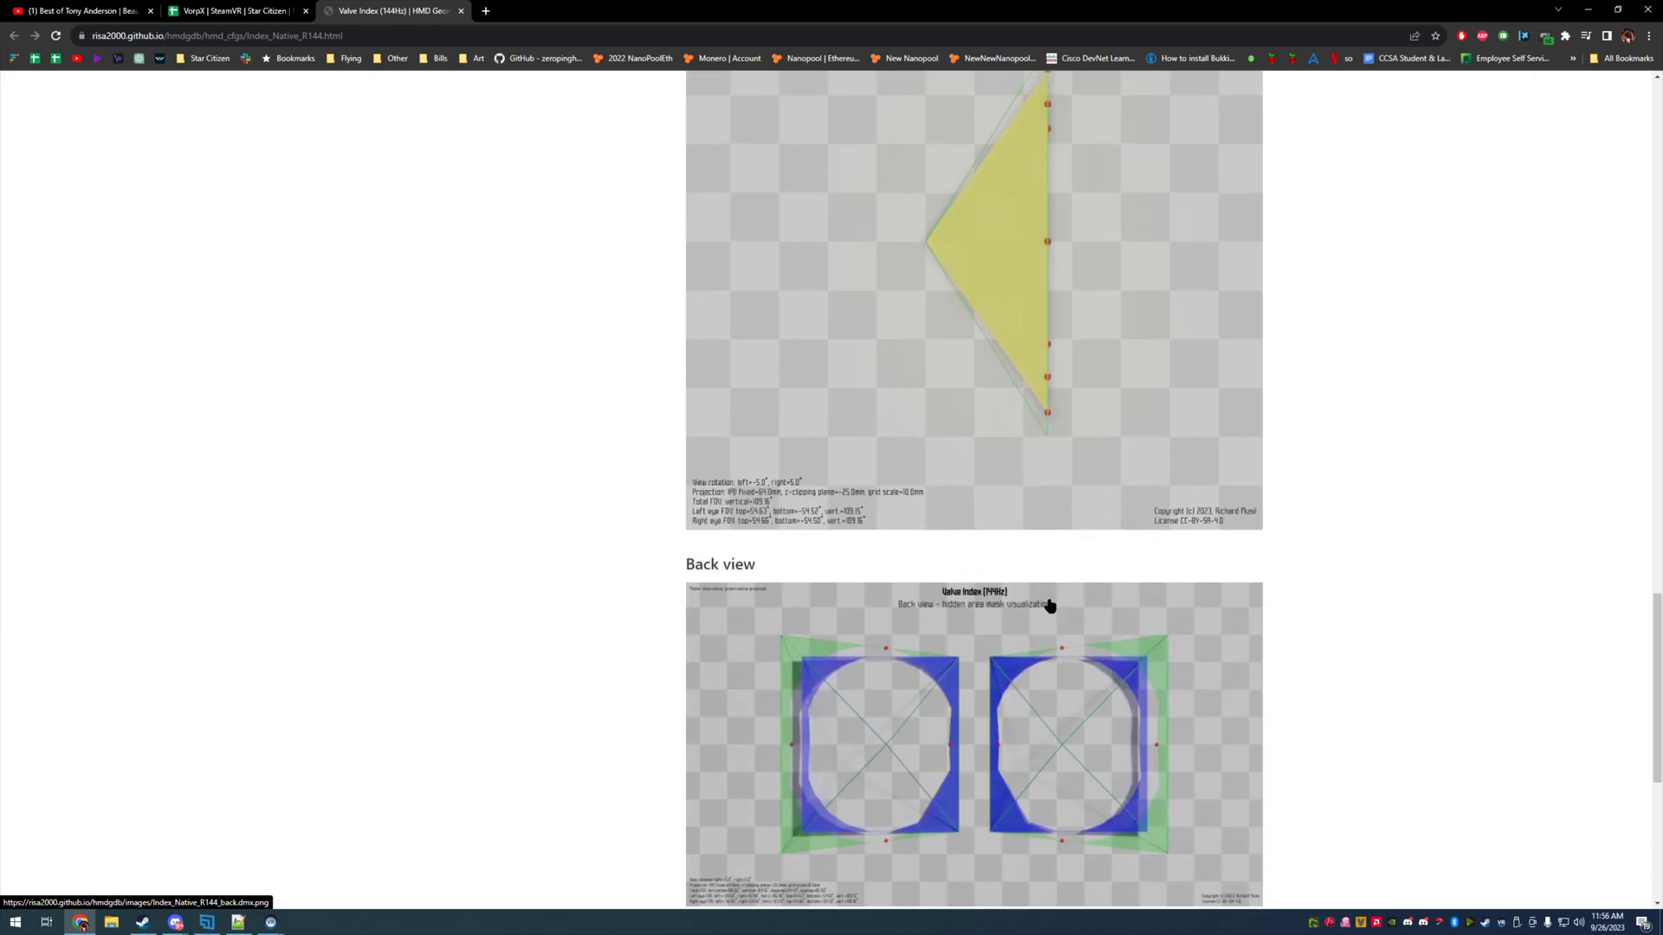
pyautogui.scroll(6, 1050, 601)
pyautogui.scroll(-15, 1050, 601)
pyautogui.scroll(4, 1051, 601)
pyautogui.moveTo(698, 281); pyautogui.dragTo(995, 102)
pyautogui.click(996, 102)
pyautogui.scroll(-12, 1031, 565)
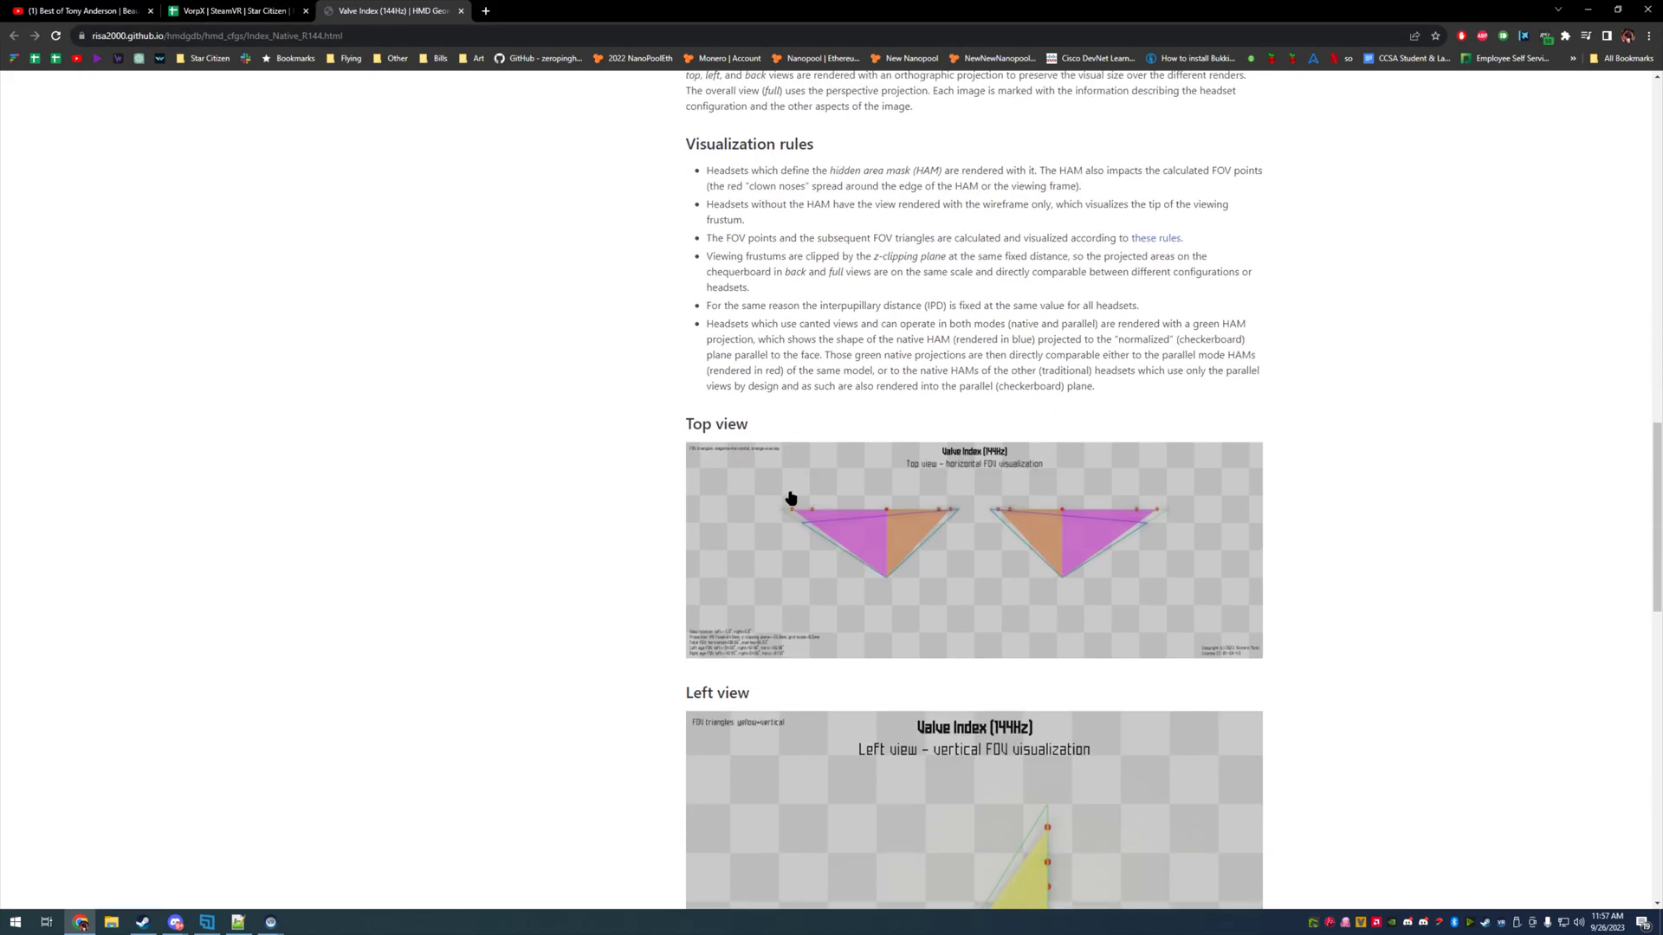
# Step: Return to the recommended settings spreadsheet and inspect the calculated, recommended and maximum FOV cells for the Valve Index Native+R144 configuration
pyautogui.click(247, 10)
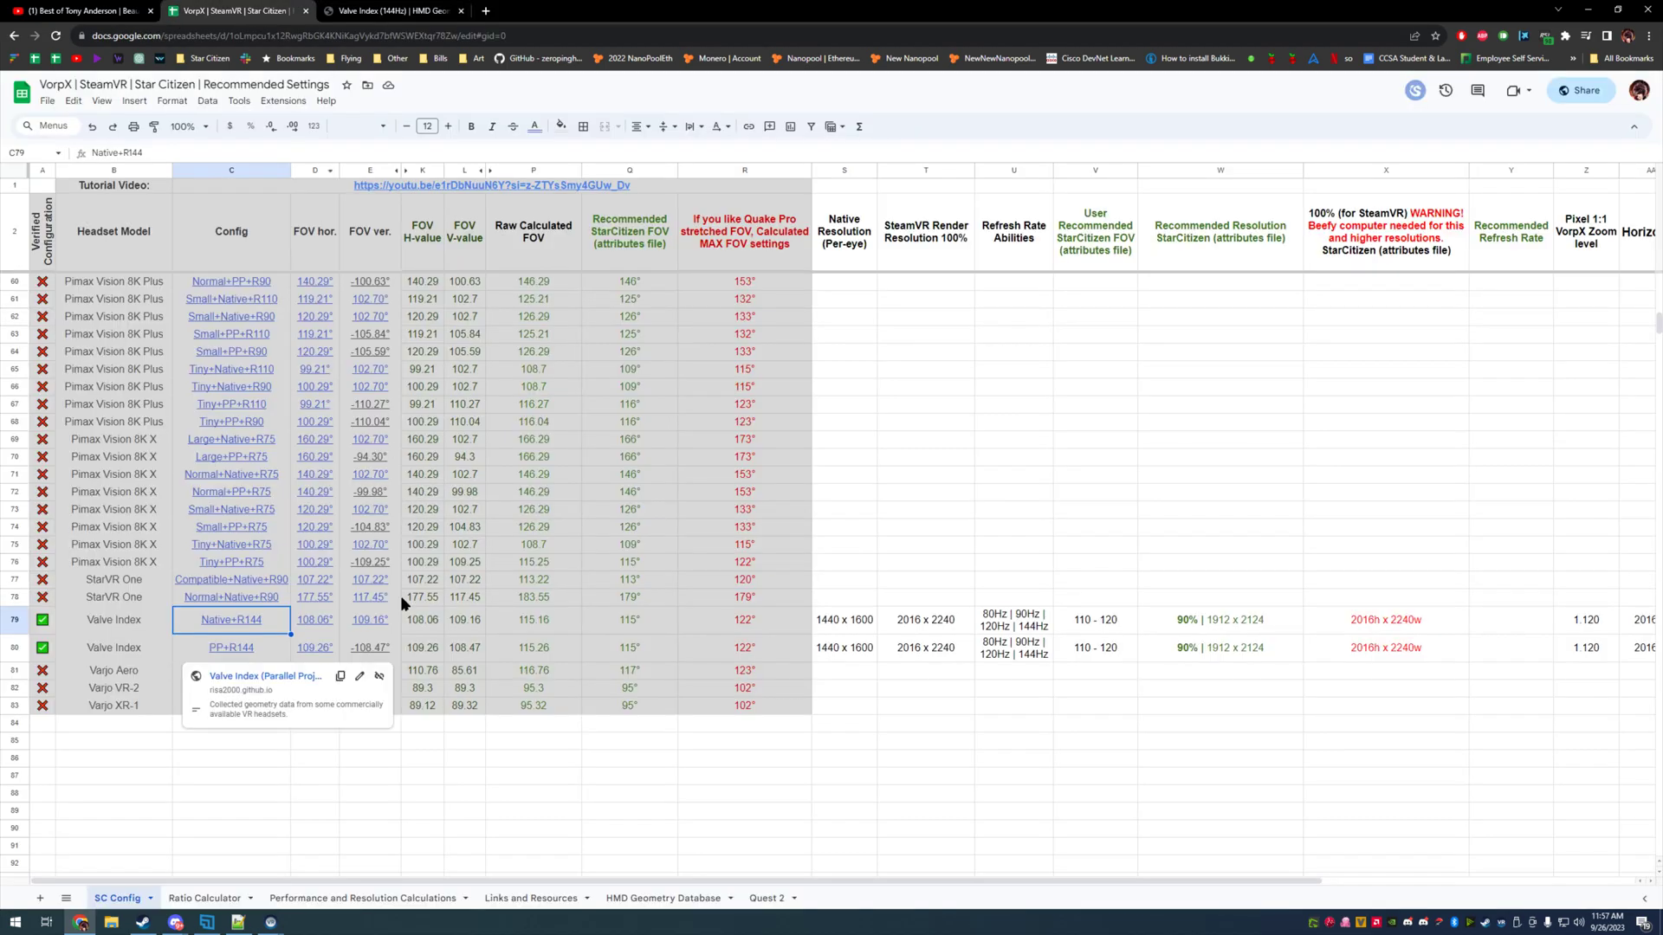
pyautogui.click(544, 624)
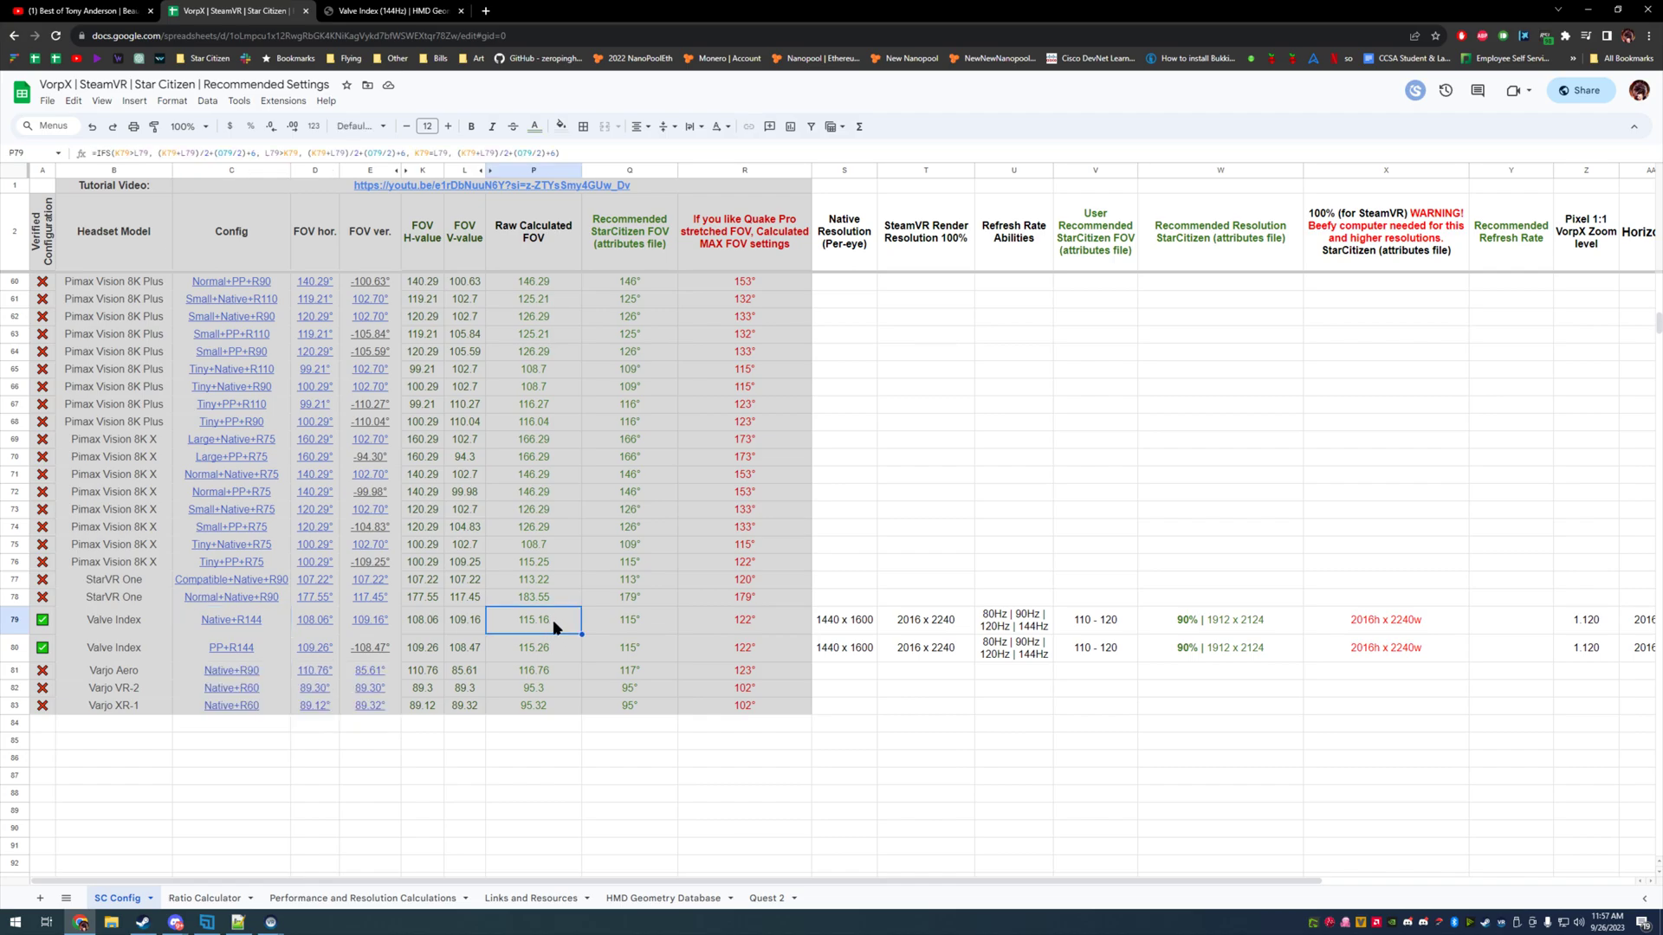
pyautogui.moveTo(891, 880); pyautogui.dragTo(805, 839)
pyautogui.click(1338, 621)
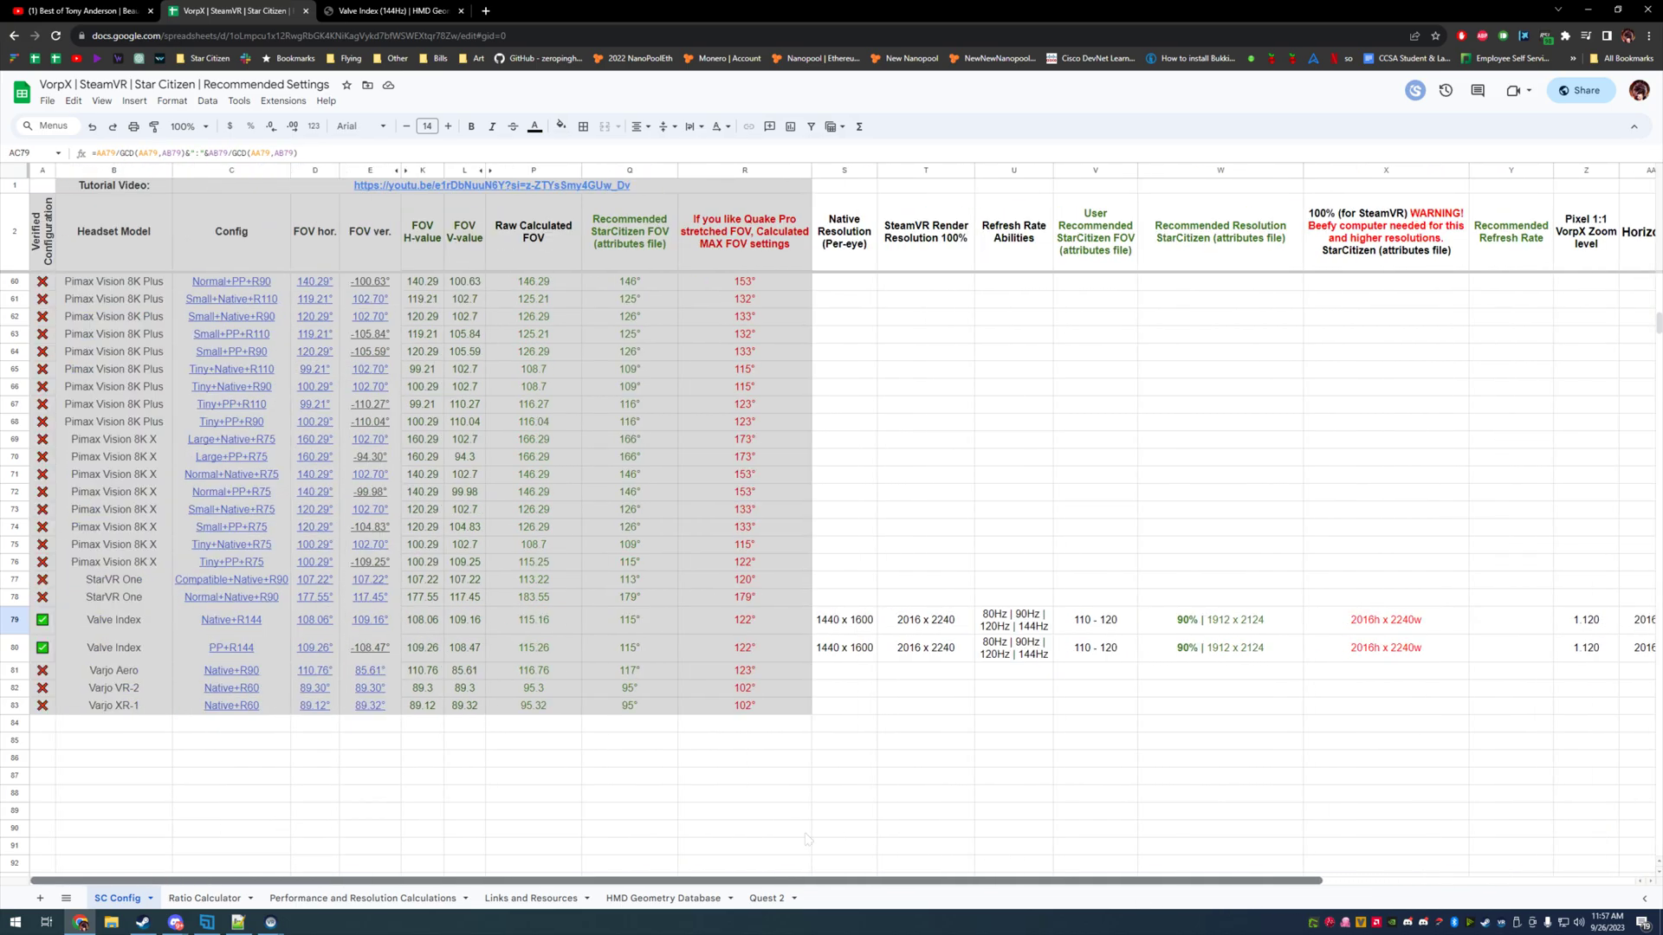
pyautogui.click(836, 646)
pyautogui.click(987, 630)
pyautogui.click(708, 618)
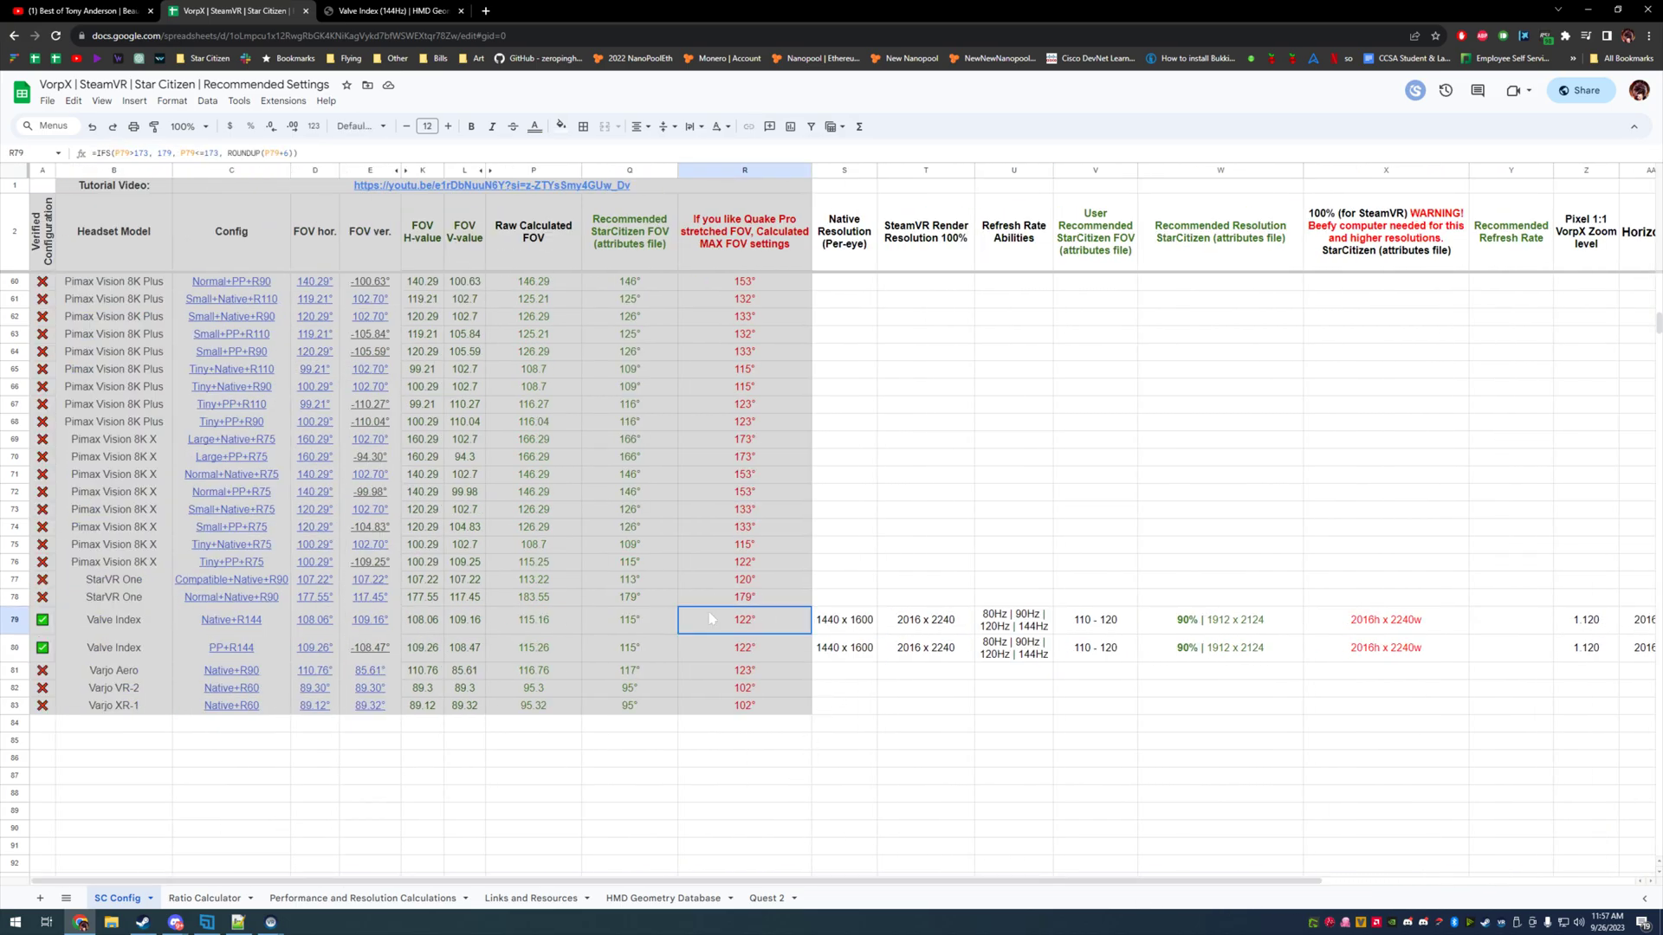
pyautogui.click(632, 620)
pyautogui.click(507, 613)
pyautogui.click(605, 611)
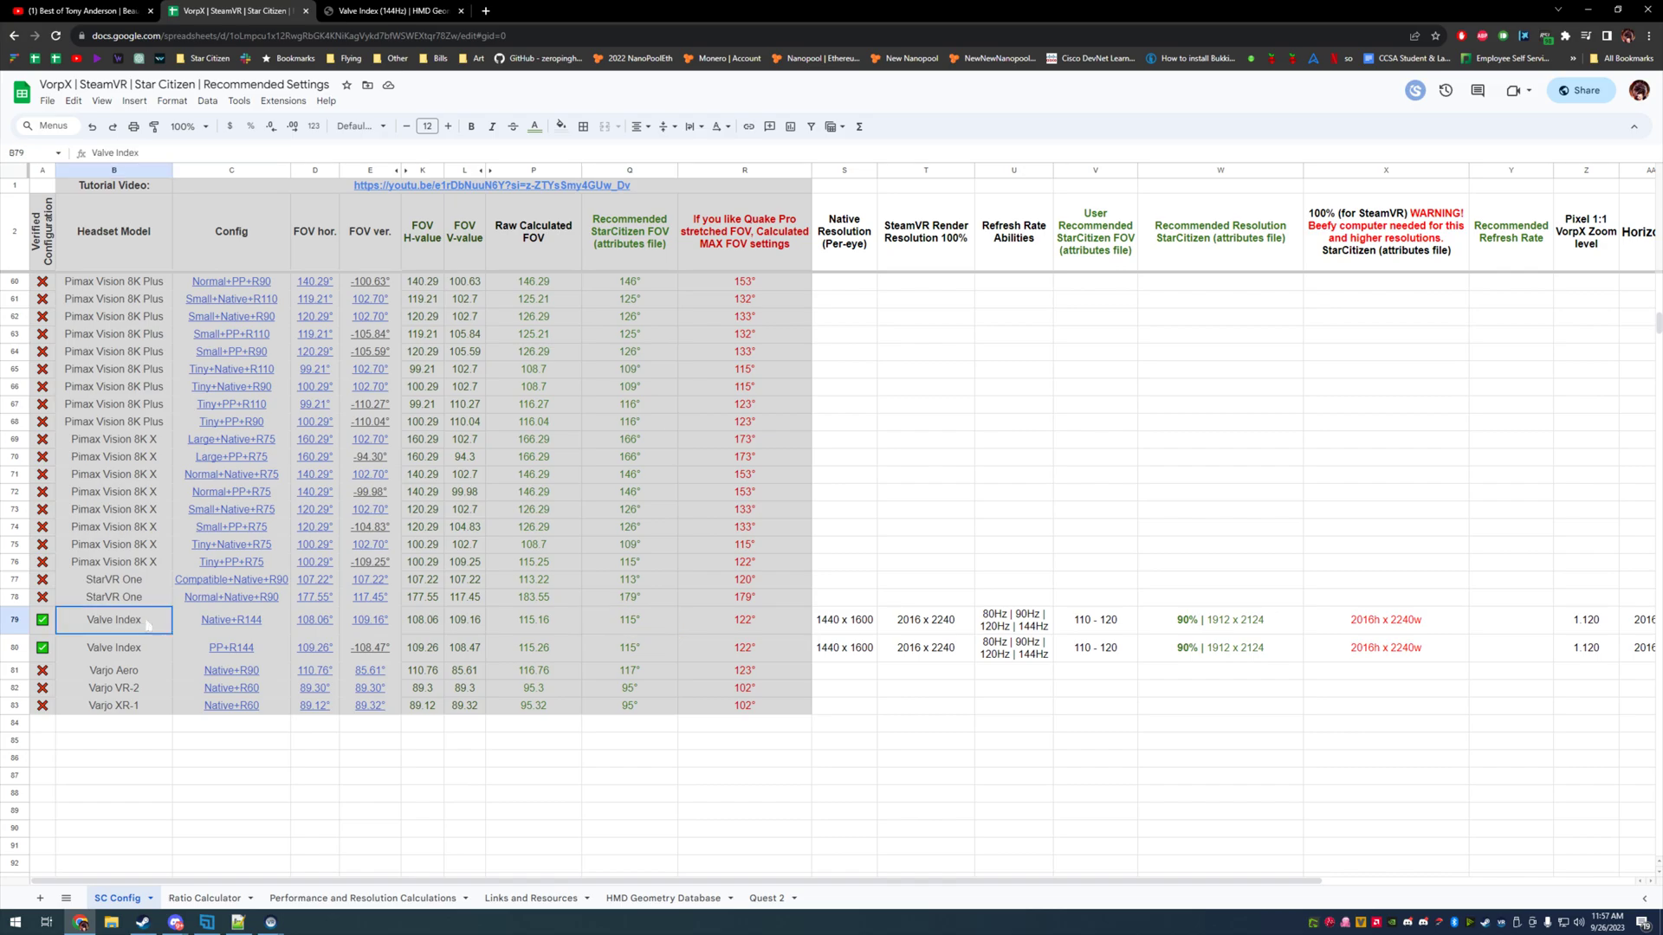
# Step: Browse the other headset models in the list and examine the Valve Index Native+R144 row's refresh rate and resolution columns
pyautogui.scroll(5, 755, 685)
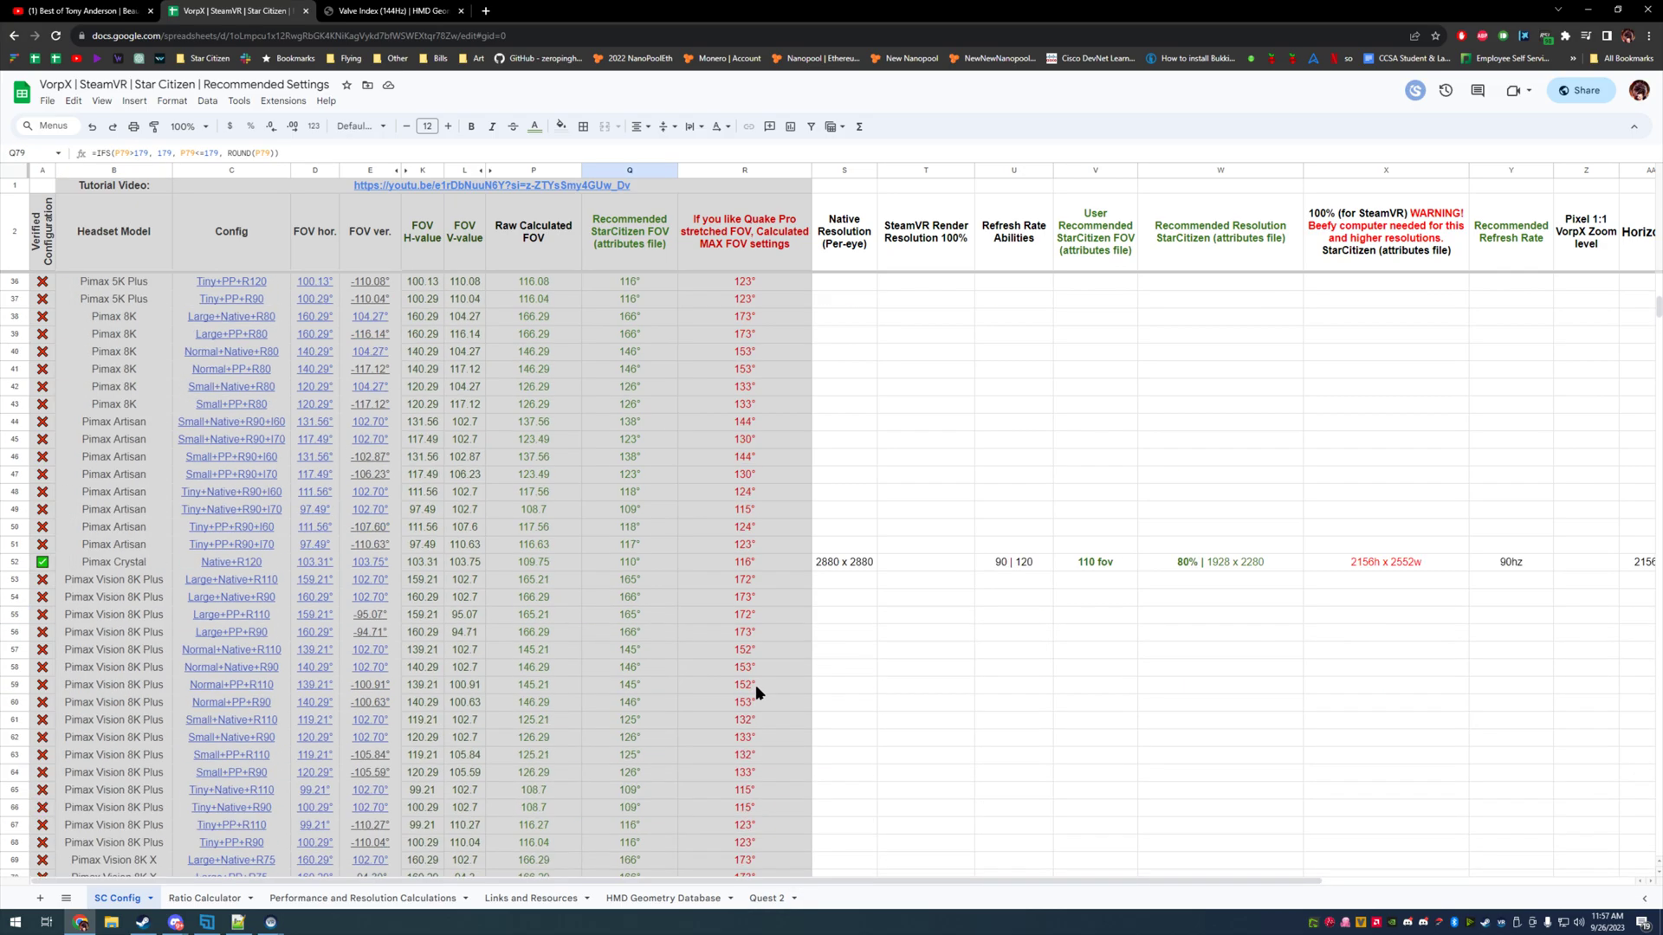
pyautogui.scroll(-5, 660, 694)
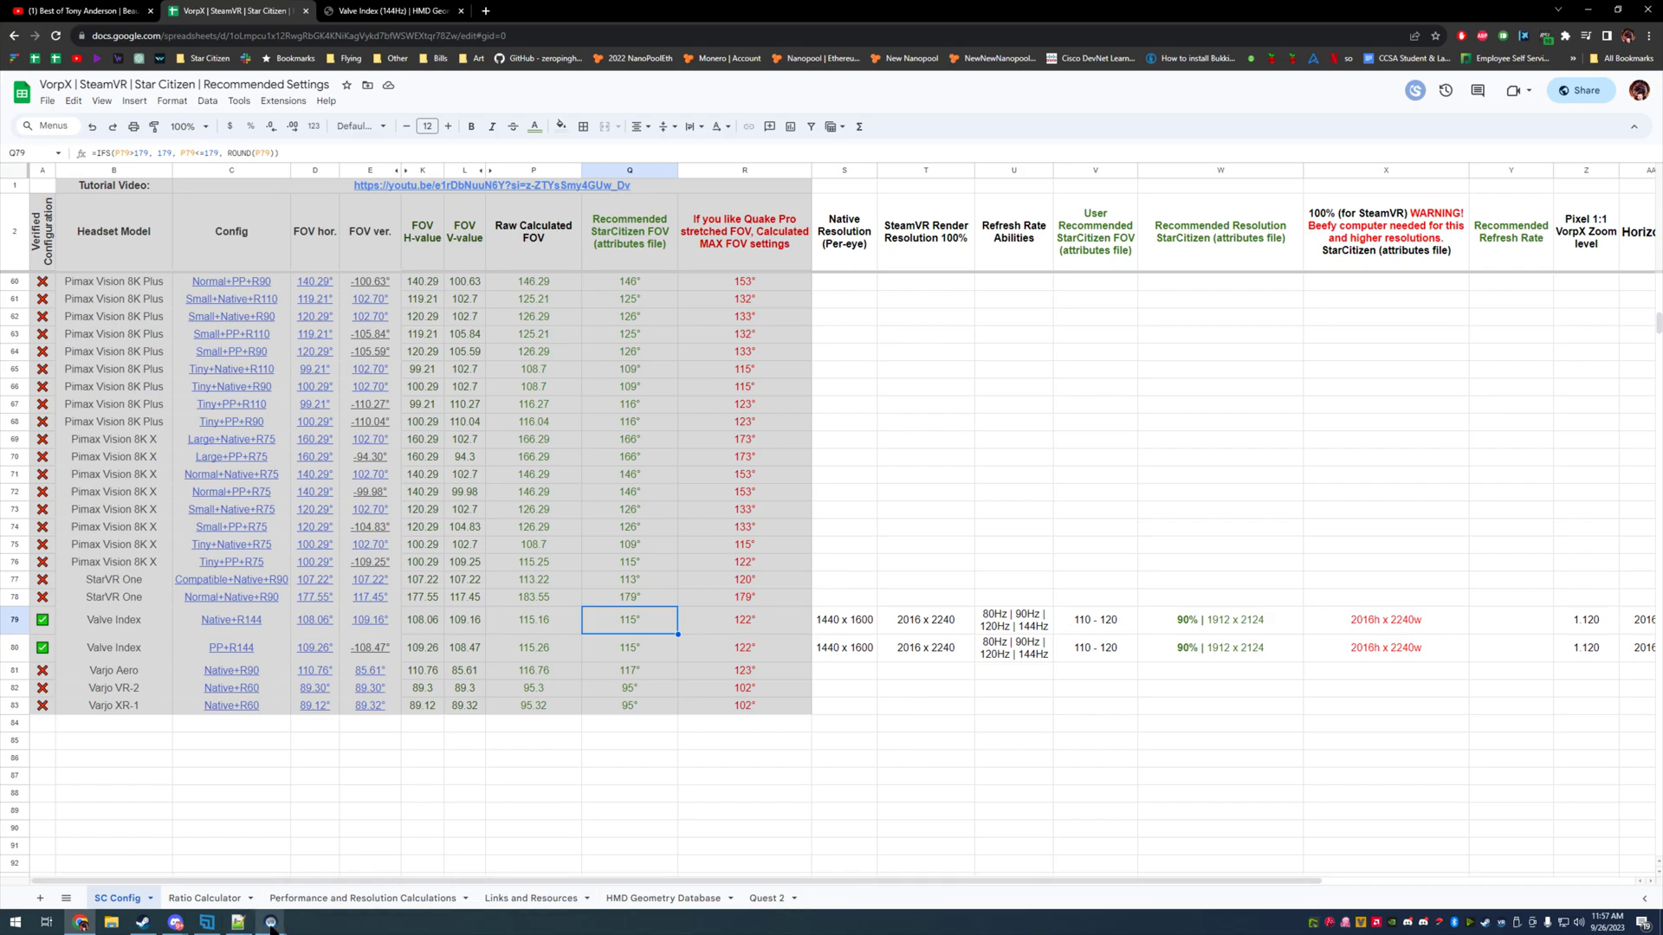
pyautogui.scroll(9, 898, 706)
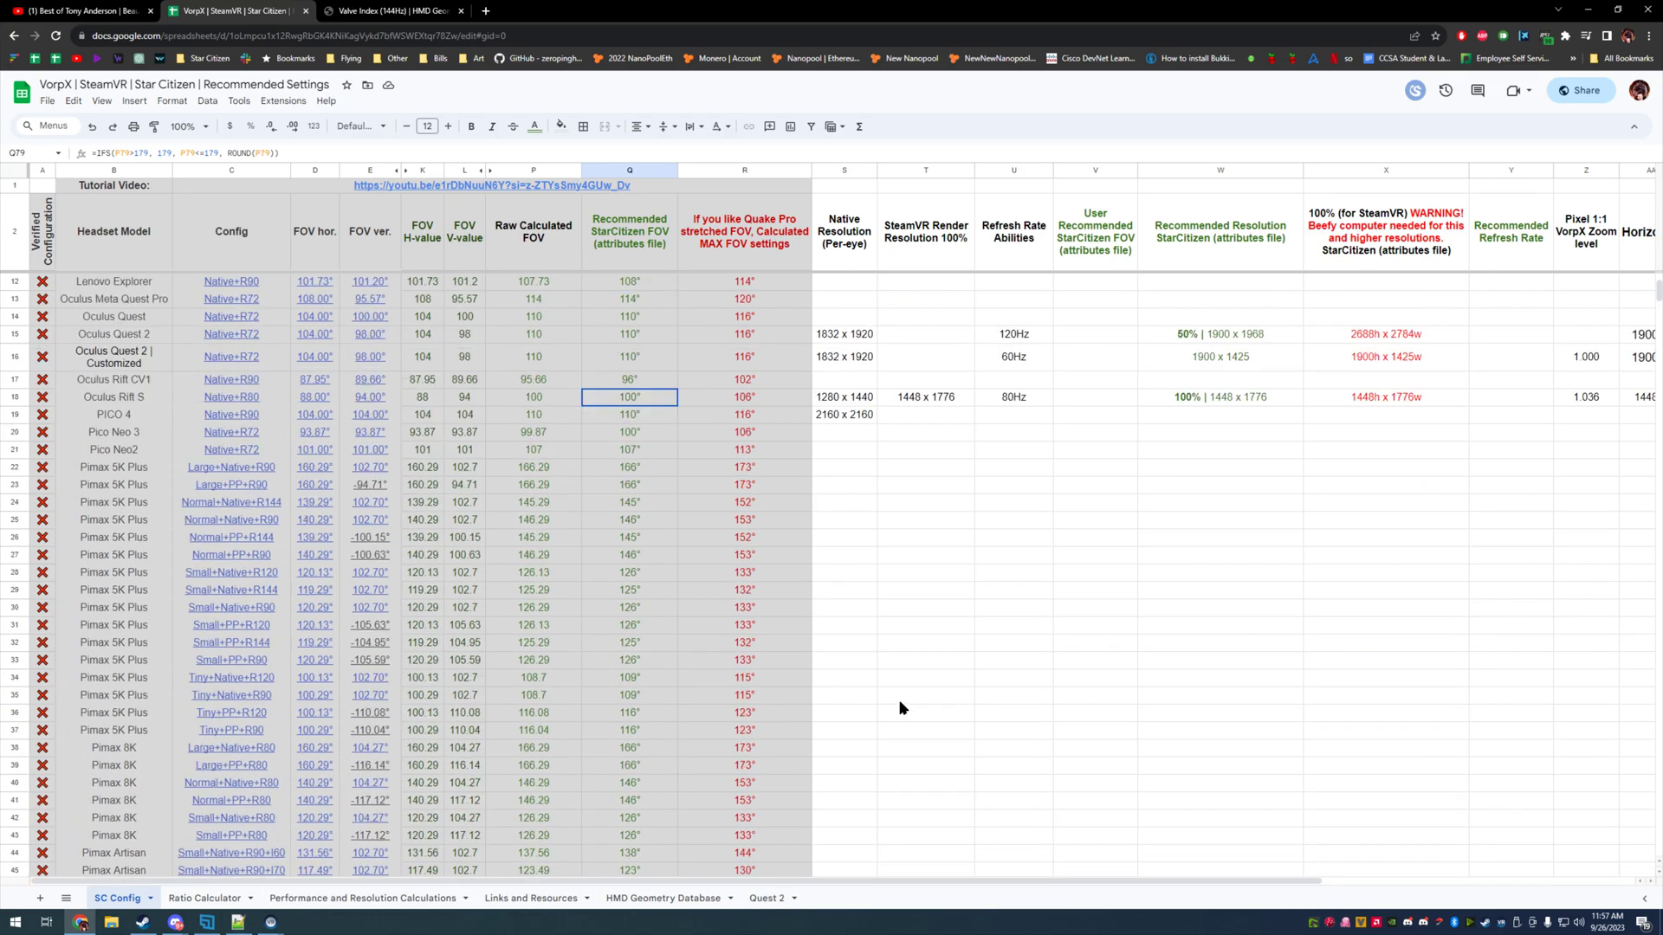
pyautogui.scroll(-5, 973, 293)
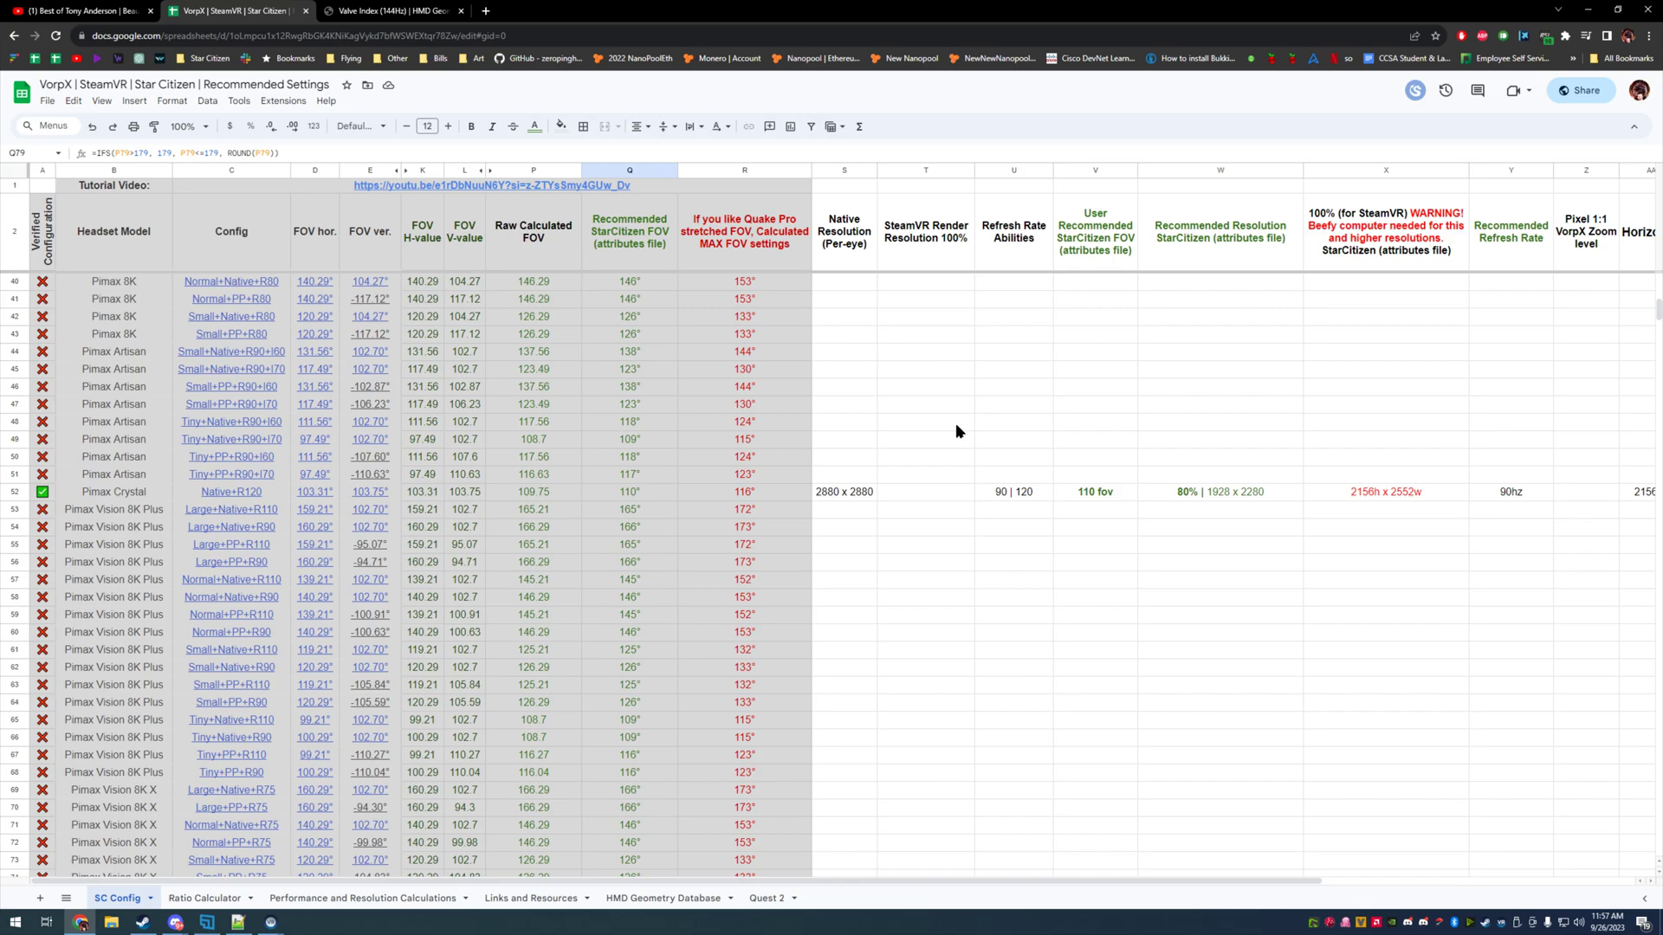
pyautogui.scroll(-4, 906, 567)
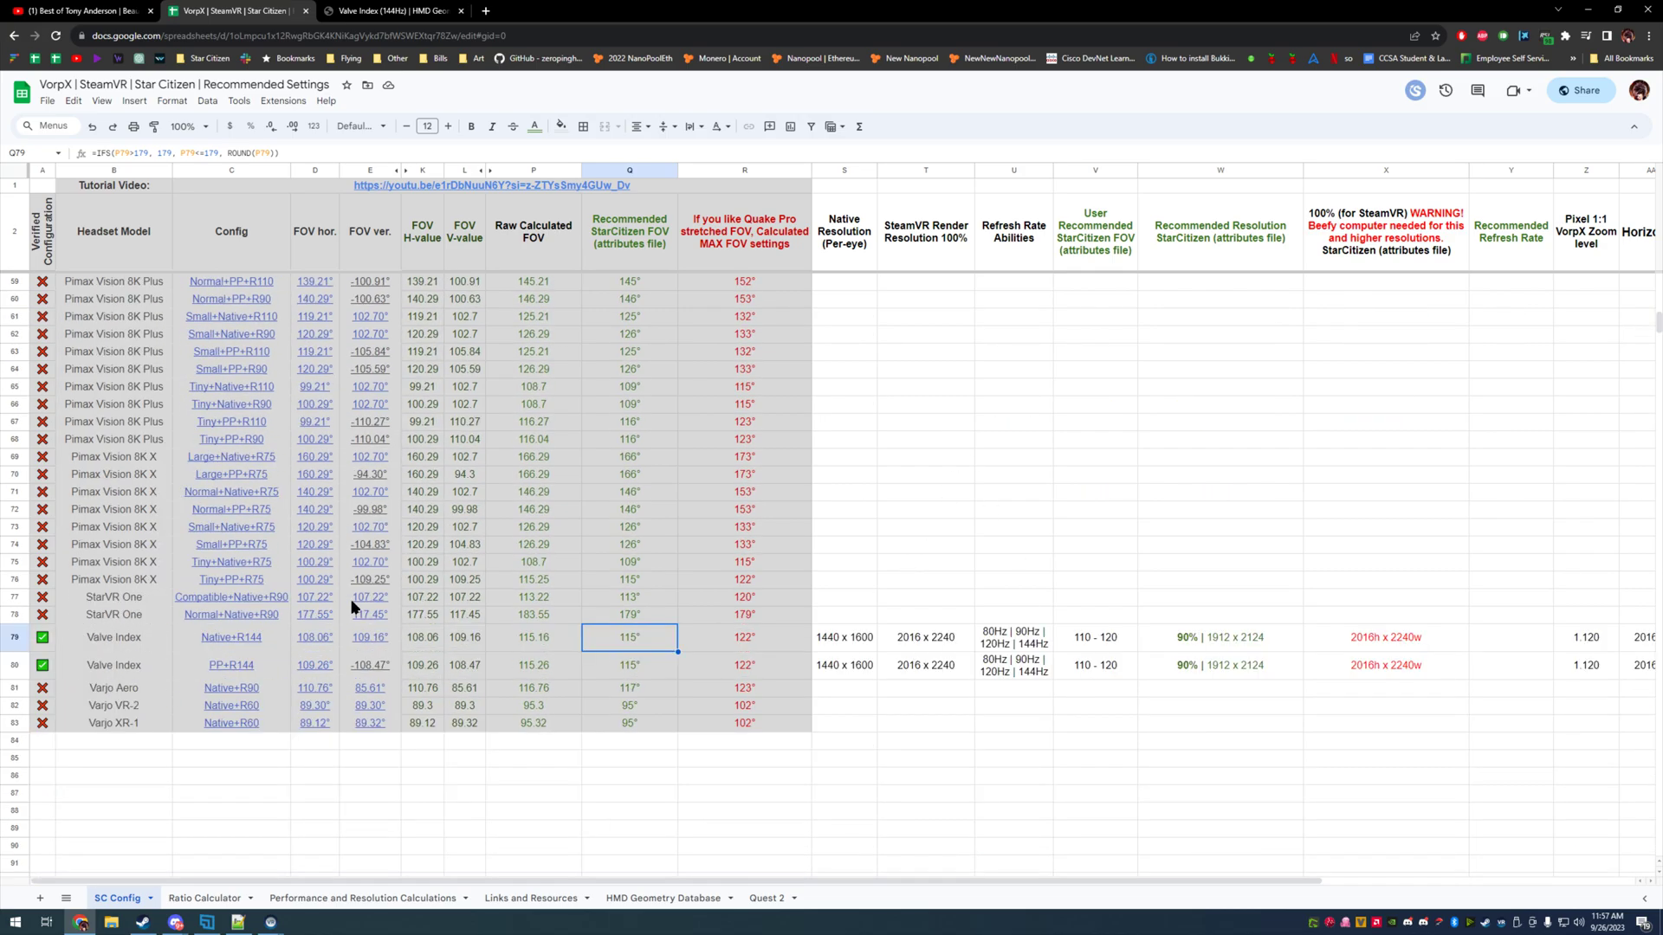
pyautogui.click(996, 645)
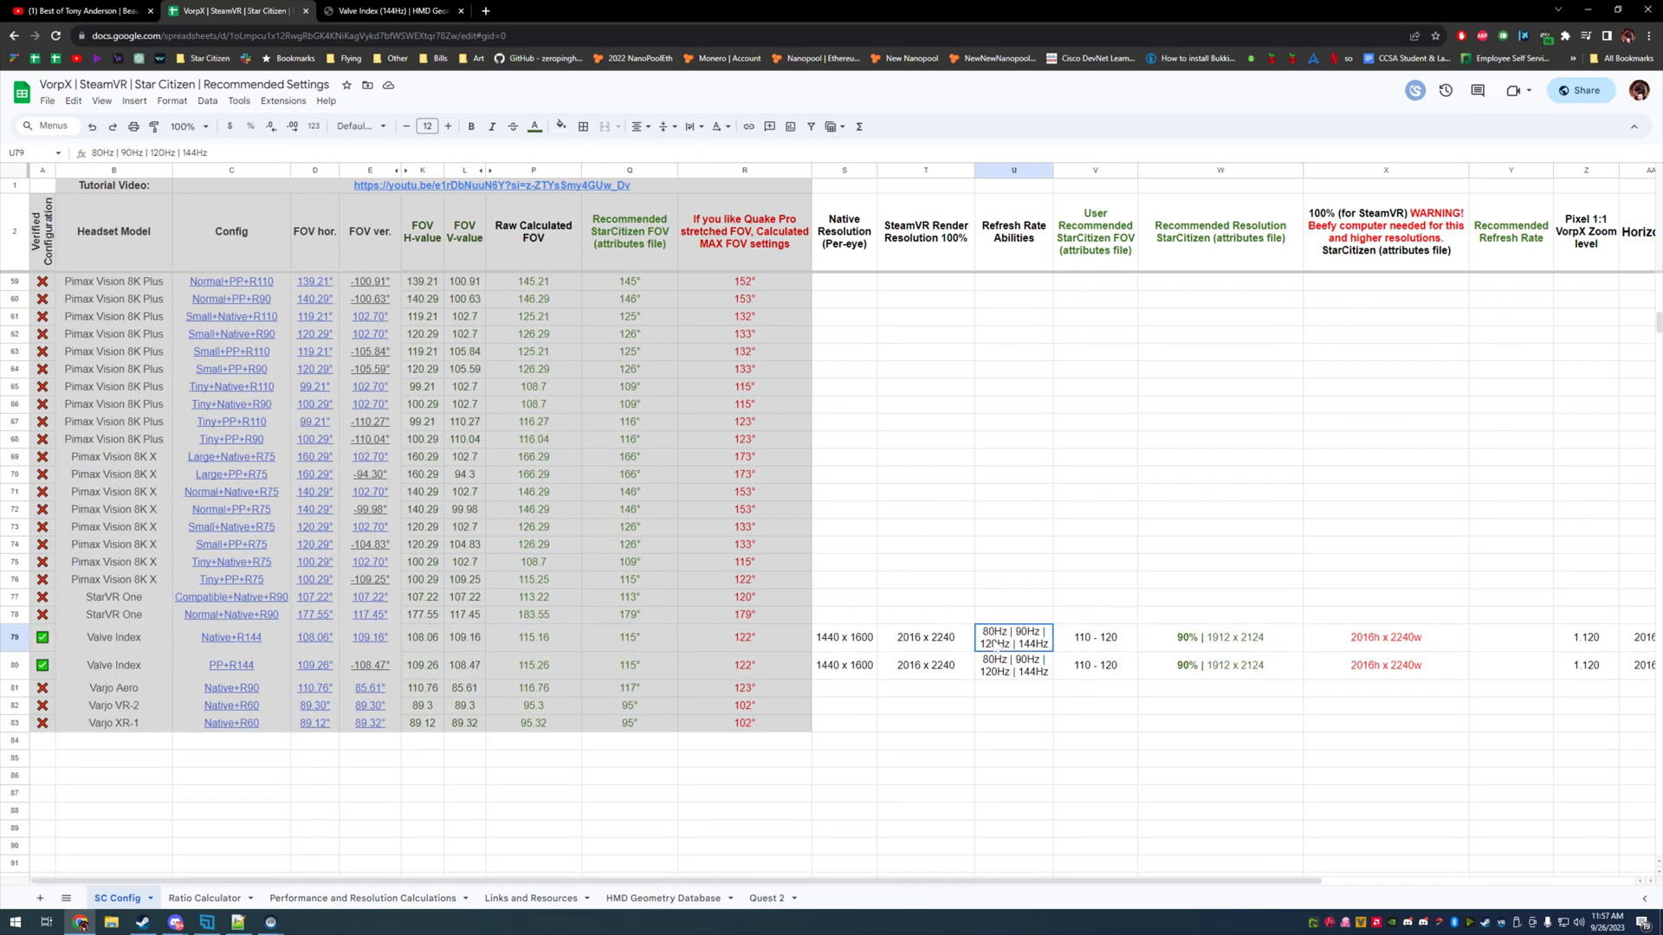
pyautogui.hscroll(3, 949, 876)
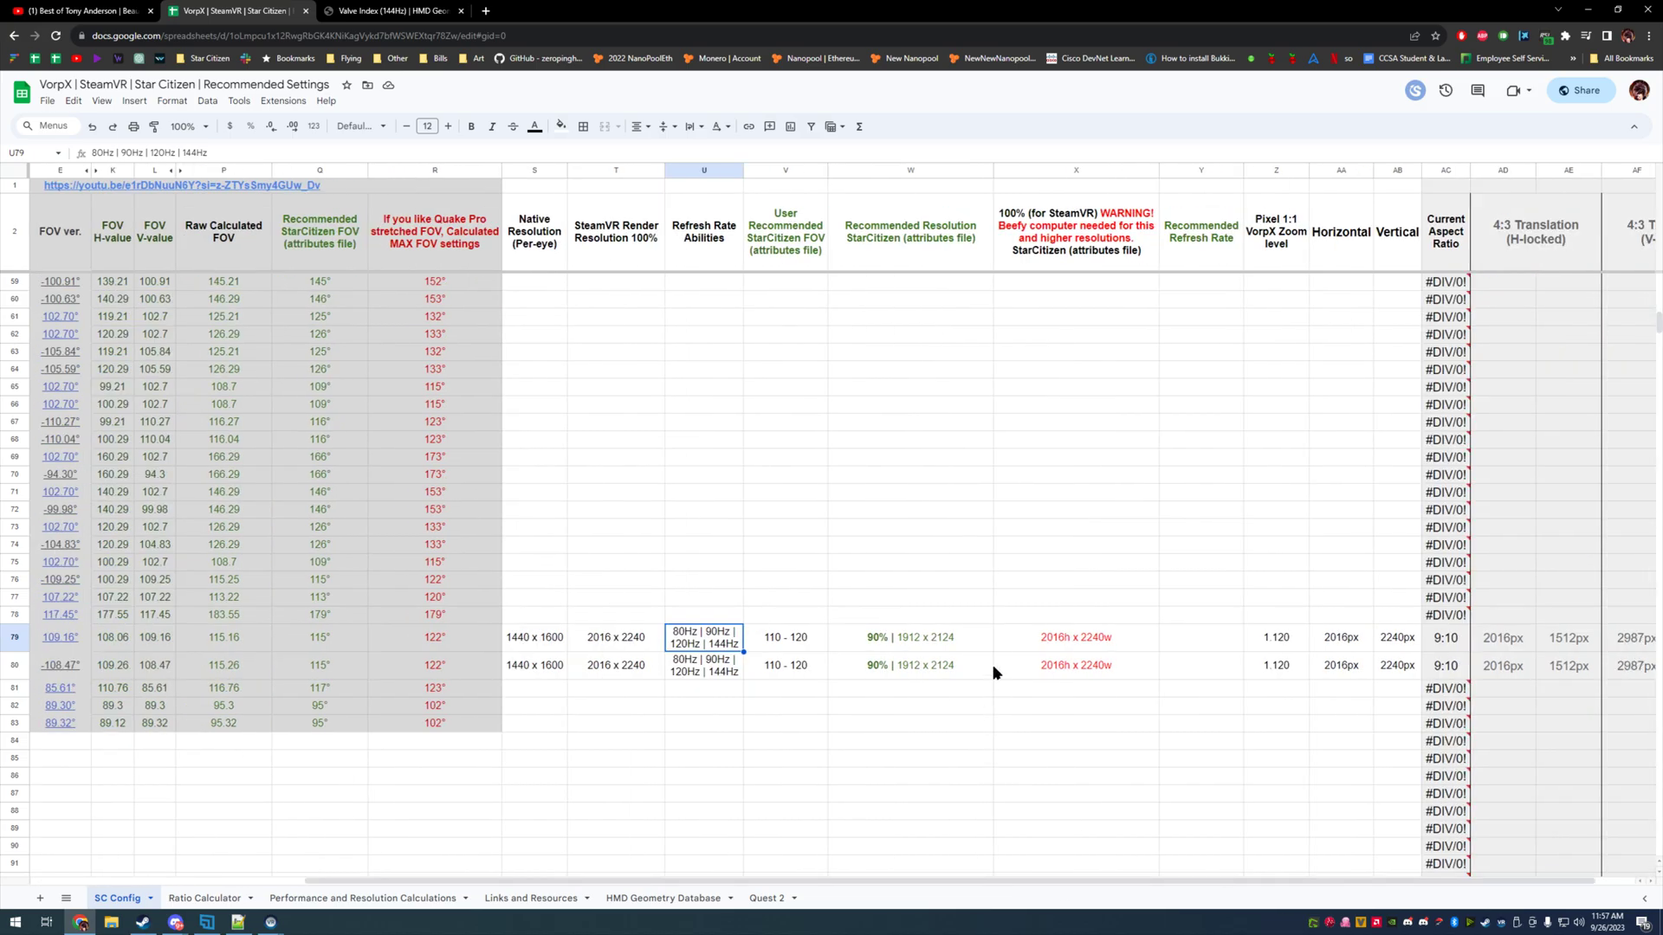
# Step: Open the SteamVR video settings and inspect the refresh rate and the per-eye render resolution
pyautogui.moveTo(271, 923)
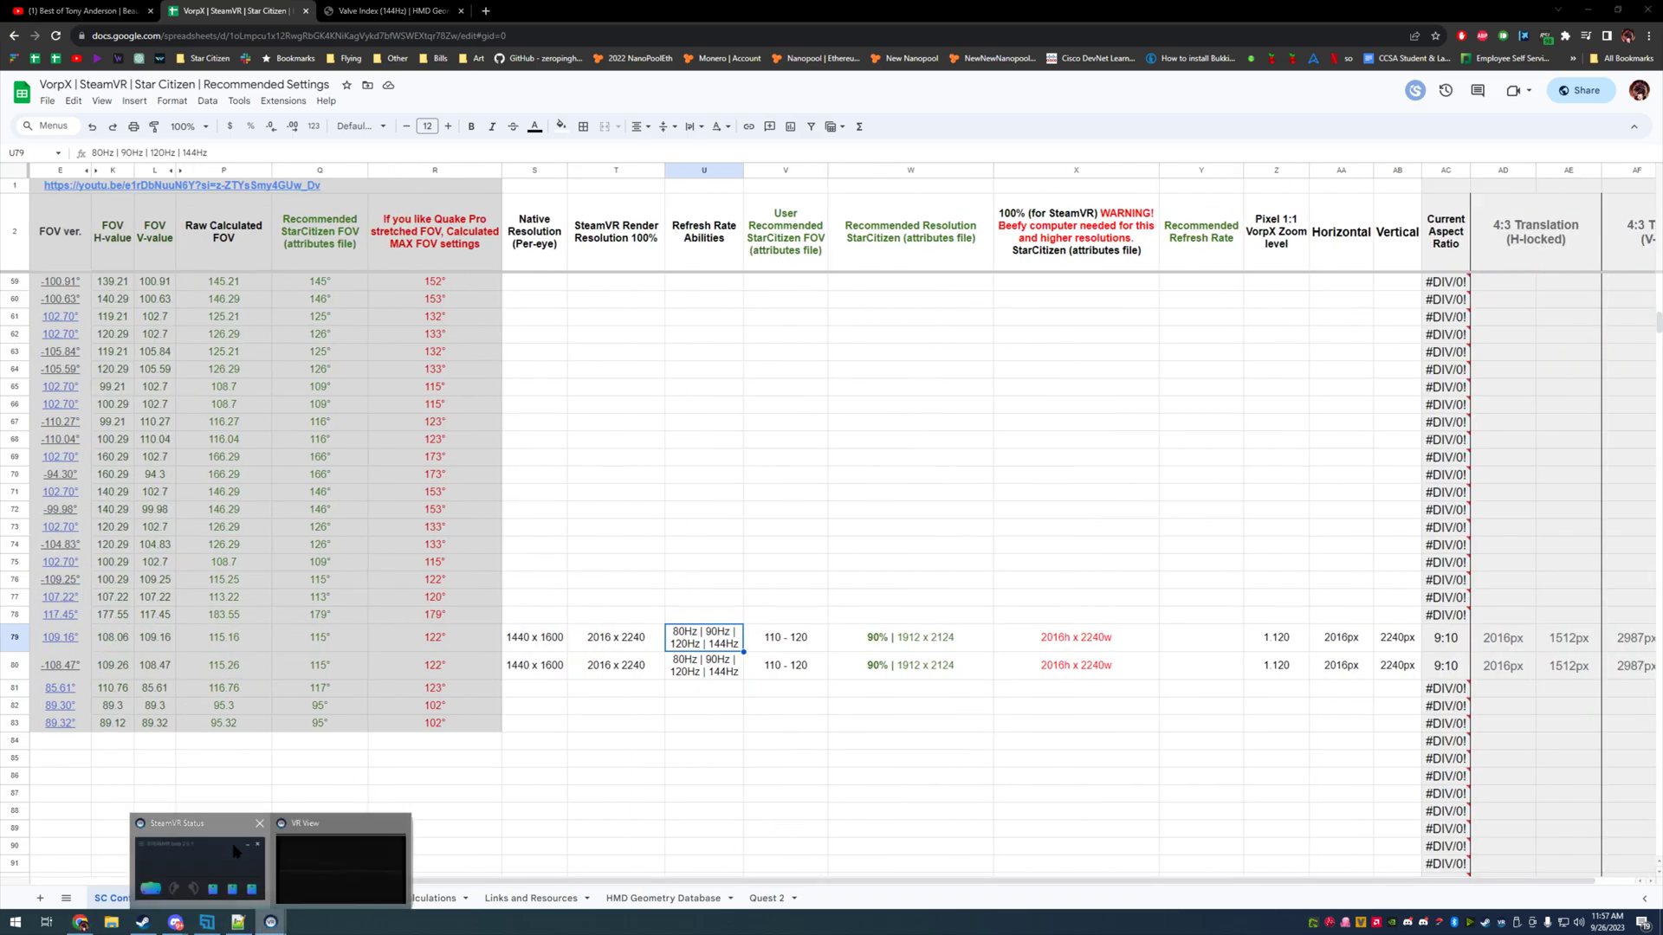
pyautogui.moveTo(239, 859)
pyautogui.click(1143, 642)
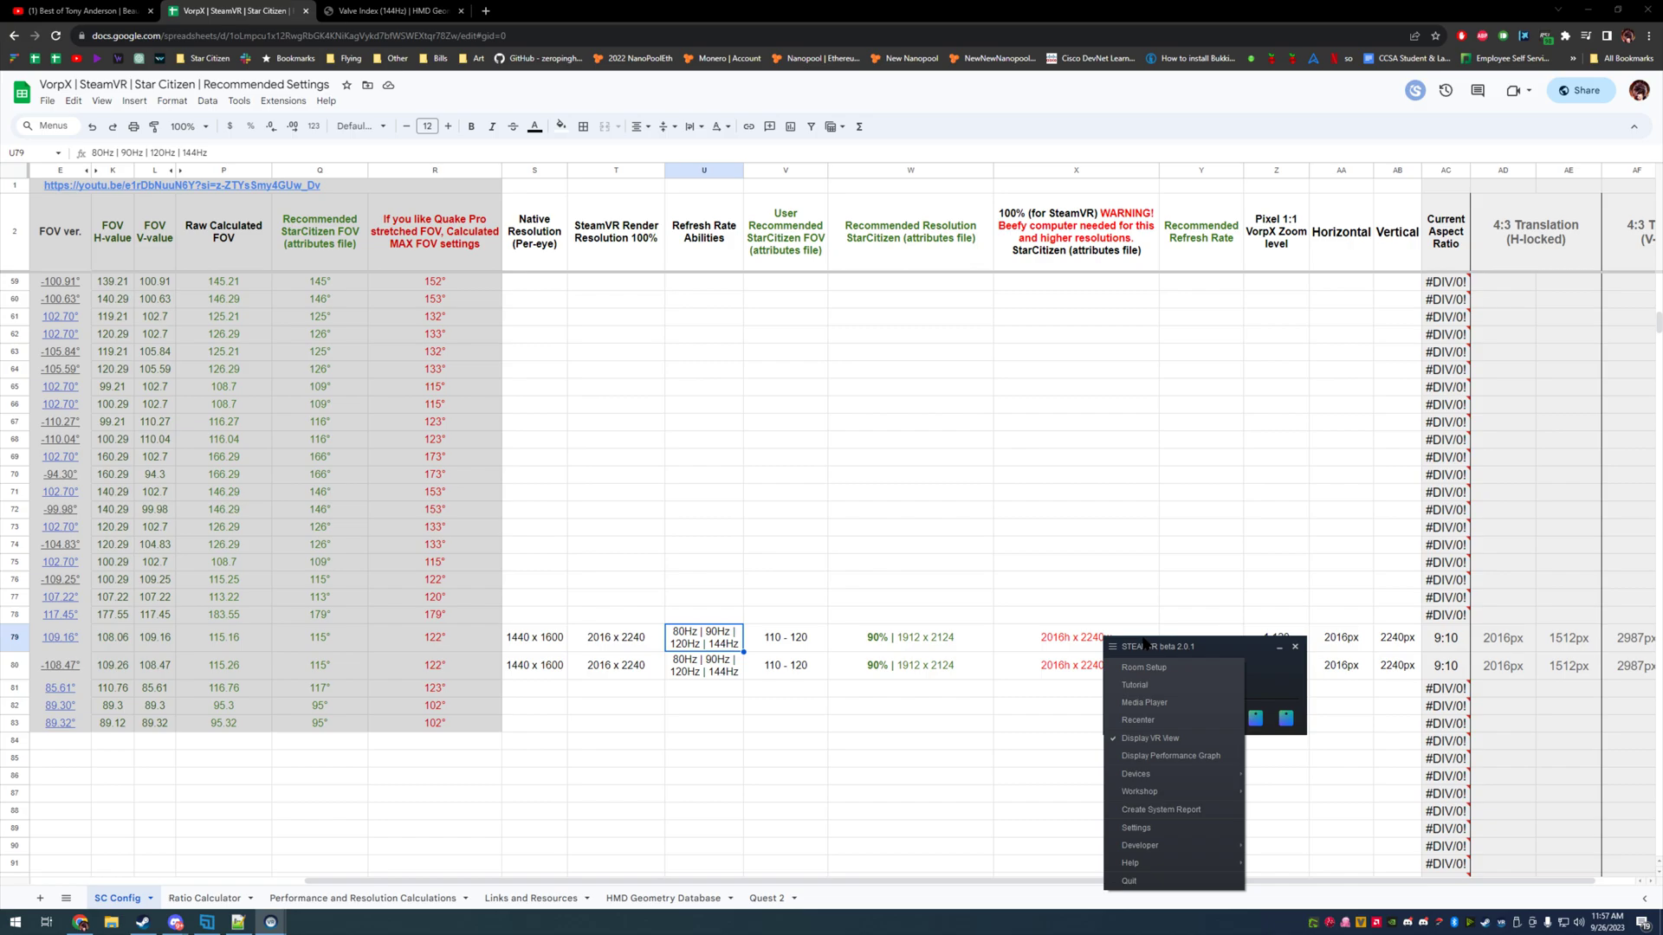
pyautogui.click(1136, 828)
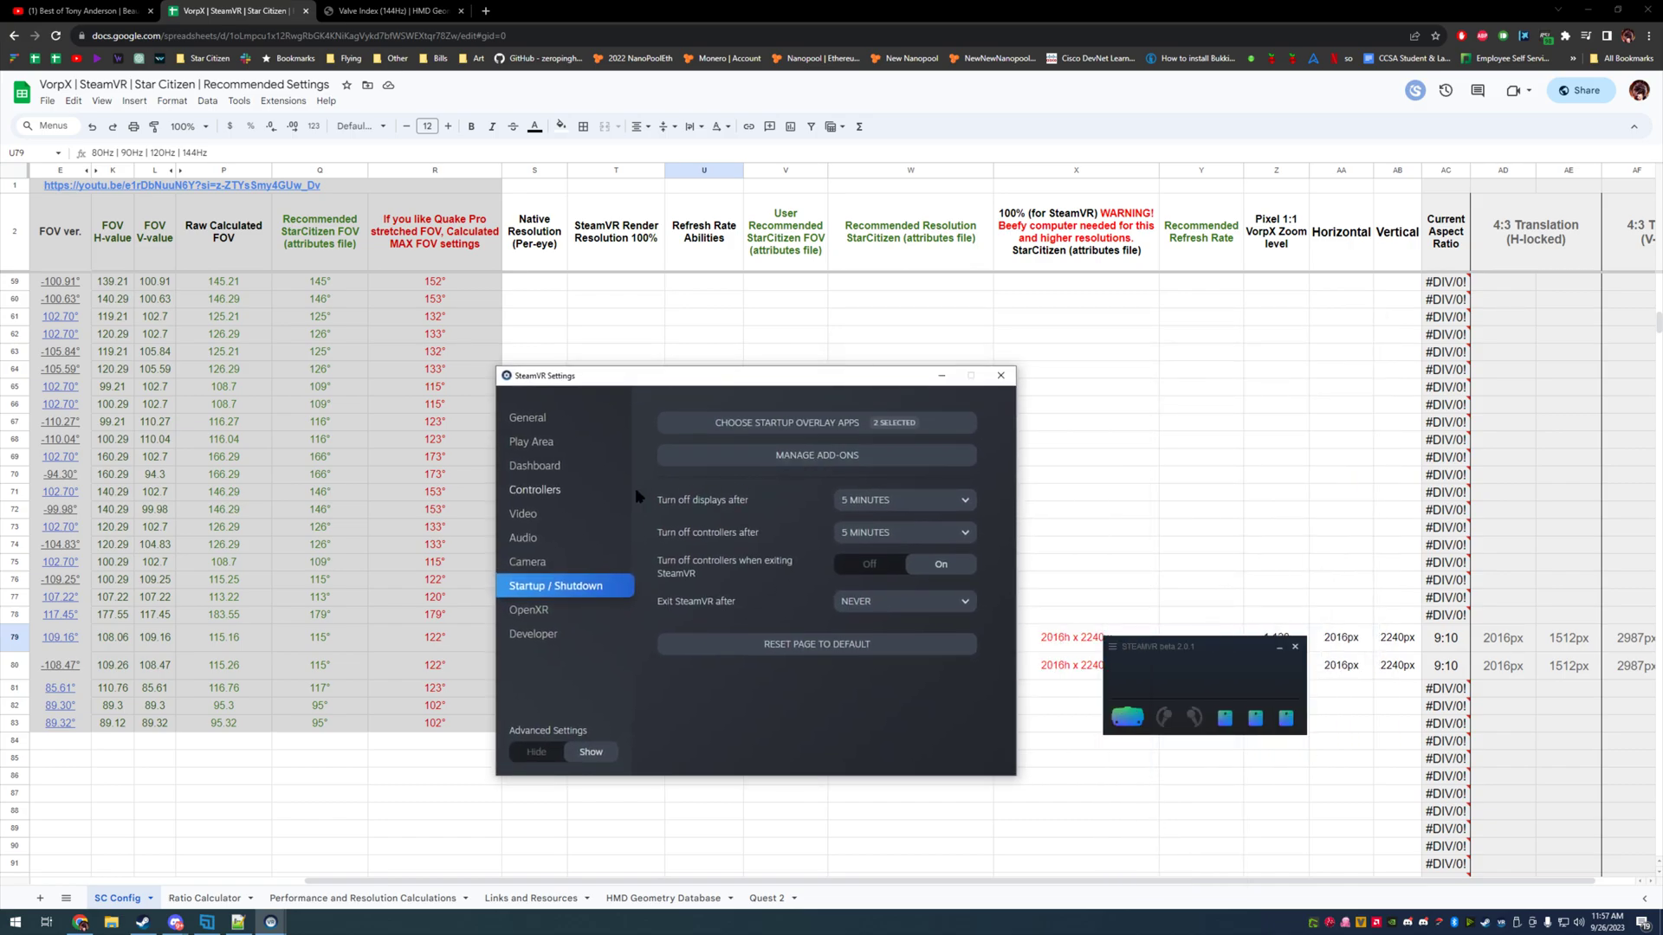
pyautogui.click(526, 514)
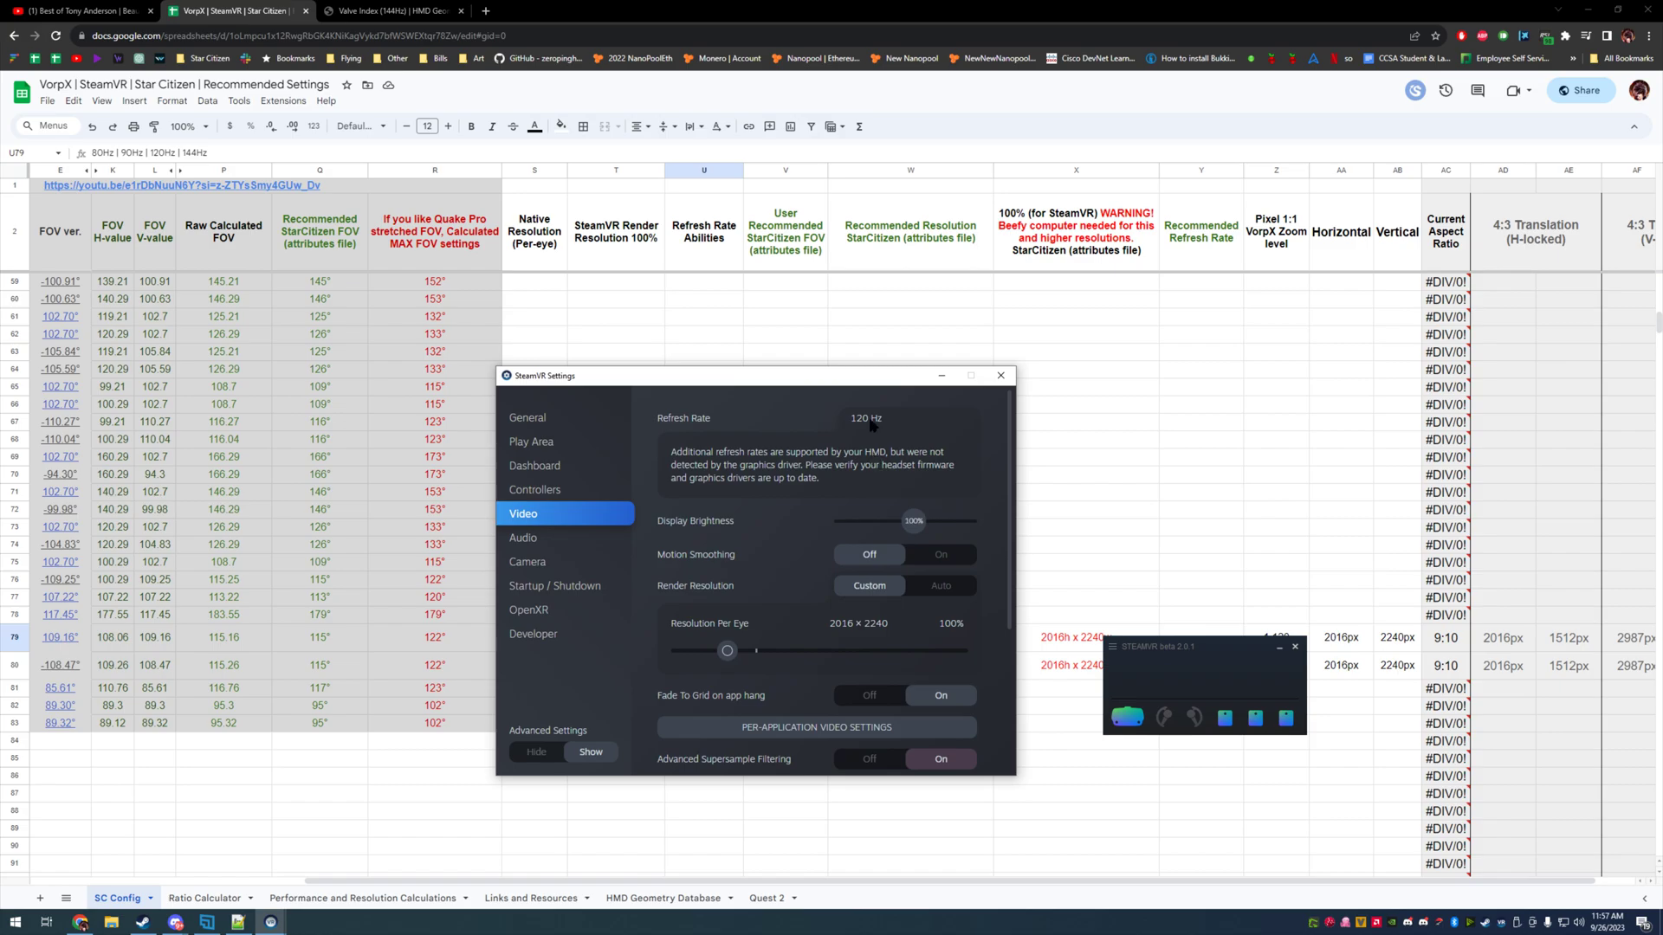
pyautogui.moveTo(726, 651); pyautogui.dragTo(727, 655)
pyautogui.moveTo(798, 389); pyautogui.dragTo(1214, 216)
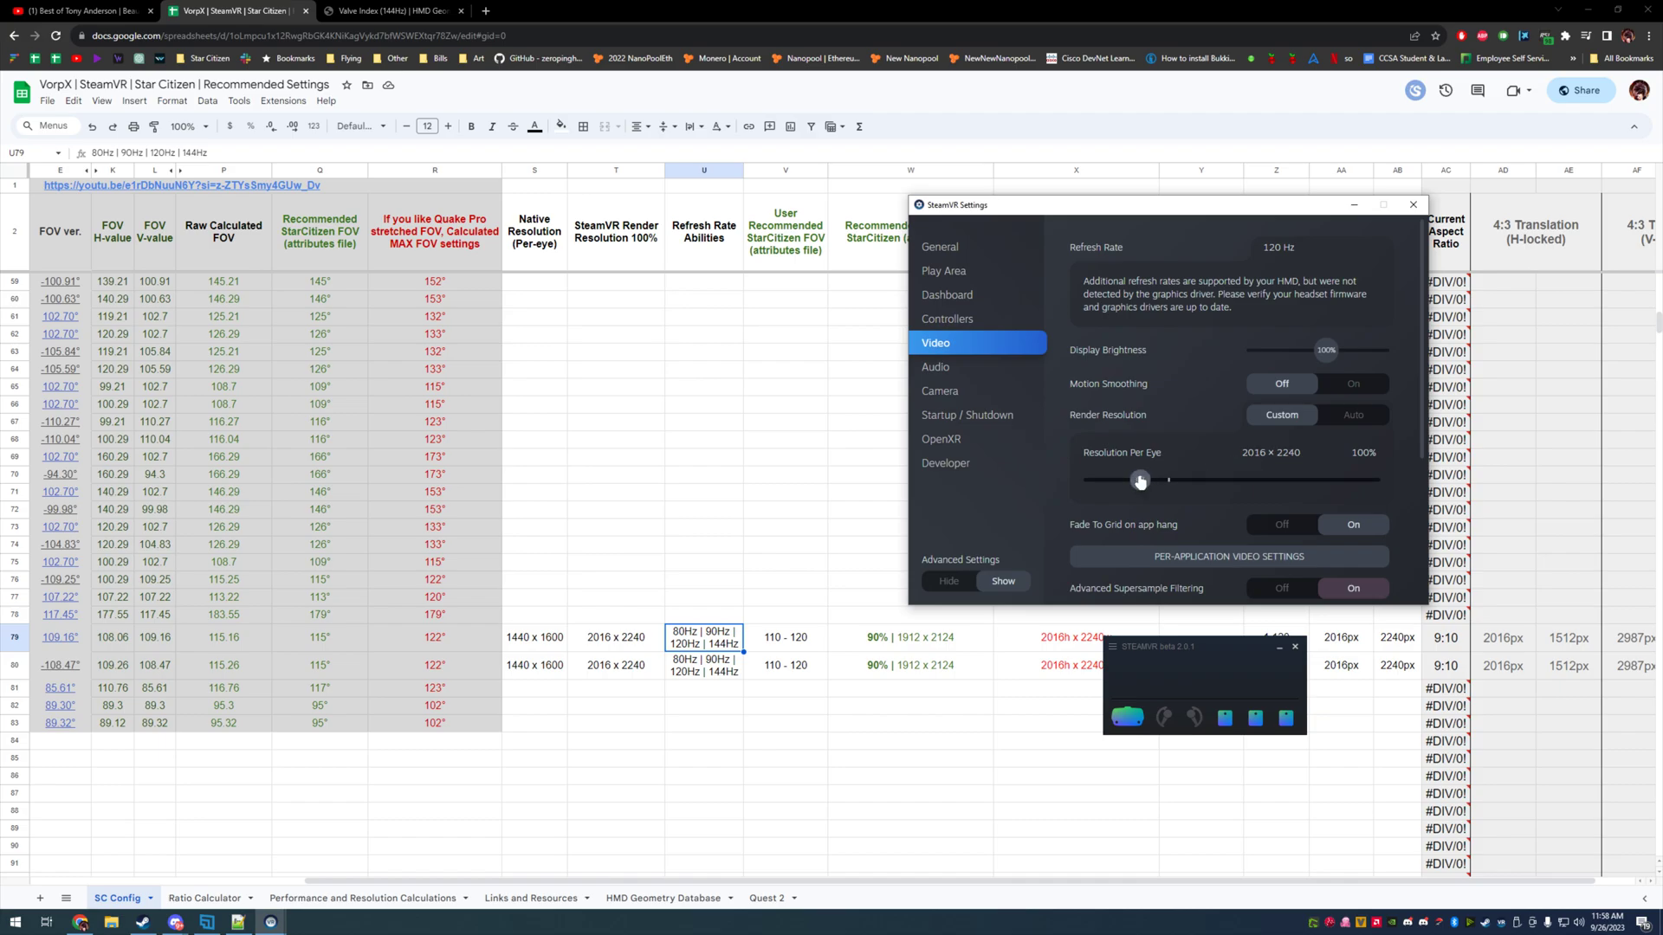
pyautogui.moveTo(1139, 480)
pyautogui.mouseDown()
pyautogui.moveTo(1112, 483)
pyautogui.moveTo(1140, 479)
pyautogui.mouseUp()
# Step: Go back to the spreadsheet and compare the refresh rate abilities listed for the two Valve Index configurations
pyautogui.click(676, 641)
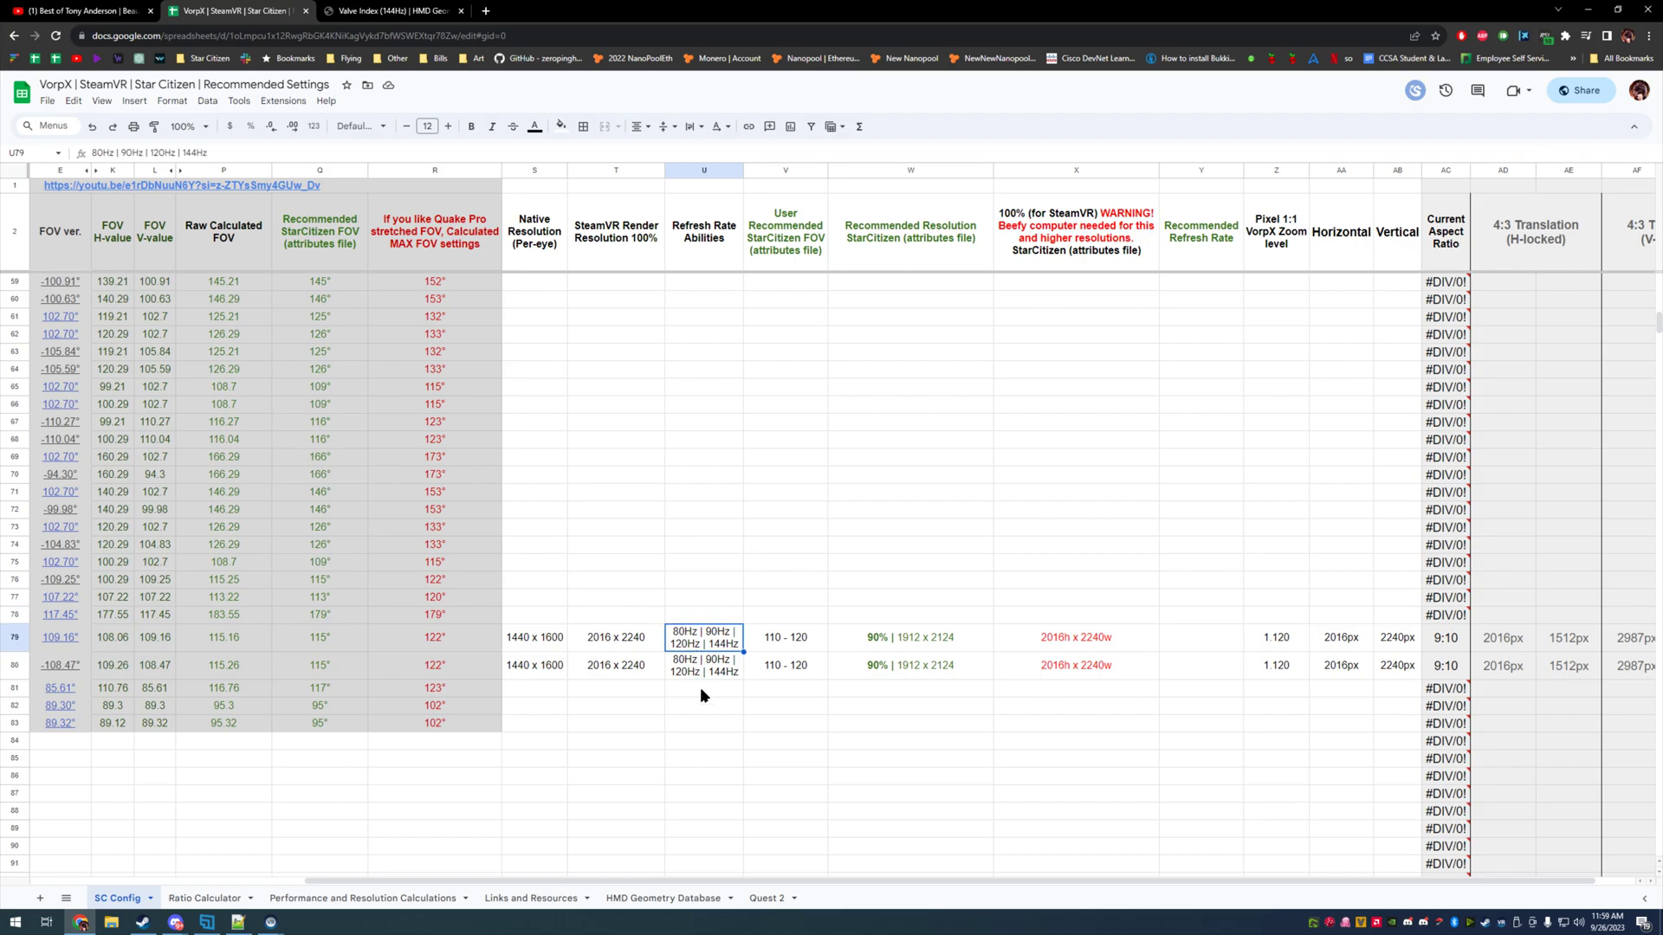
pyautogui.click(786, 686)
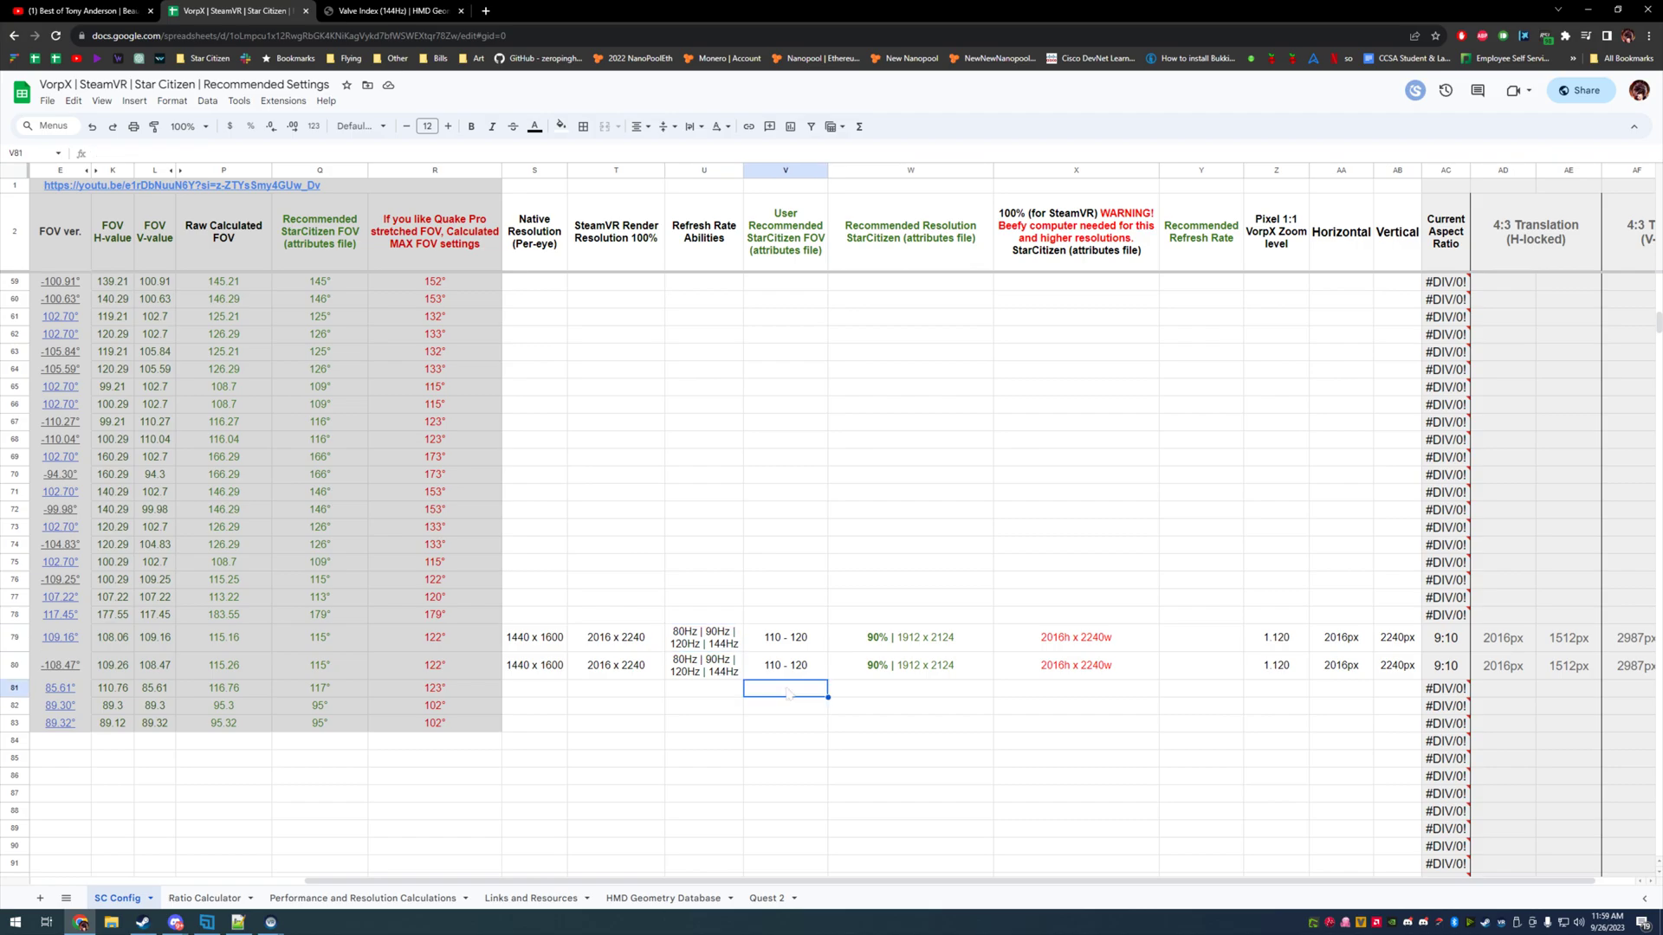
pyautogui.click(739, 677)
pyautogui.click(711, 644)
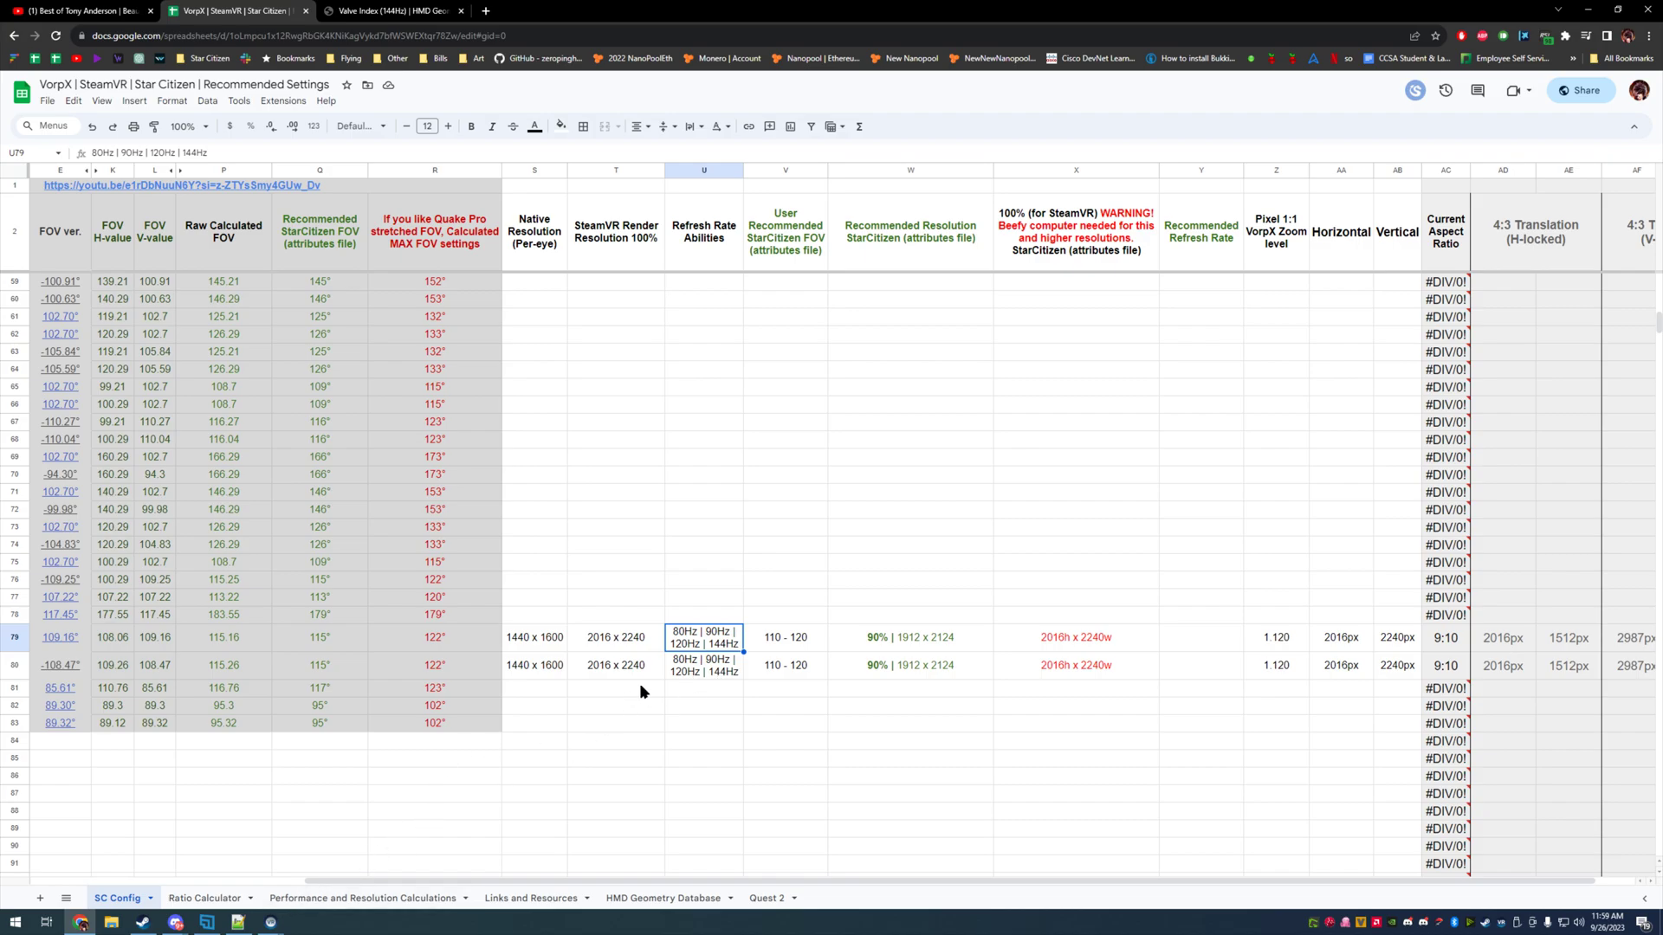
pyautogui.click(693, 674)
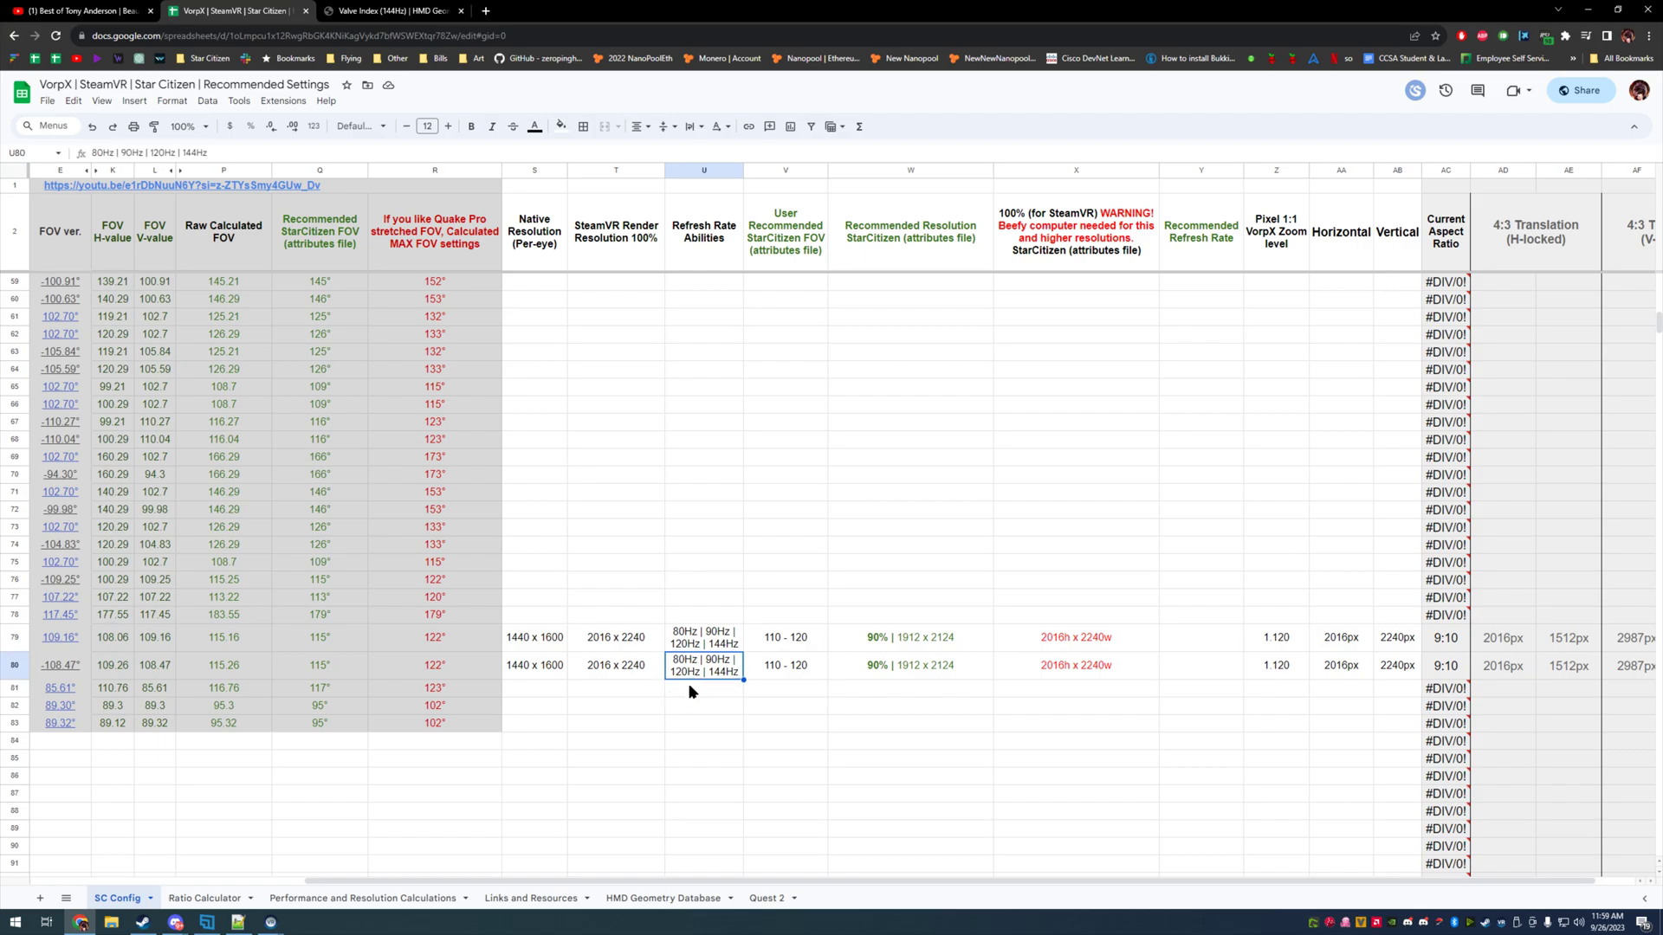
pyautogui.moveTo(269, 918)
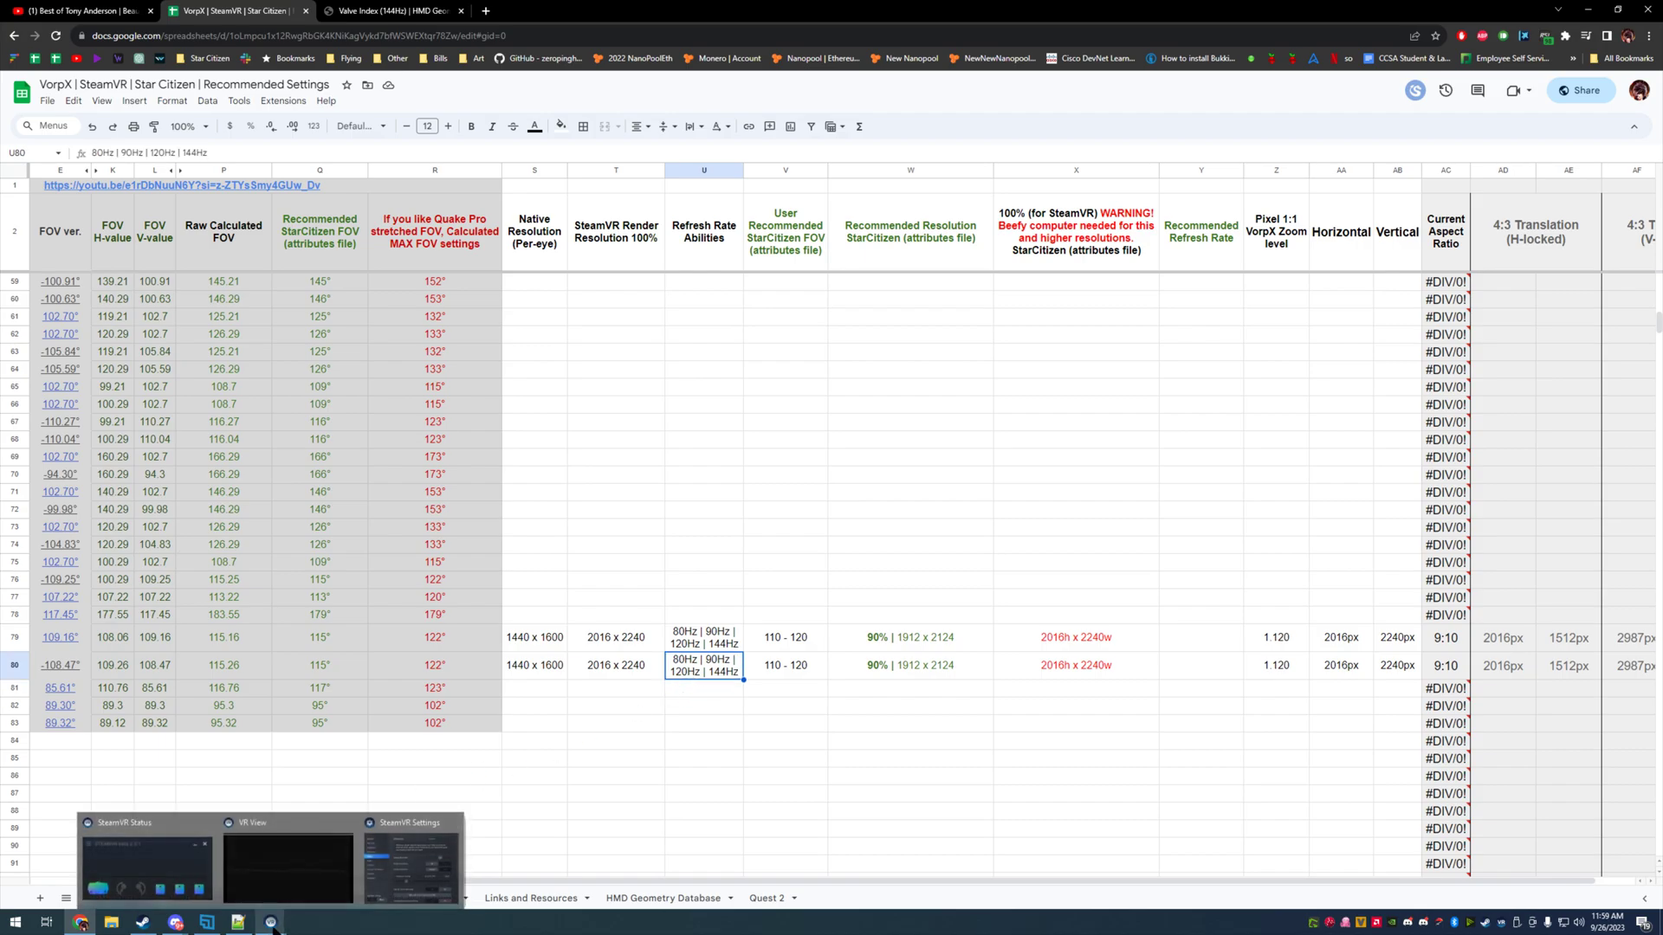
pyautogui.moveTo(413, 856)
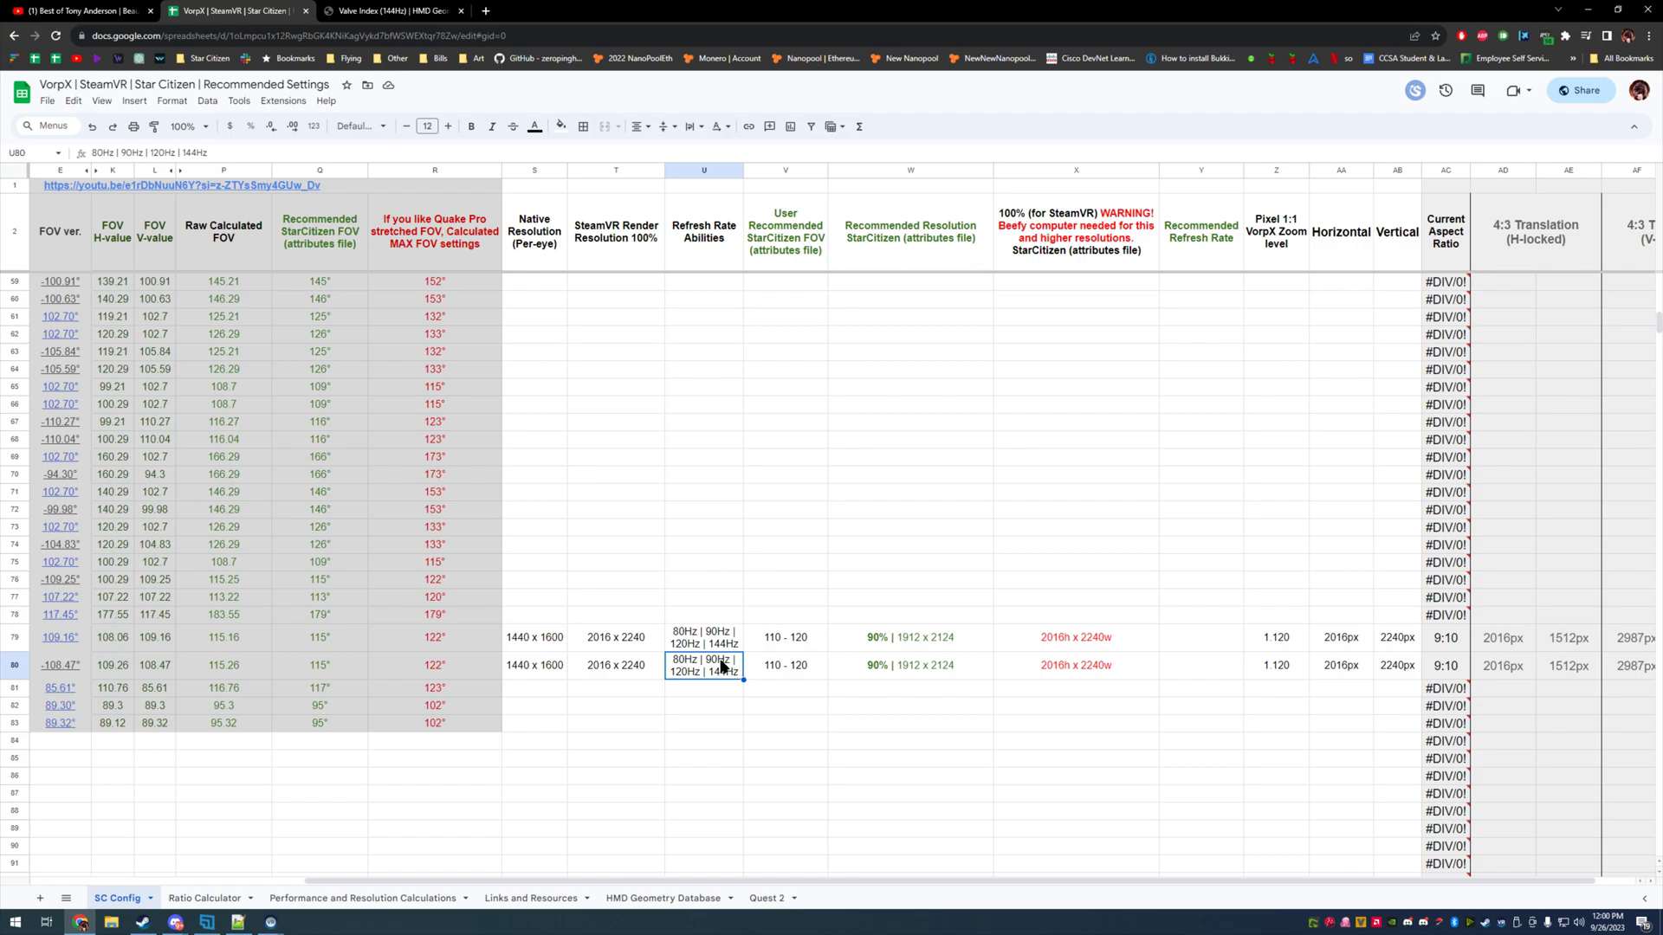
# Step: Examine the vertical resolution, vorpX zoom level and full SteamVR resolution cells in the two Valve Index rows
pyautogui.scroll(3, 700, 749)
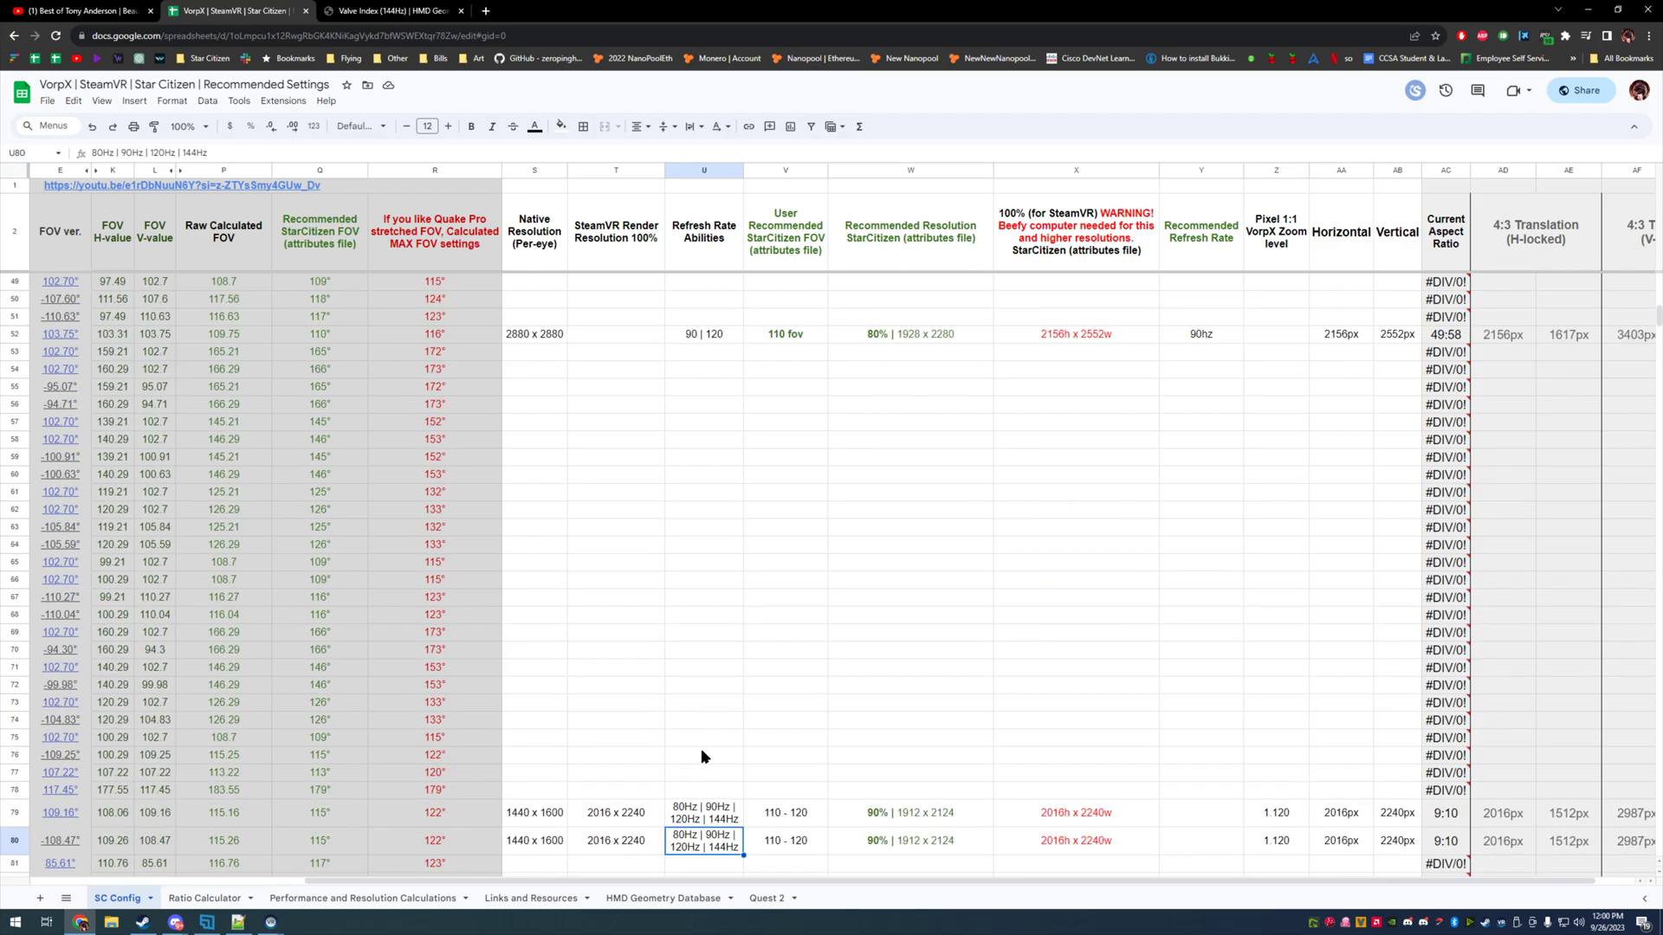
pyautogui.scroll(-3, 705, 740)
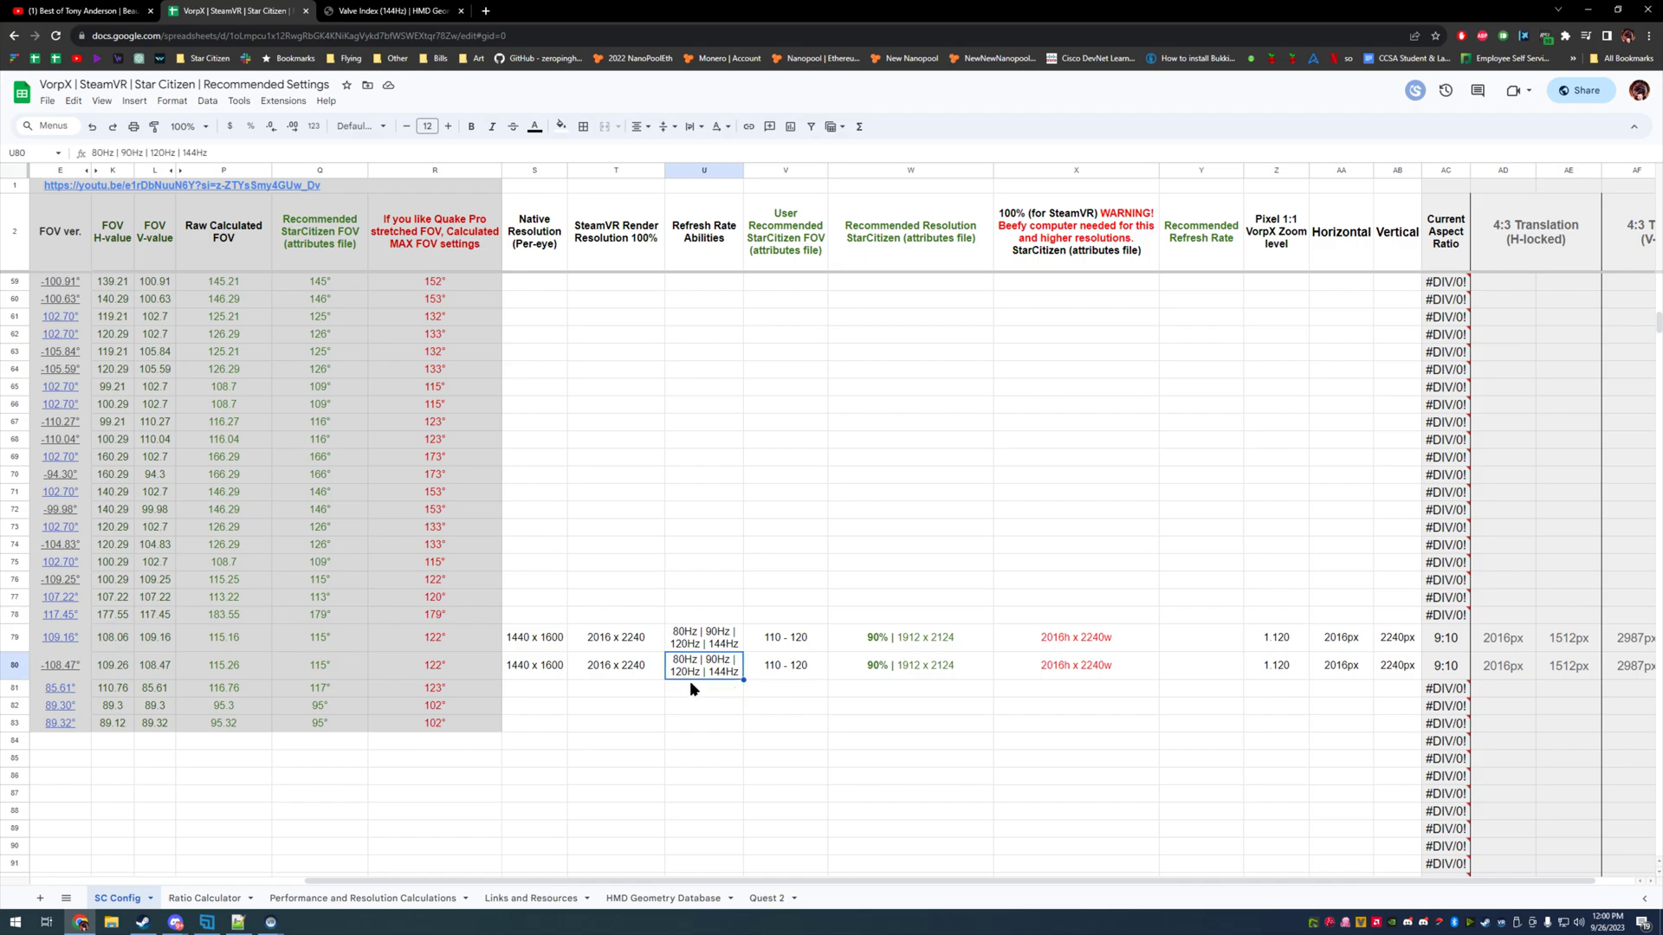
pyautogui.click(783, 690)
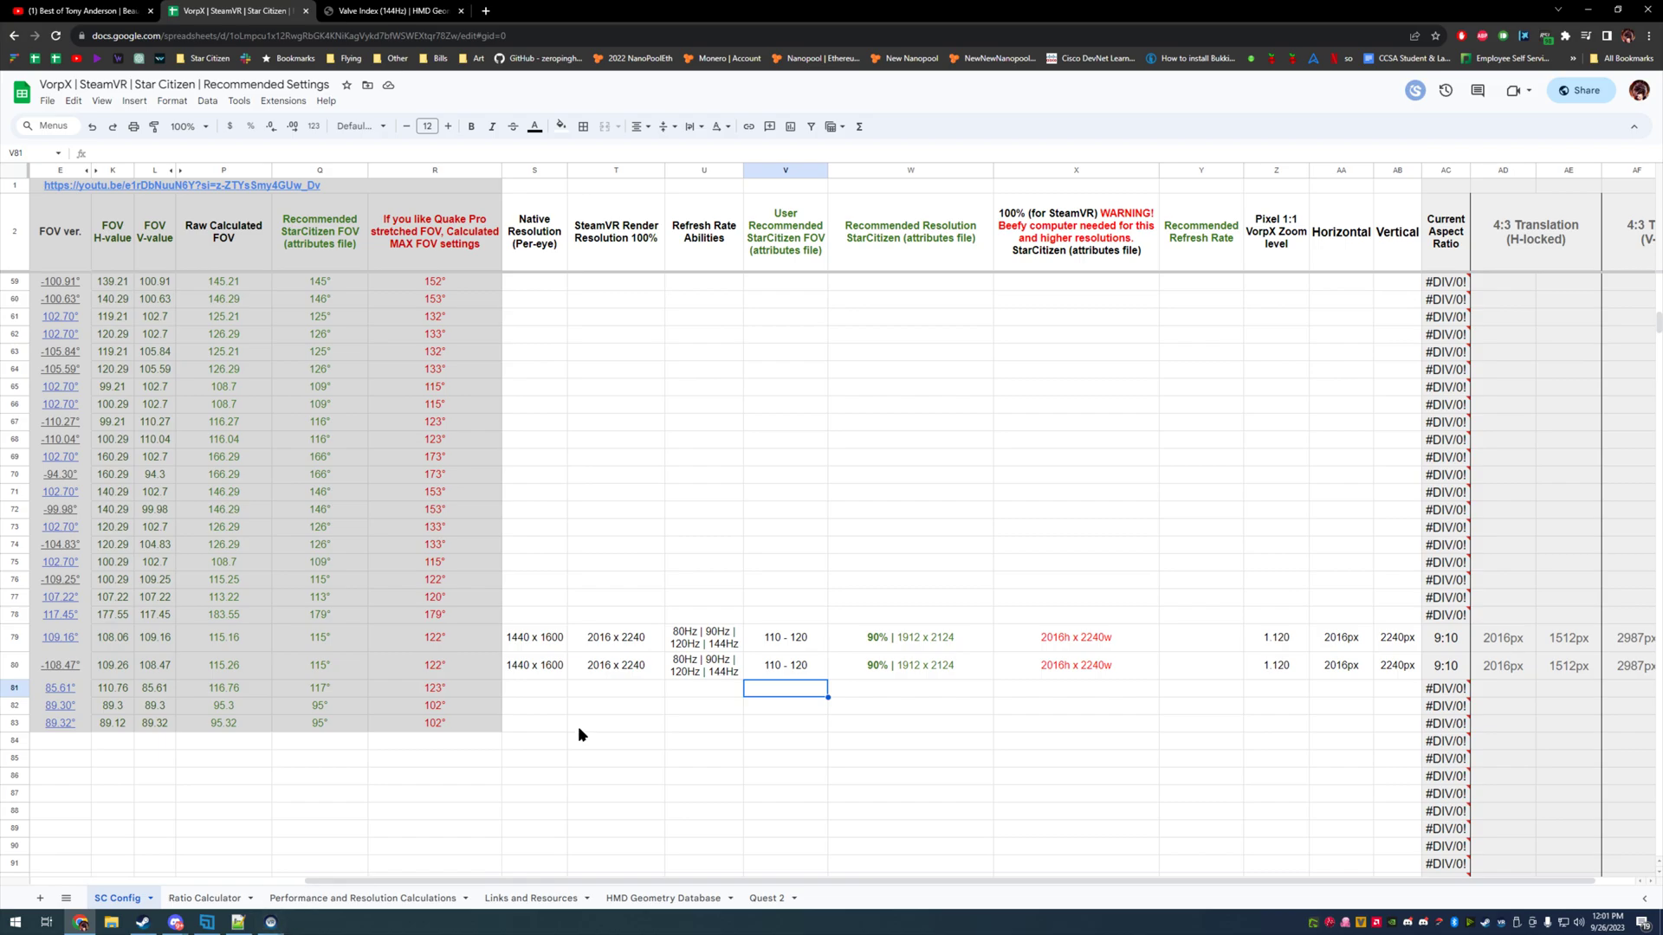
pyautogui.click(1412, 674)
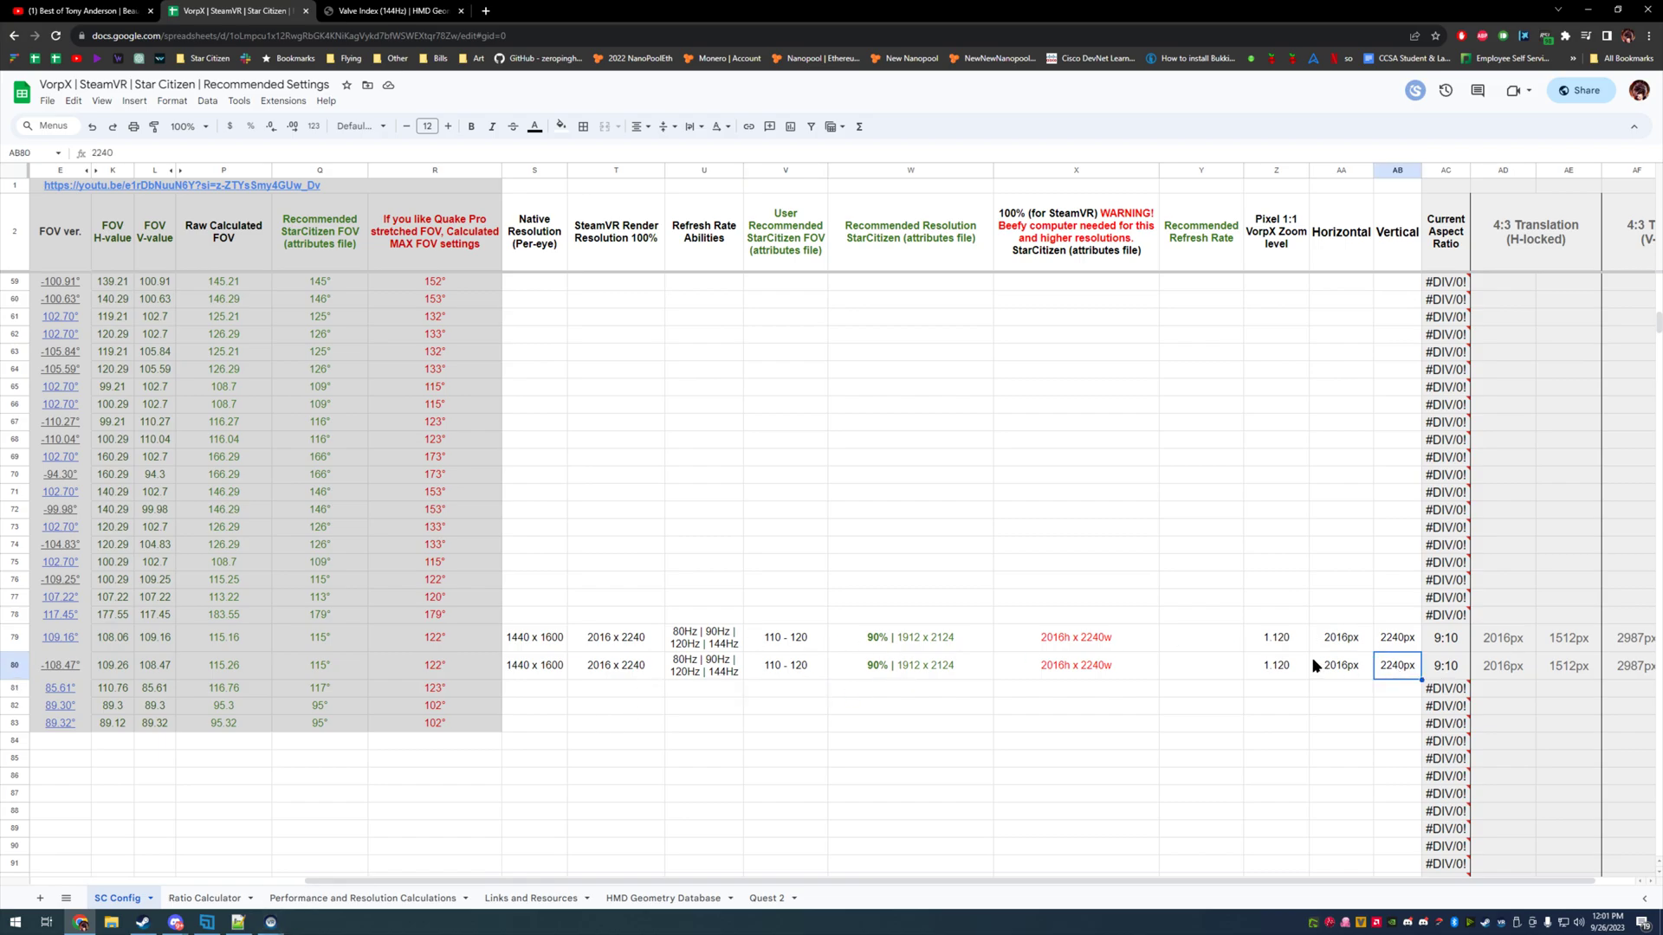
pyautogui.click(1277, 639)
pyautogui.click(1055, 643)
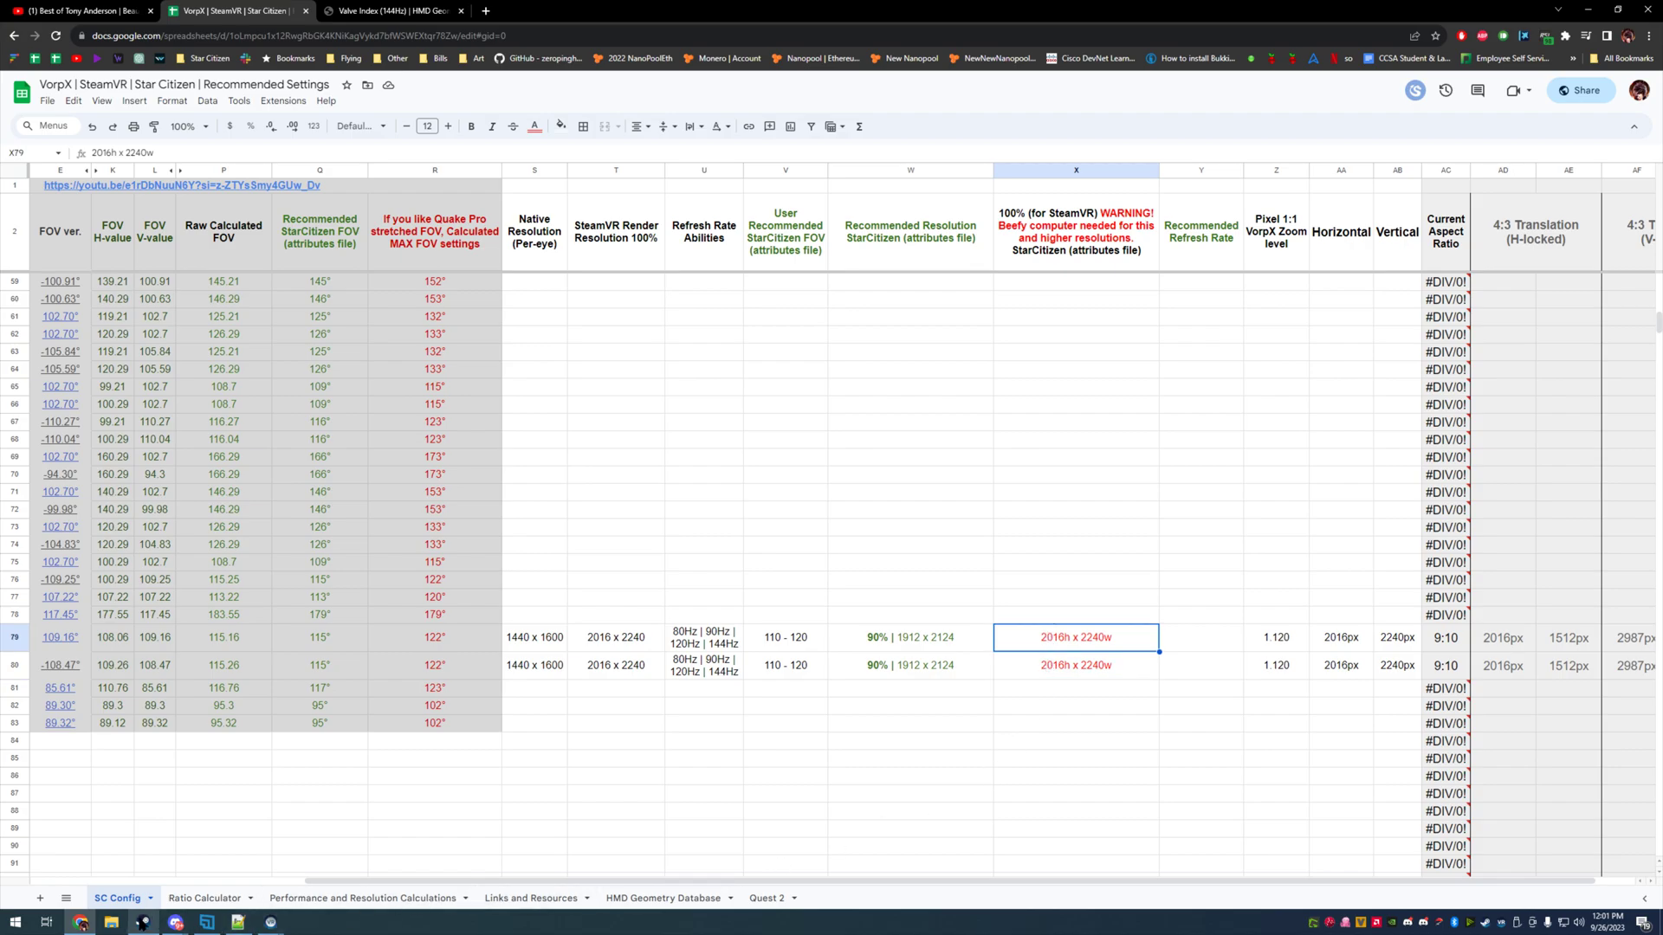
# Step: Bring up the SteamVR video settings beside the spreadsheet to compare the per-eye render resolution, and minimise the Steam library
pyautogui.click(143, 923)
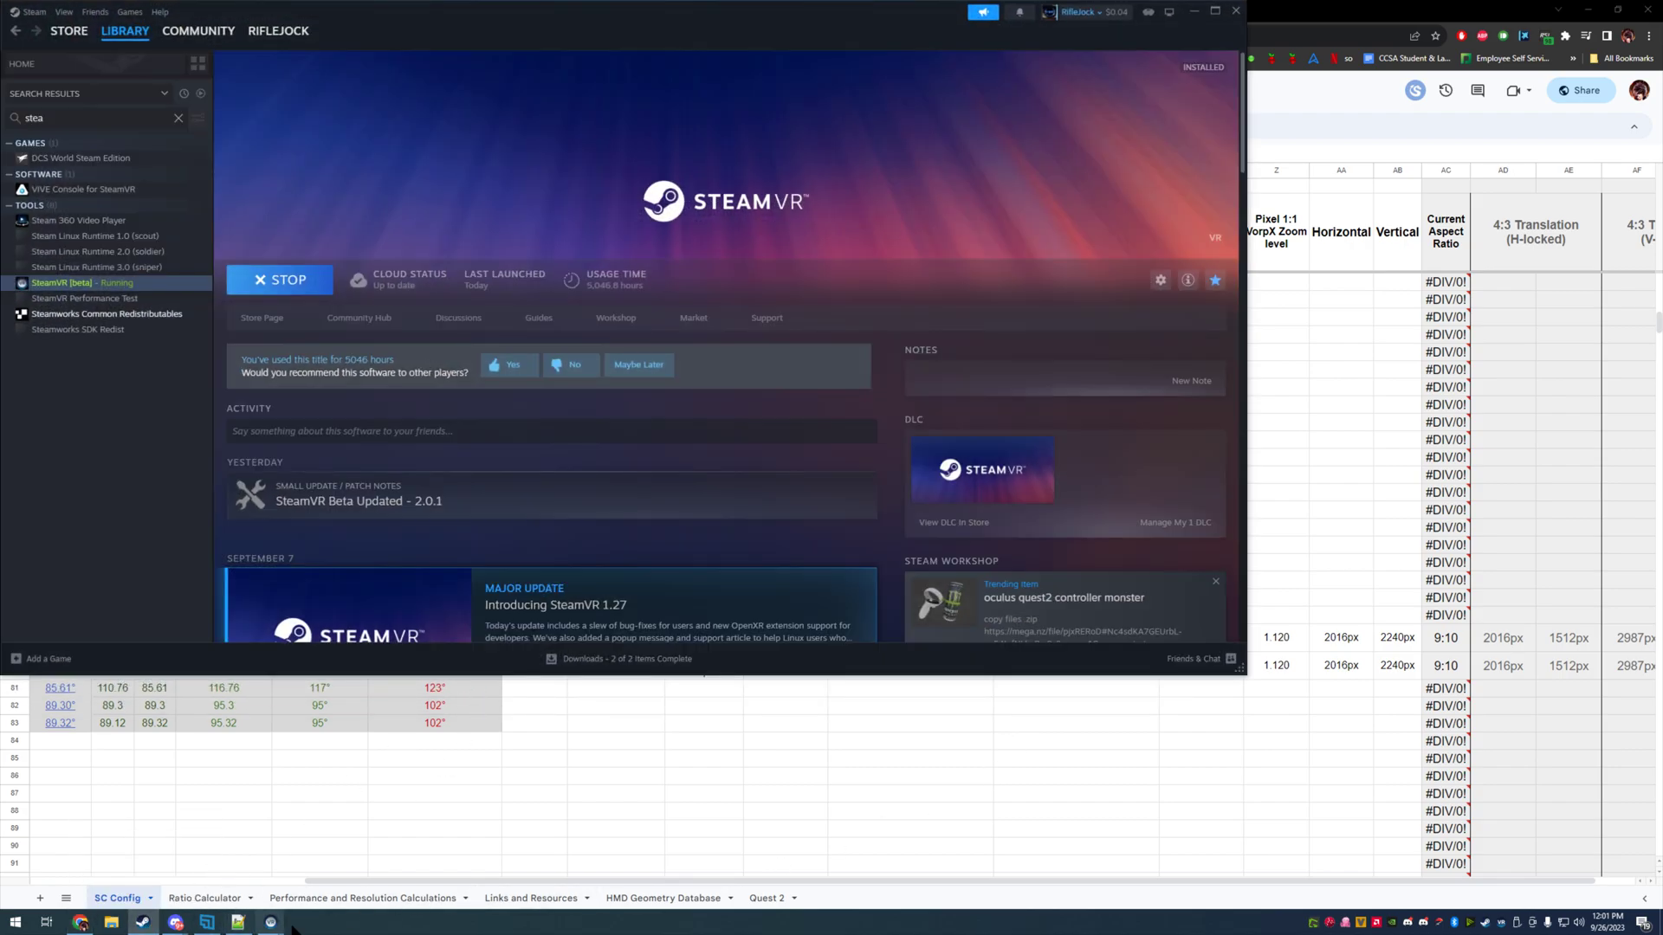
pyautogui.moveTo(270, 922)
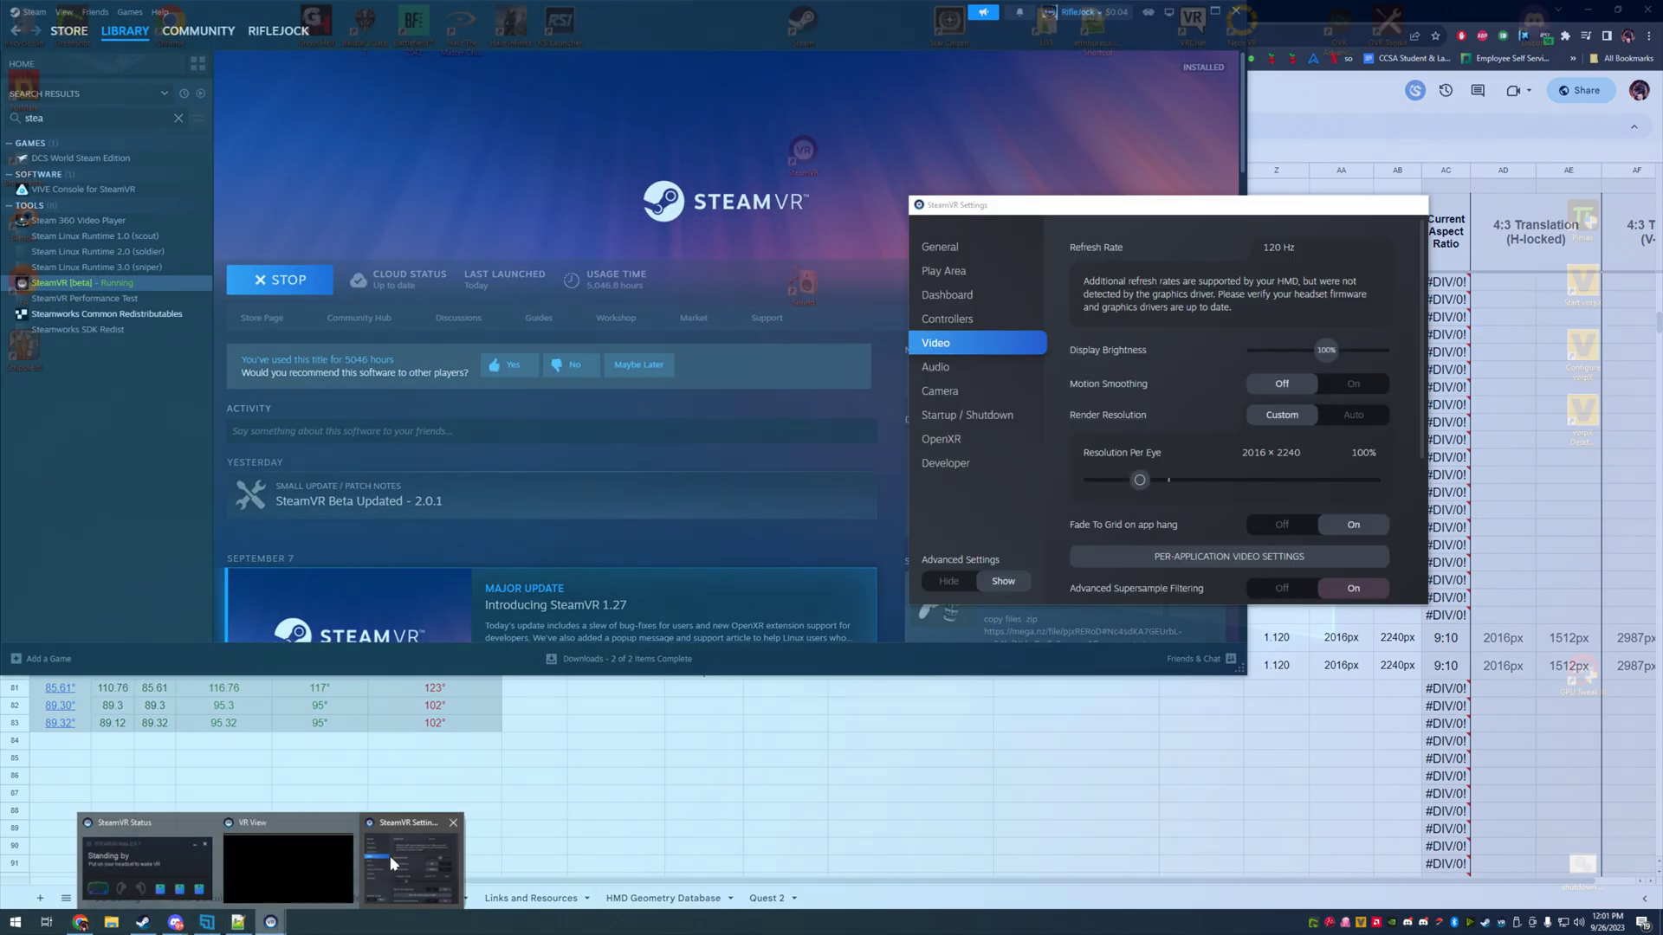
pyautogui.click(391, 864)
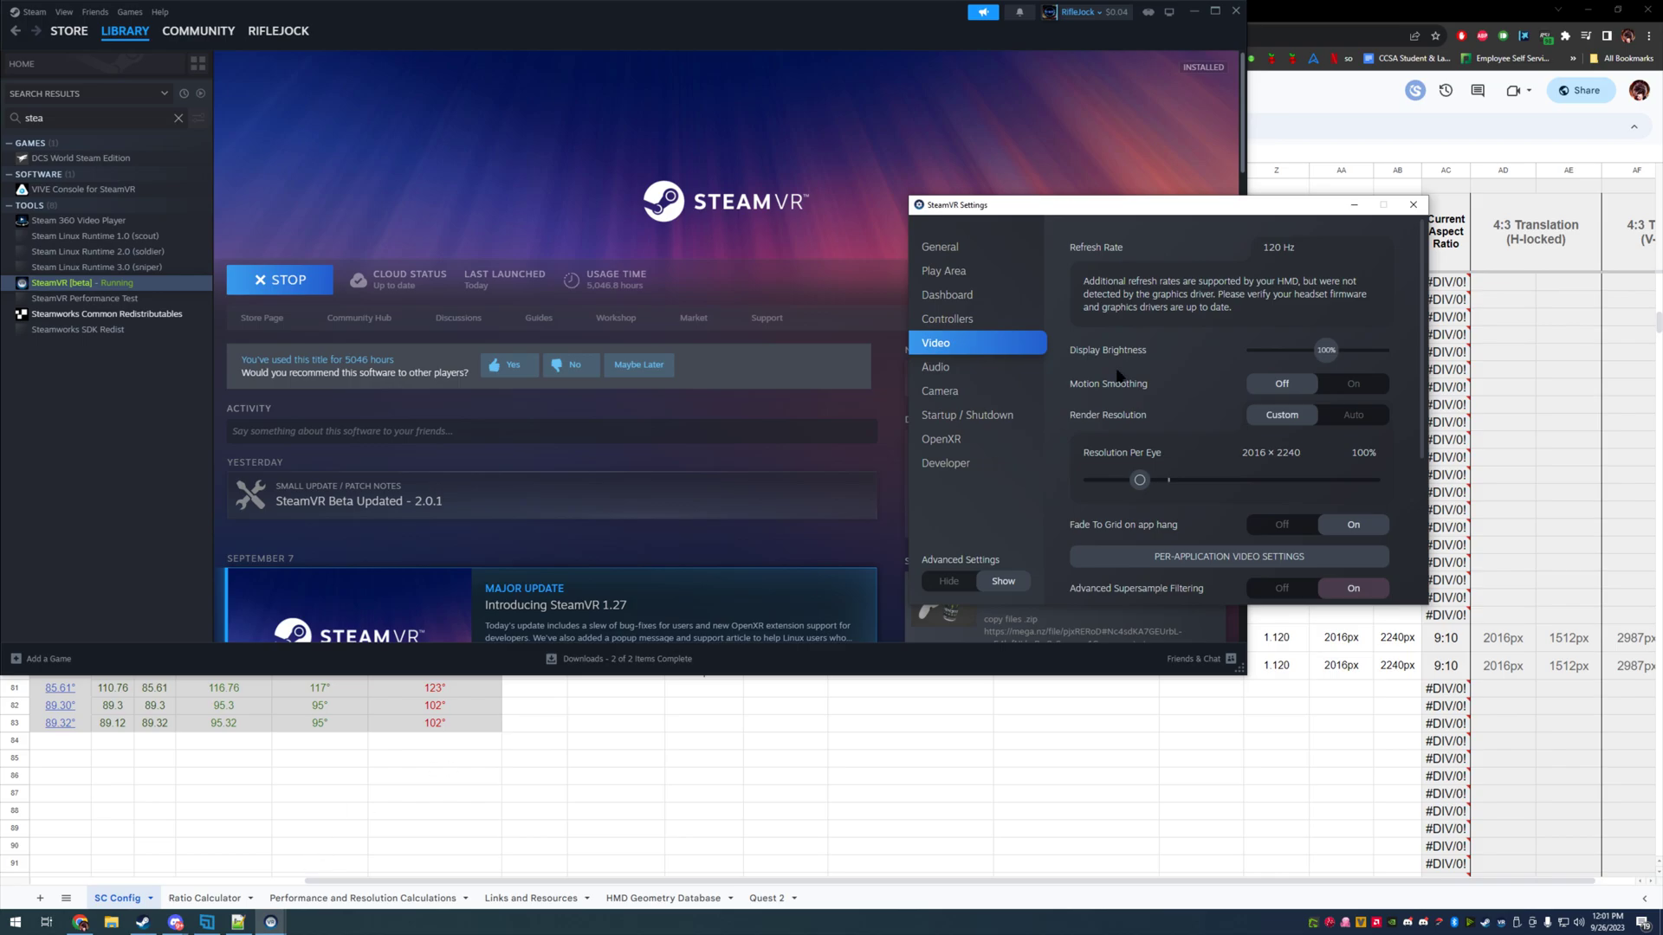
pyautogui.click(1195, 10)
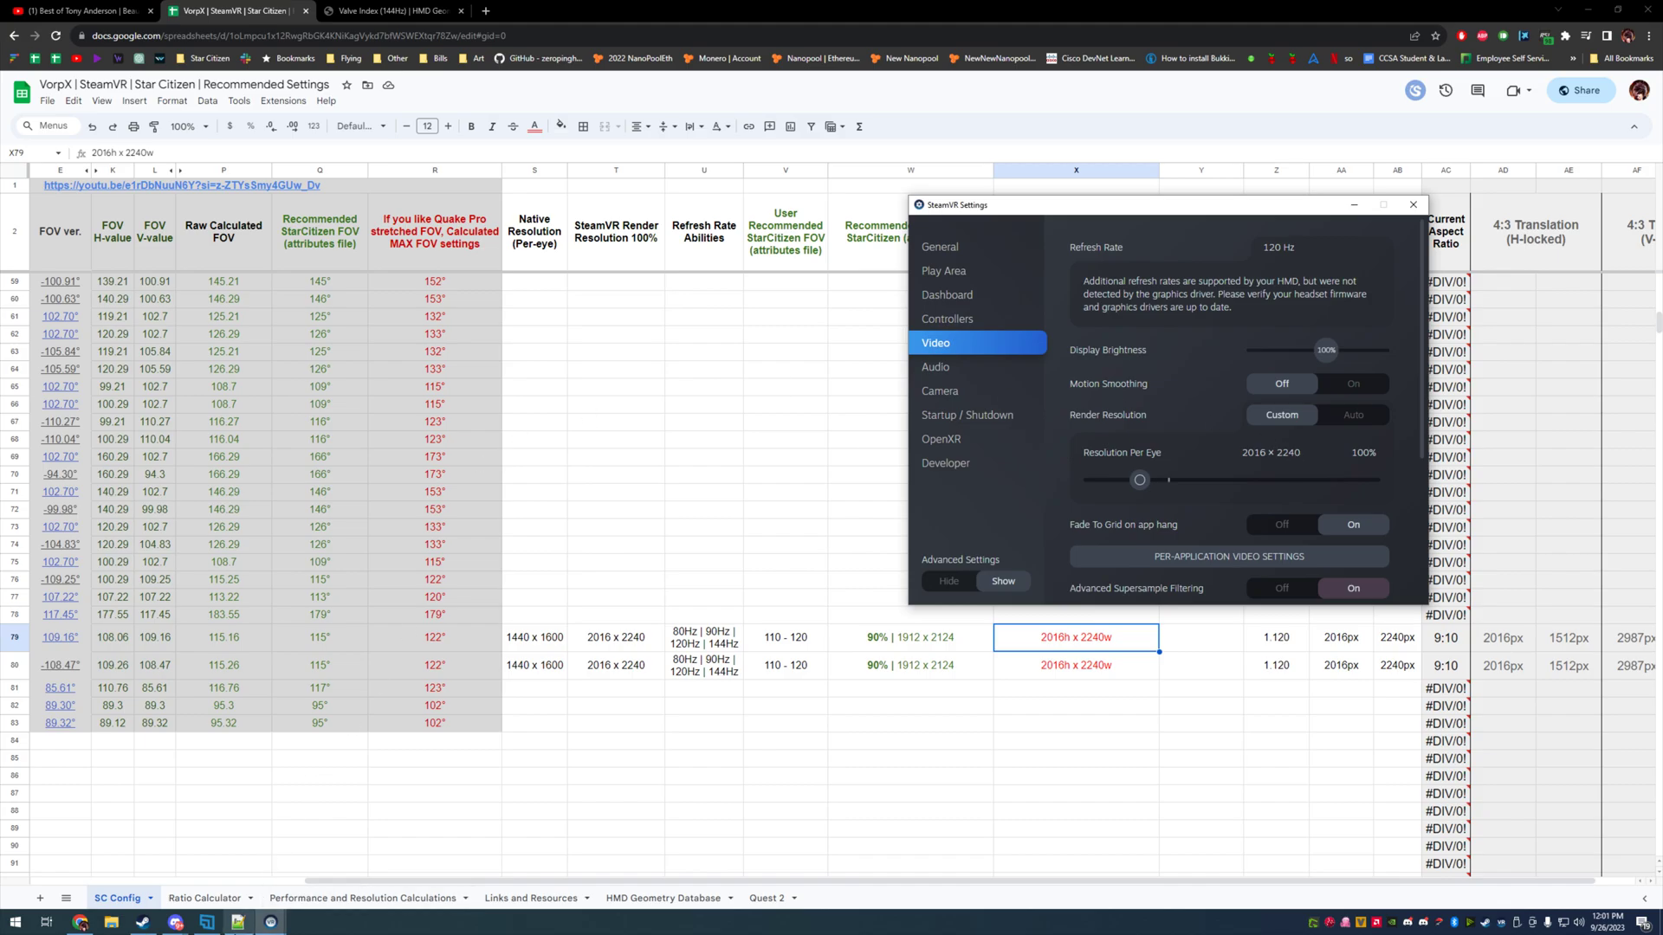
# Step: Check the FOV attribute in attributes.xml against the recommended Star Citizen FOV cell for the Valve Index Native+R144 row
pyautogui.click(238, 921)
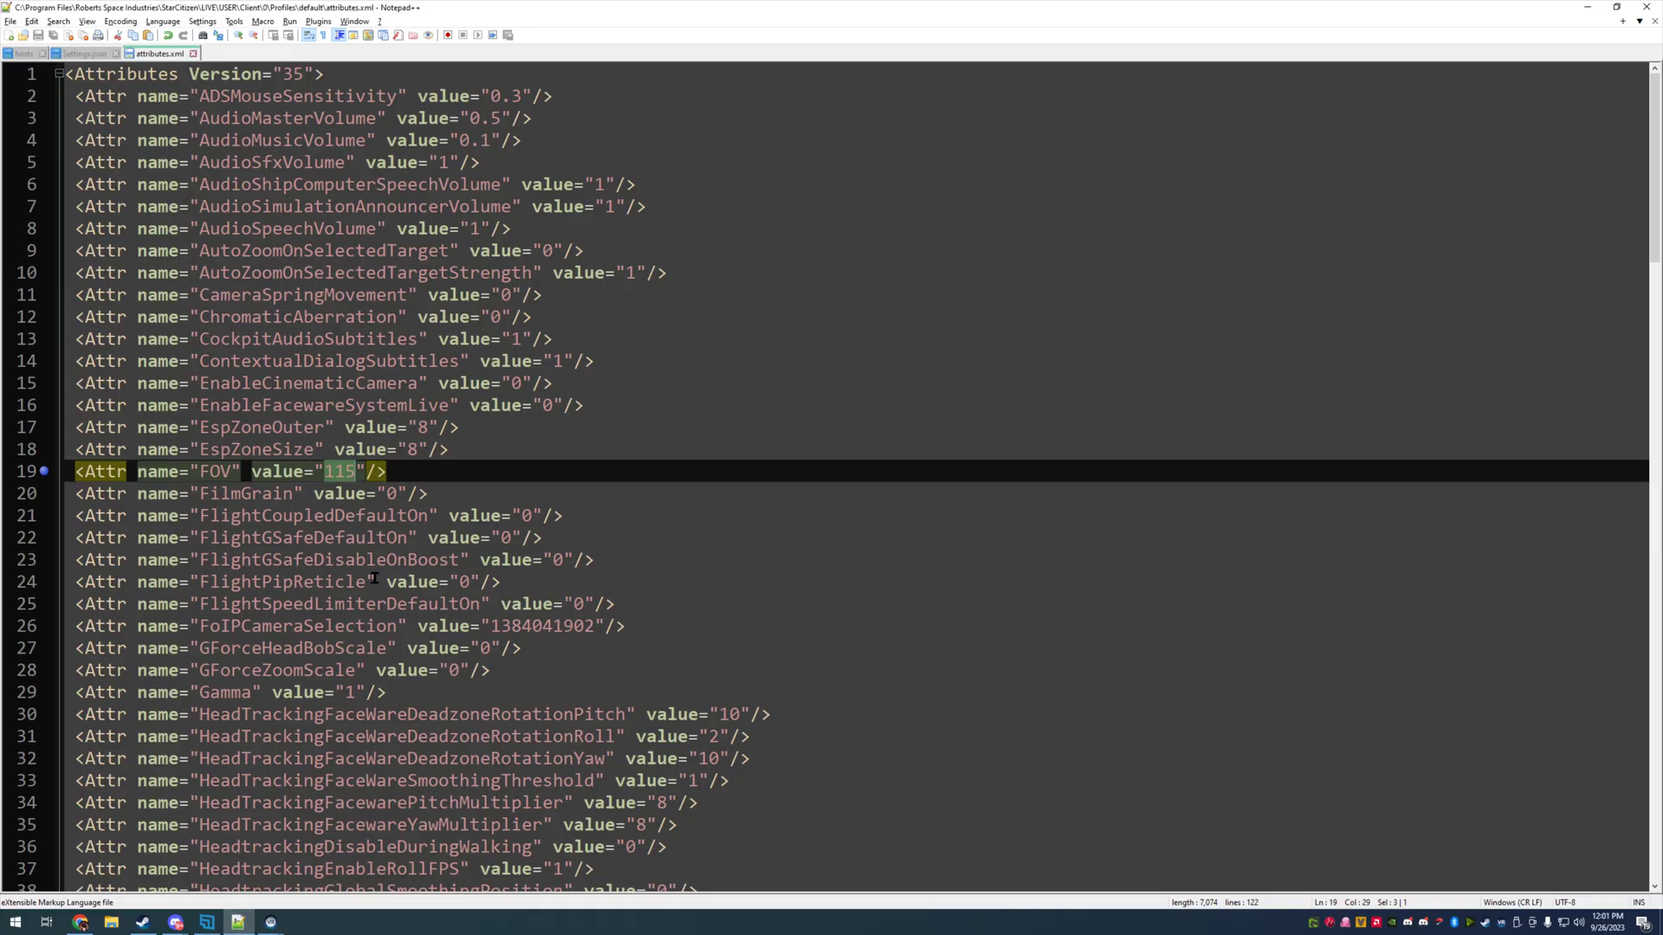
pyautogui.click(1587, 7)
pyautogui.click(319, 641)
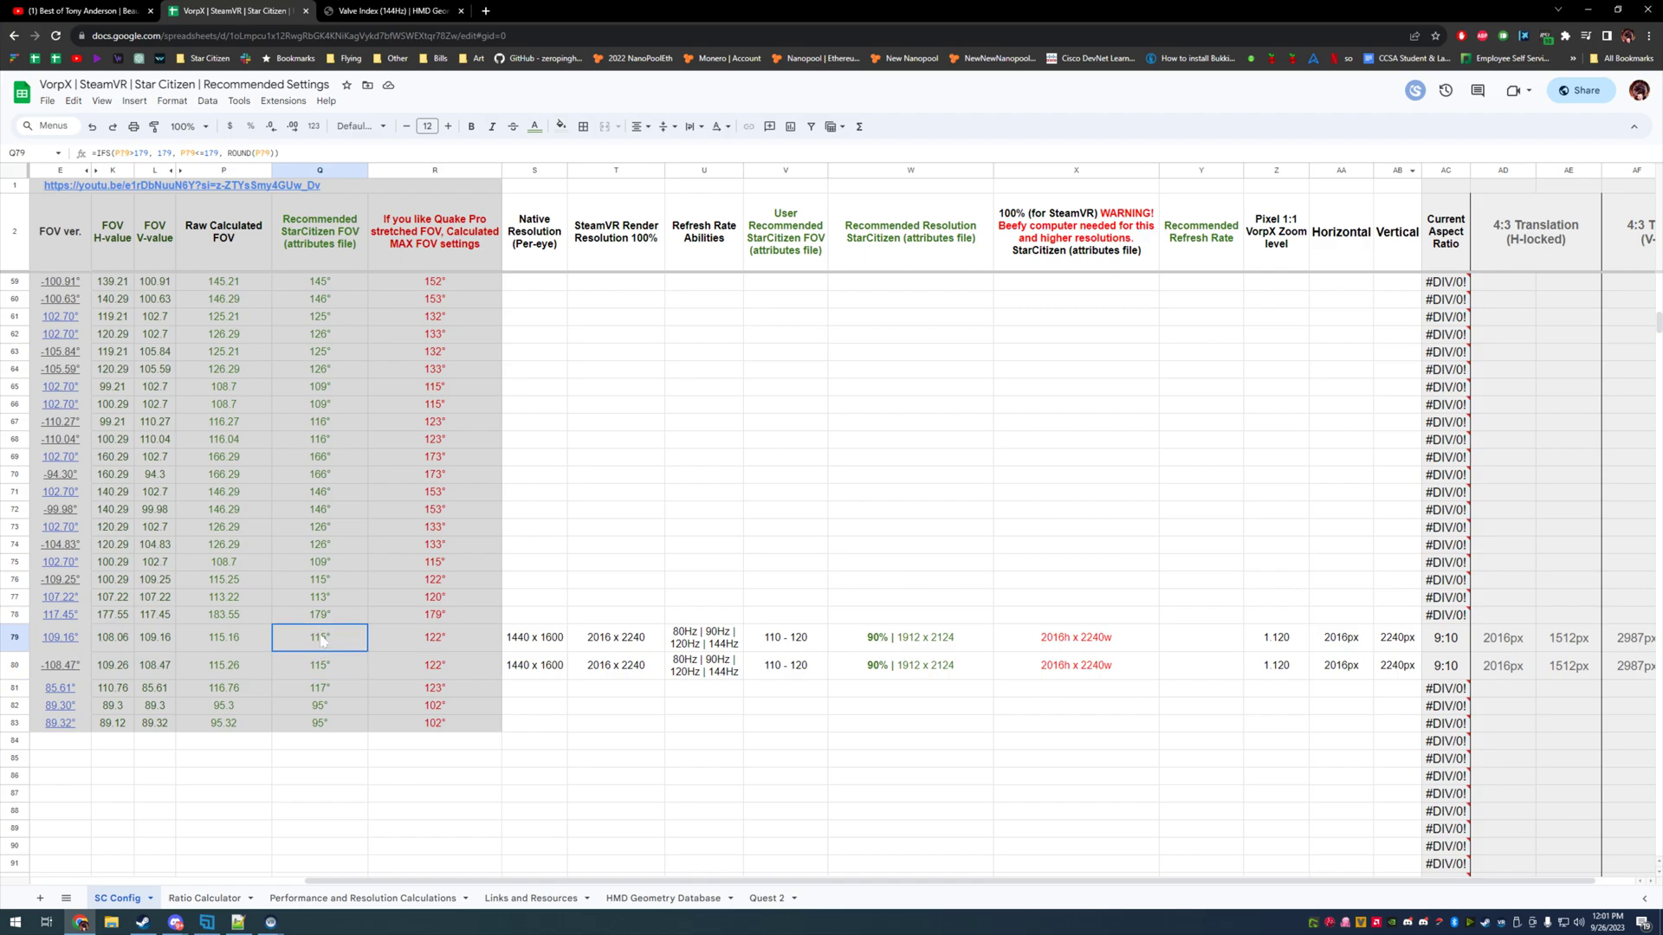
pyautogui.hscroll(-5, 301, 772)
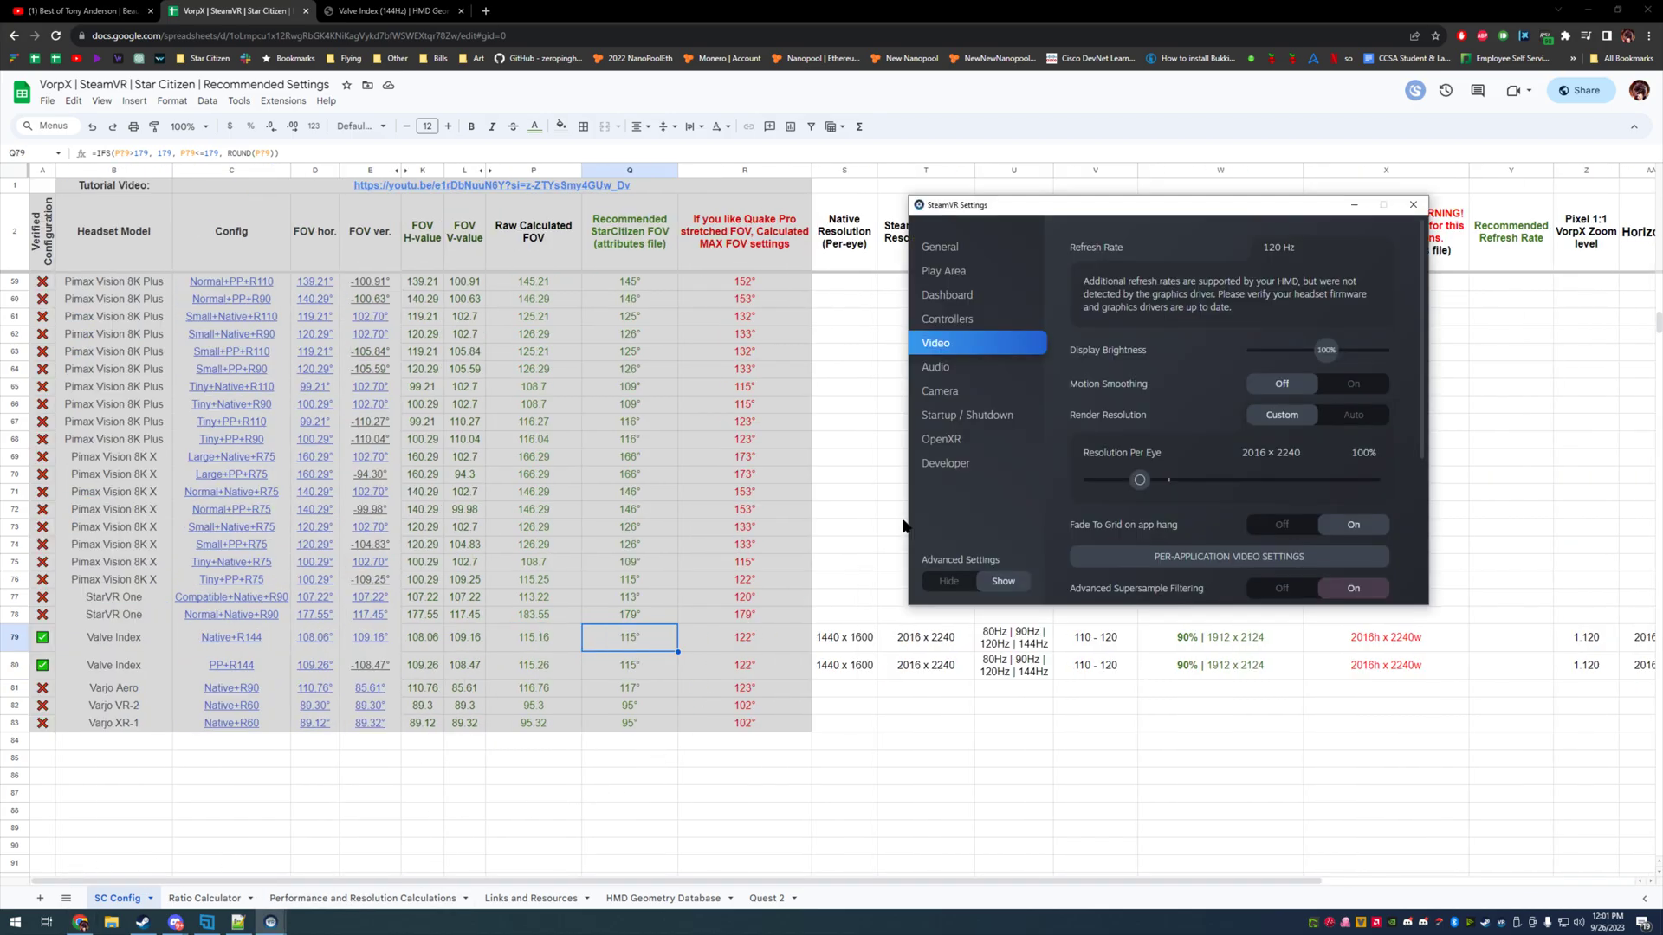
# Step: Return to attributes.xml and inspect the FOV and Height attribute values
pyautogui.click(238, 921)
pyautogui.click(353, 471)
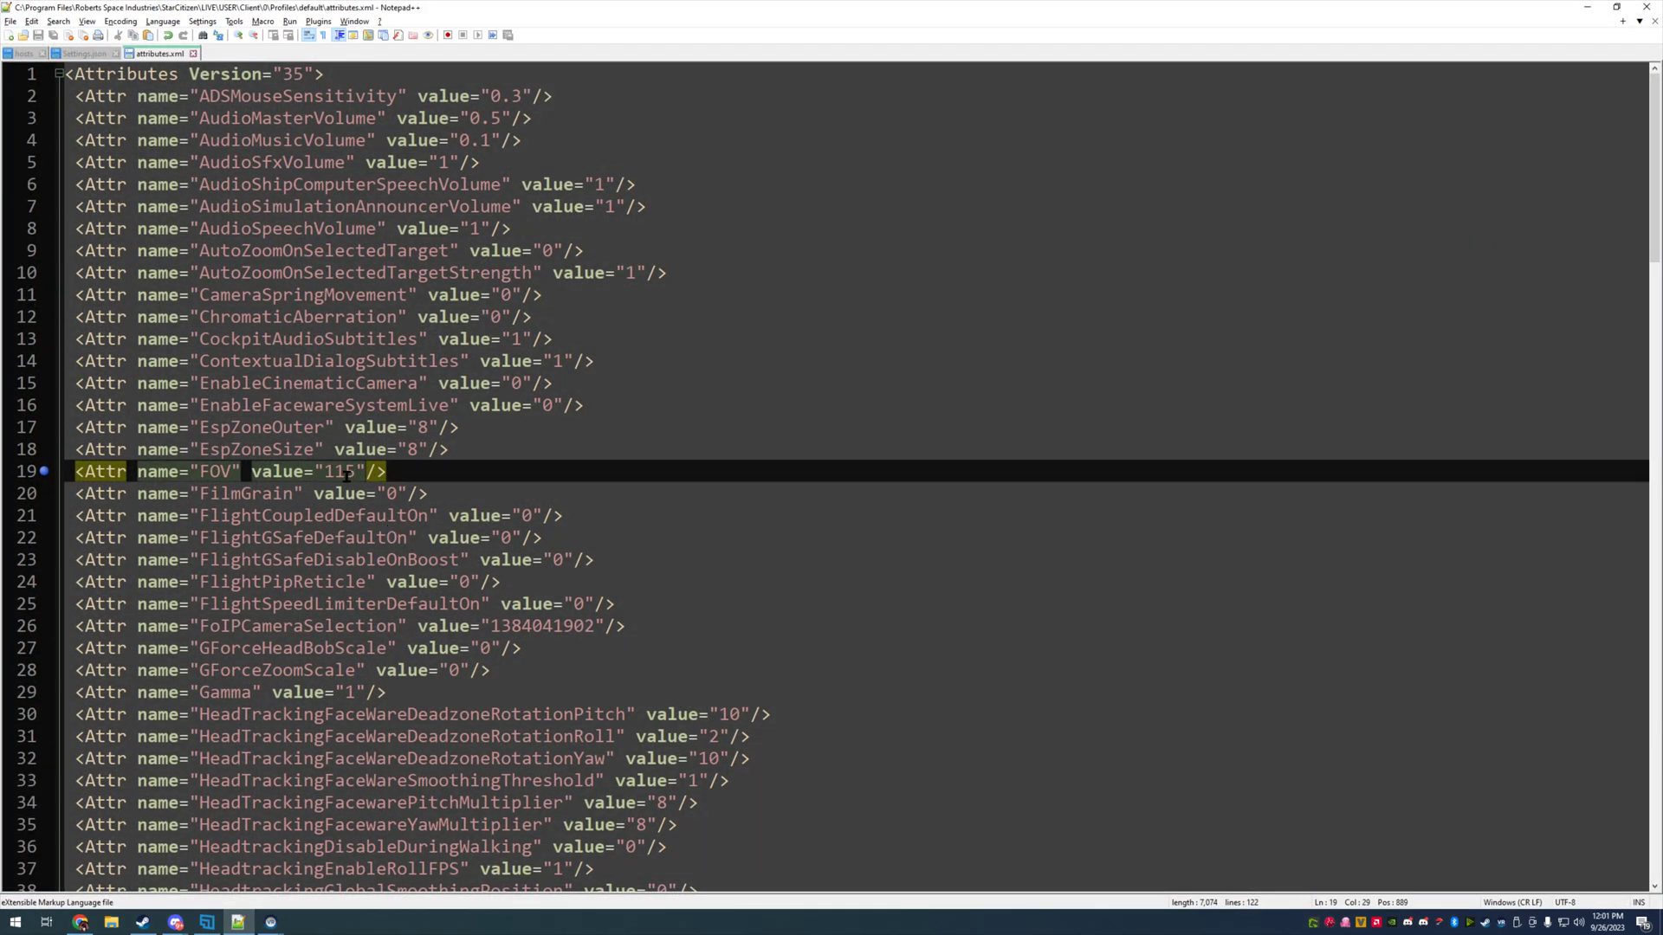
pyautogui.scroll(-7, 472, 622)
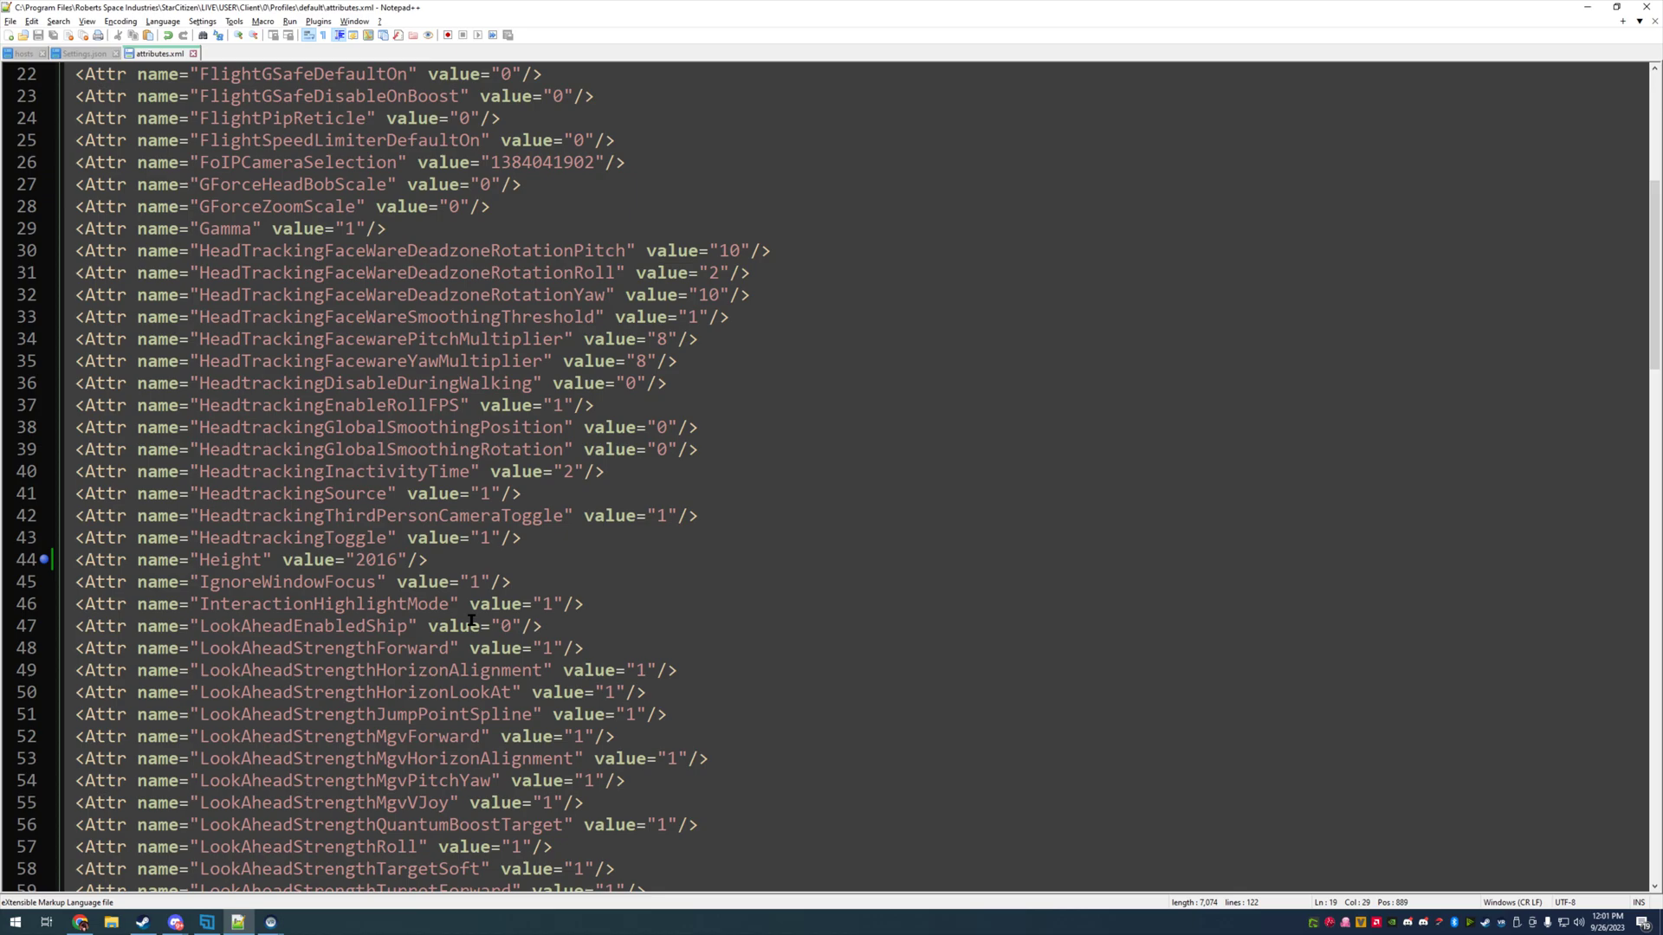
pyautogui.doubleClick(361, 560)
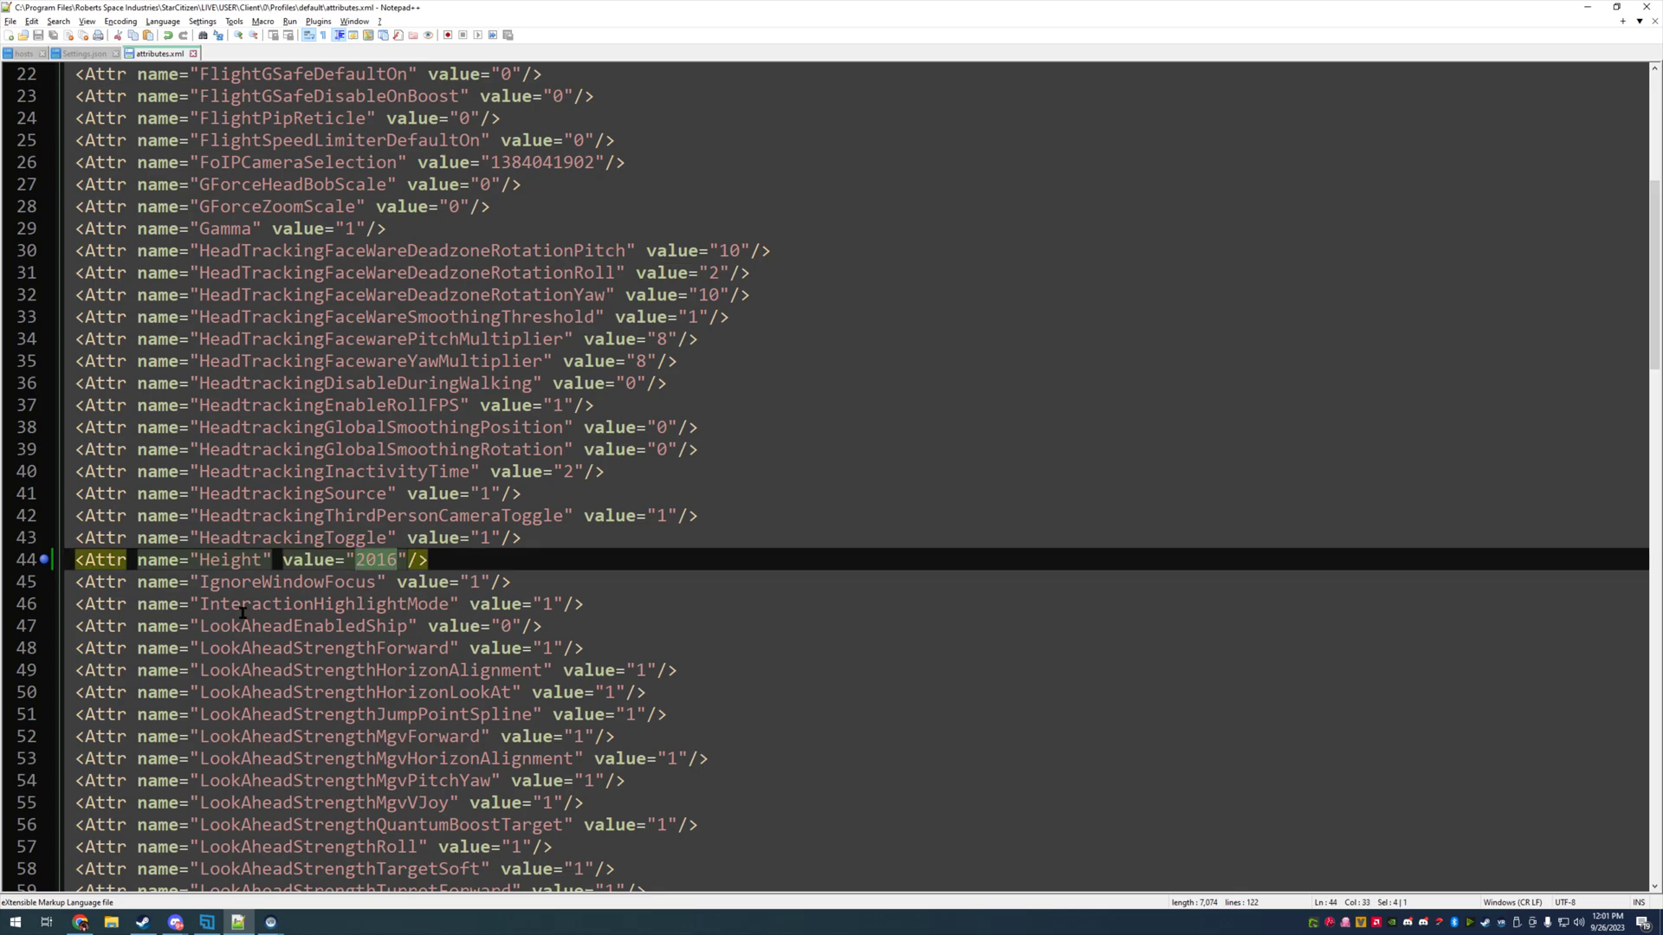
# Step: Inspect the Width and WindowMode attributes near the end of attributes.xml, and return to the FOV line
pyautogui.scroll(-20, 368, 601)
pyautogui.scroll(2, 260, 605)
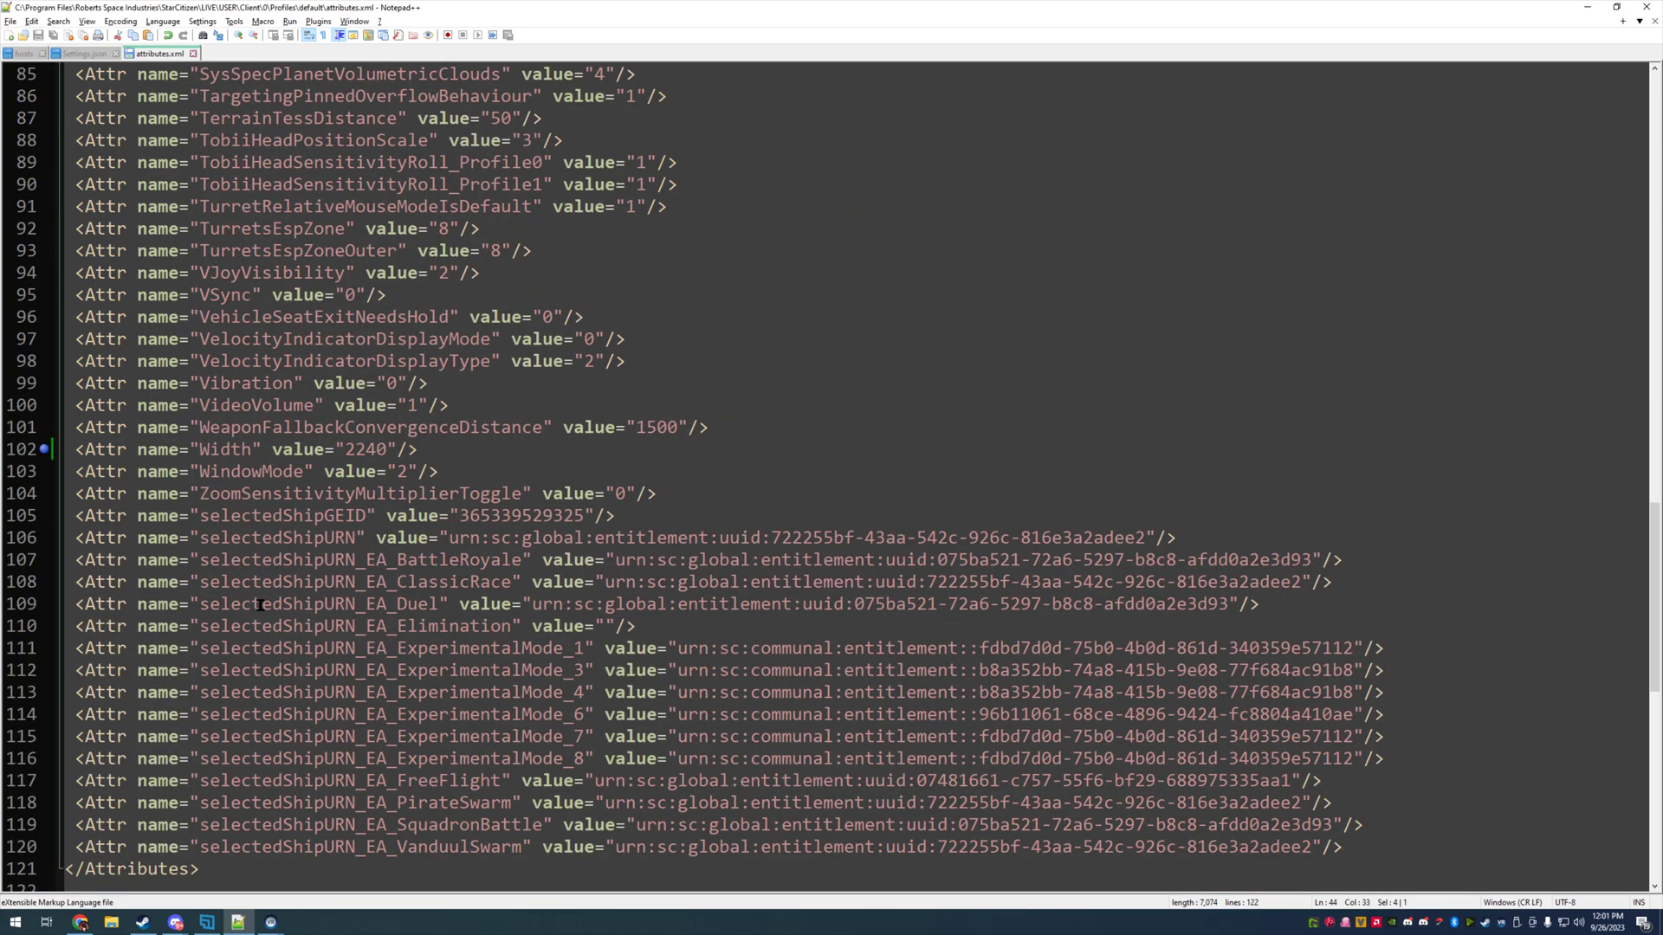
pyautogui.doubleClick(381, 451)
pyautogui.moveTo(407, 471); pyautogui.dragTo(72, 467)
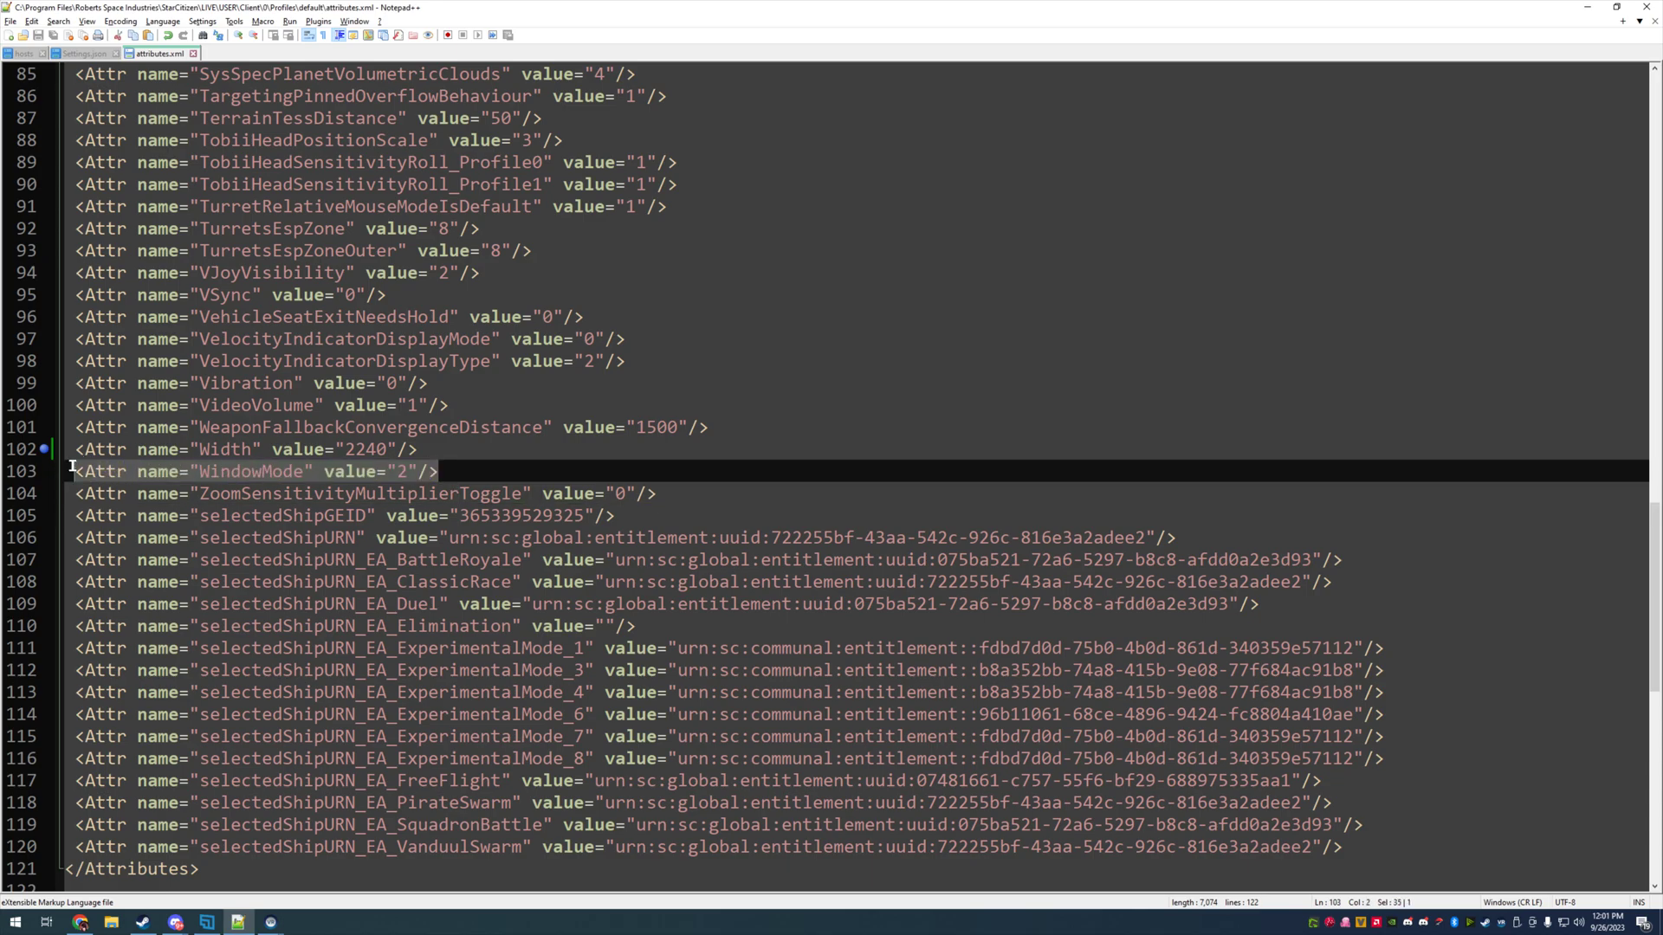
pyautogui.scroll(20, 440, 467)
pyautogui.click(440, 471)
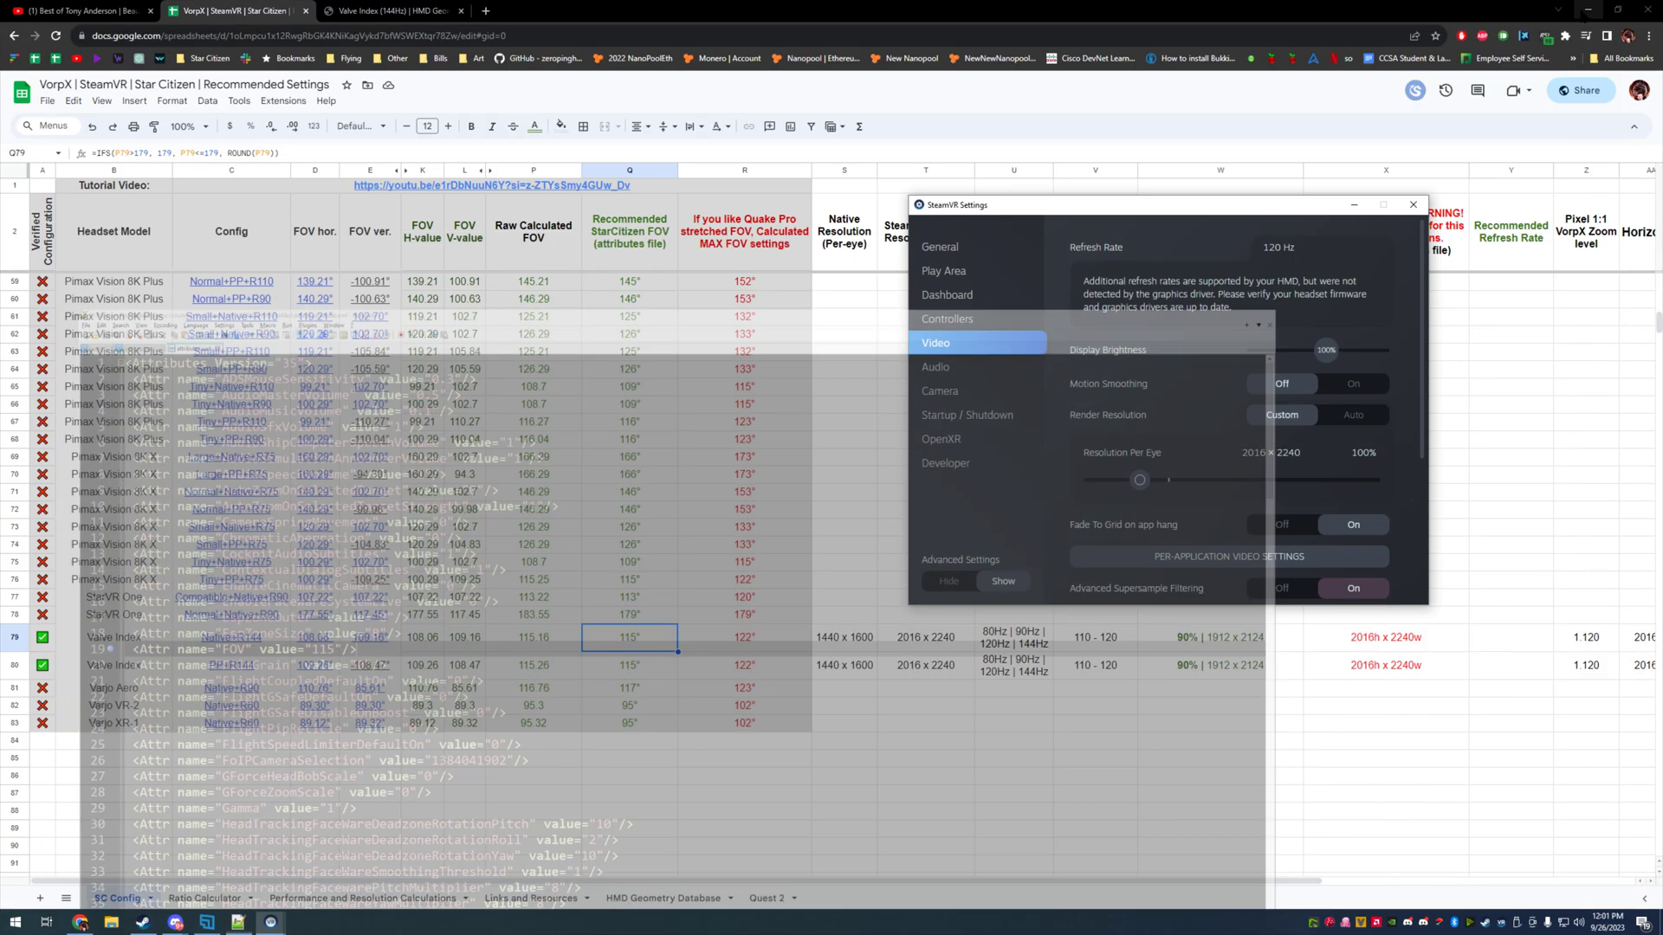
# Step: Minimise the text editor, SteamVR settings and browser windows, and start the vorpX desktop viewer from the desktop
pyautogui.click(1586, 7)
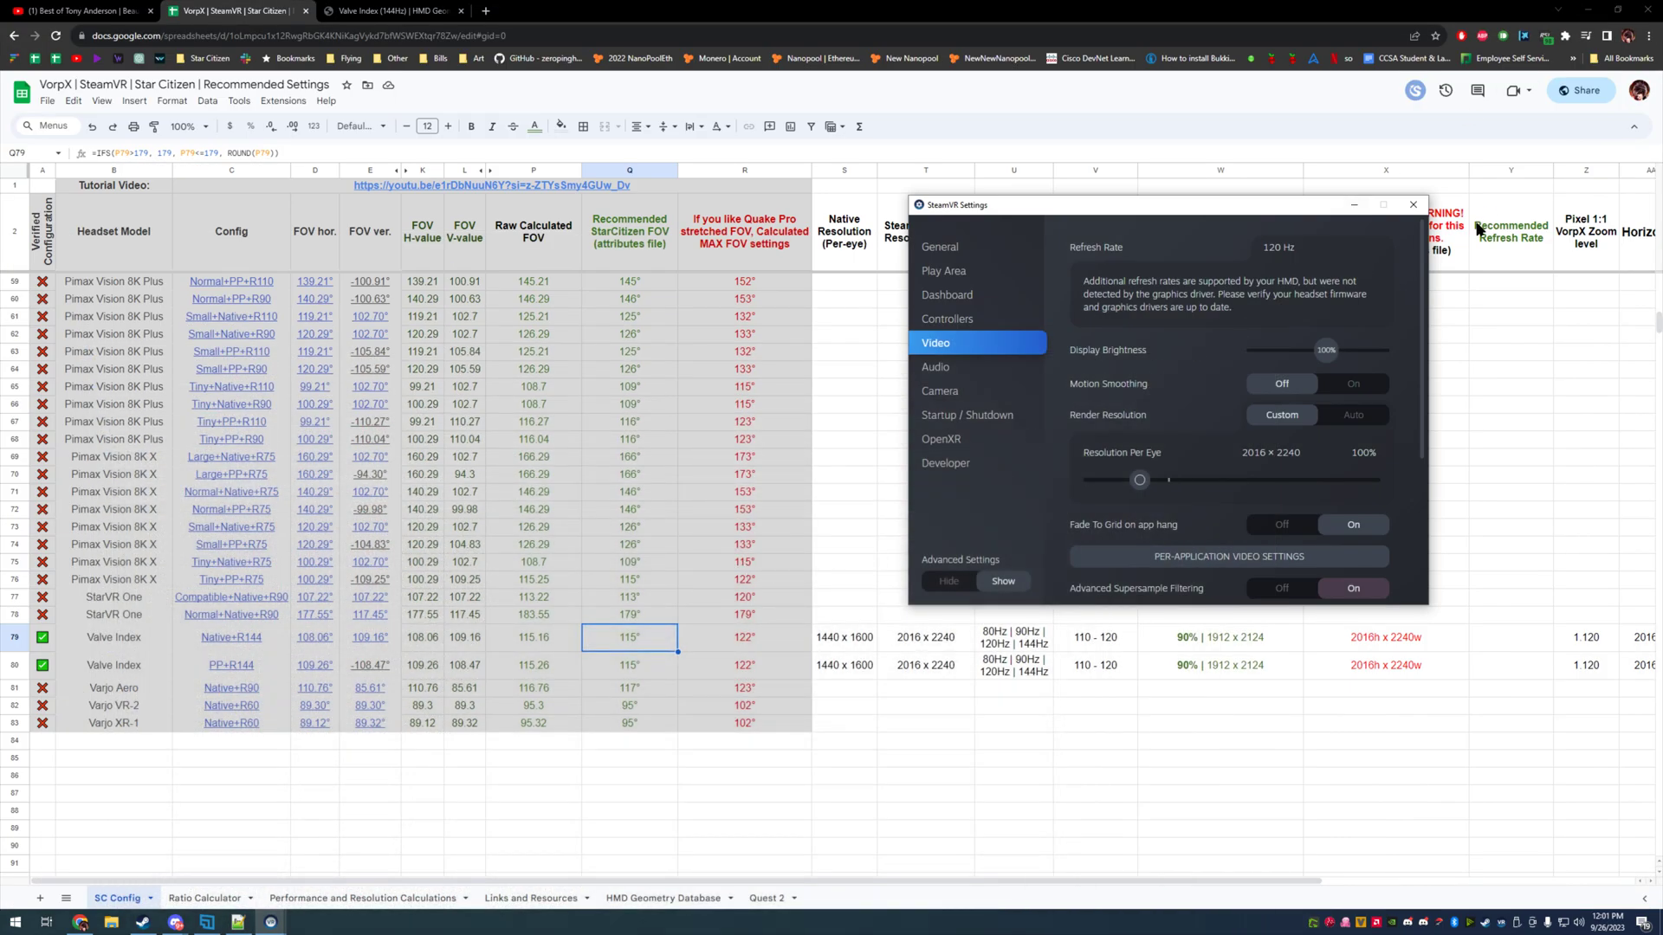
pyautogui.click(1355, 208)
pyautogui.click(1588, 10)
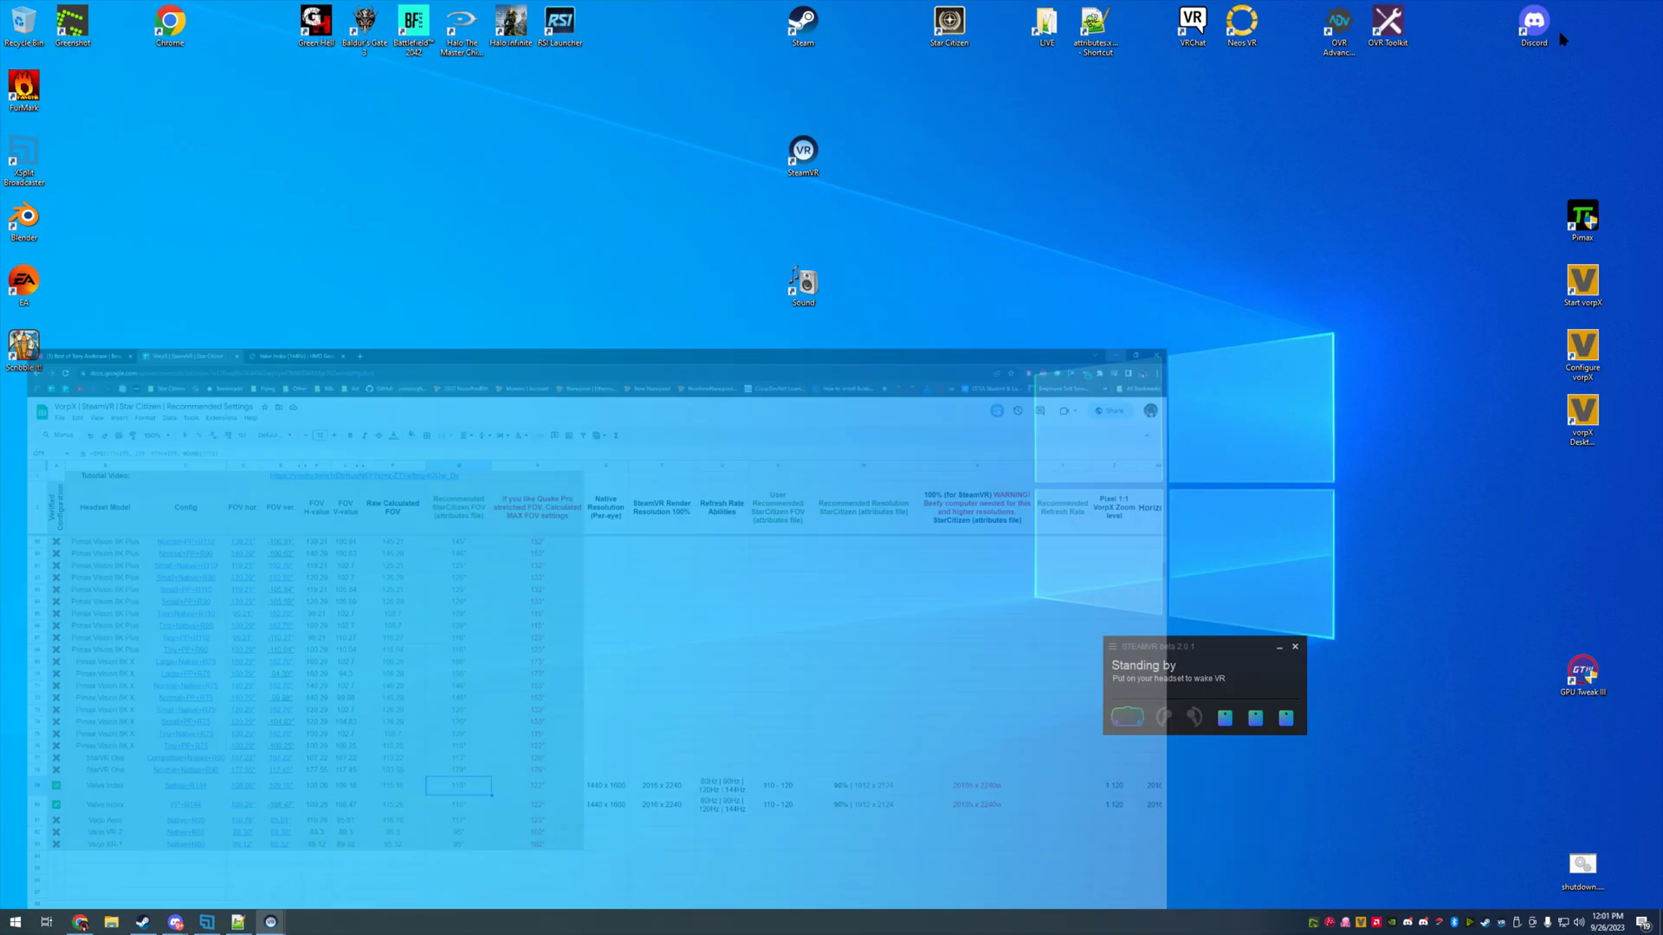
pyautogui.doubleClick(1588, 403)
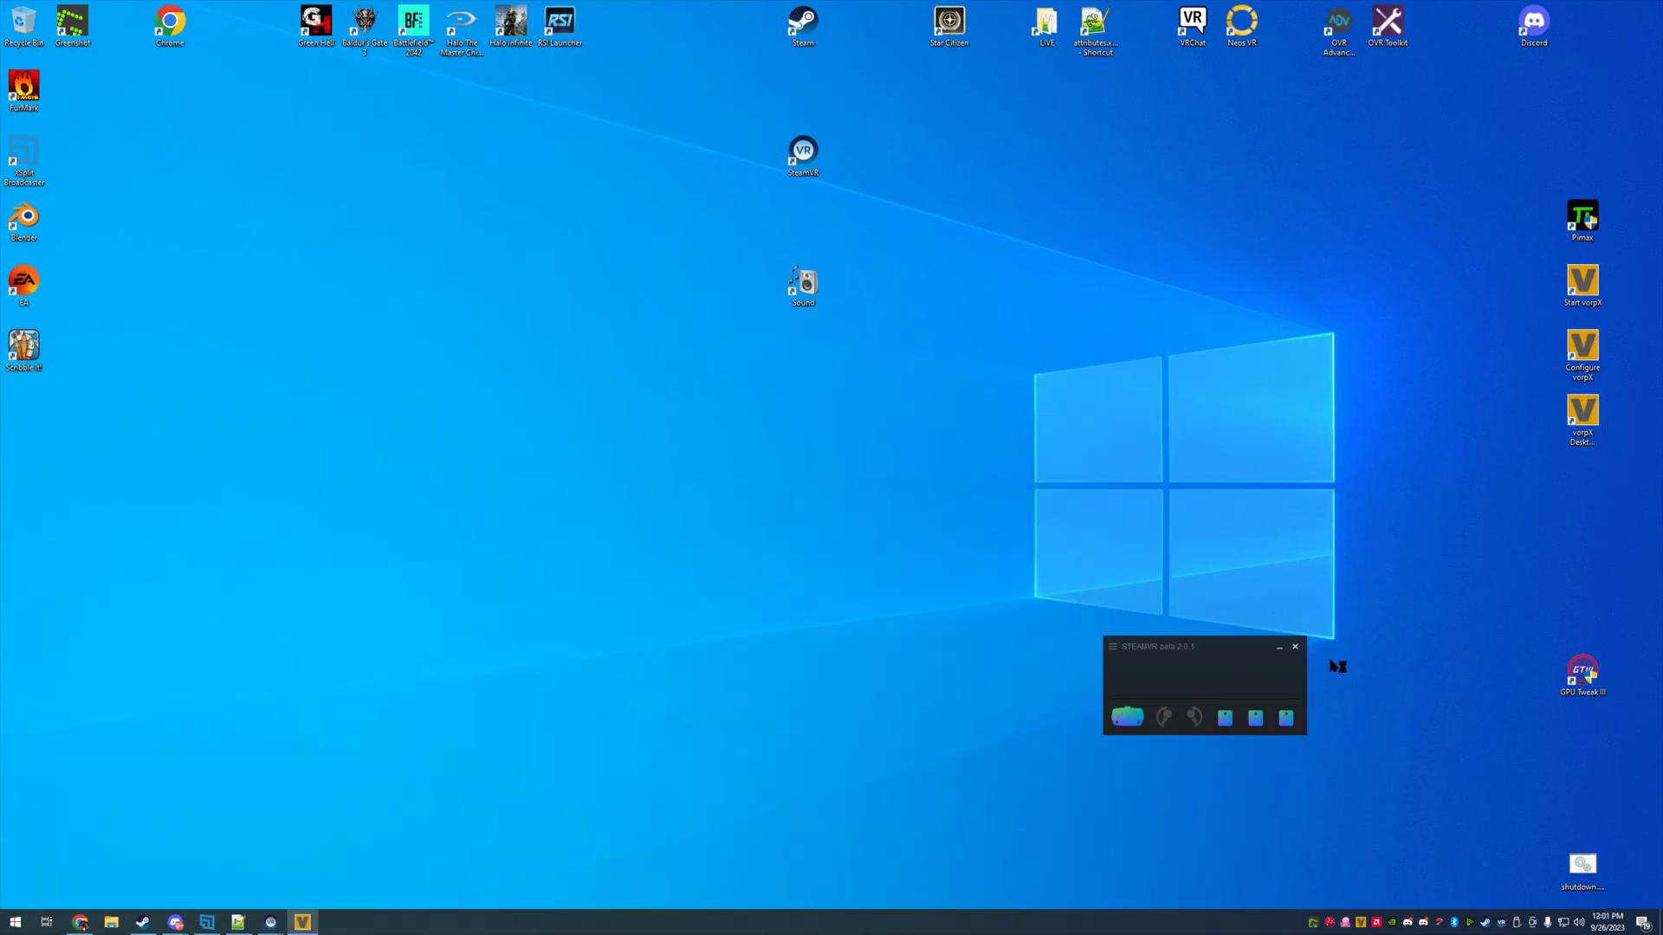
# Step: Open the RSI Launcher and launch the LIVE version of Star Citizen
pyautogui.doubleClick(559, 33)
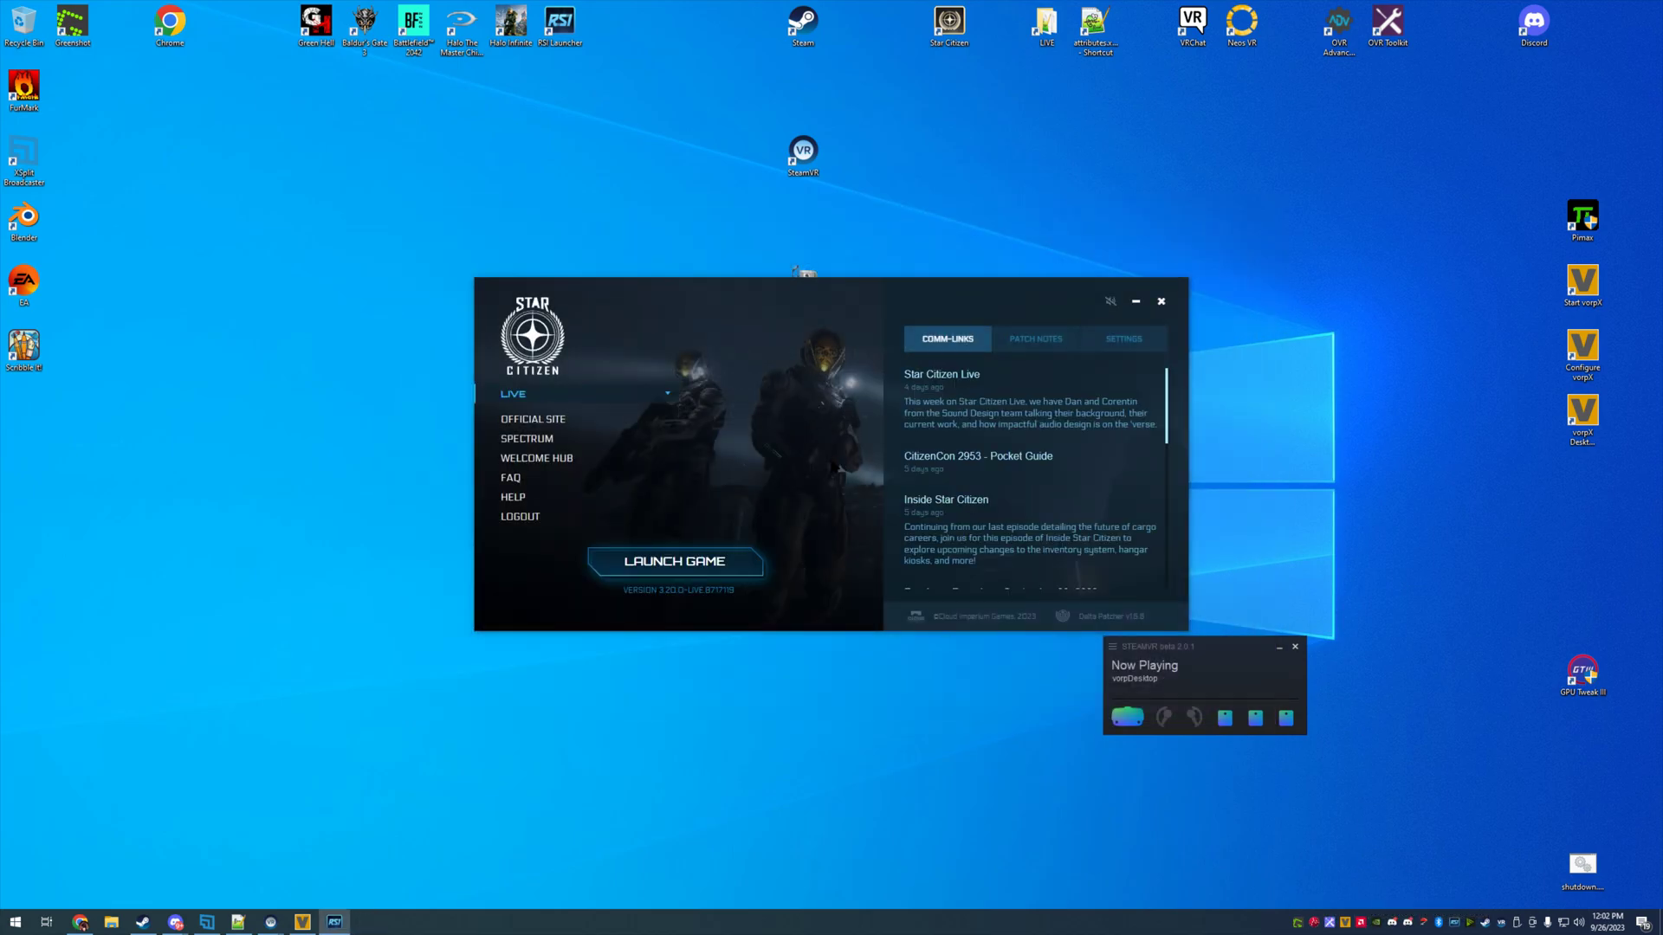
pyautogui.rightClick(1332, 918)
pyautogui.click(1284, 919)
pyautogui.click(689, 563)
pyautogui.click(936, 597)
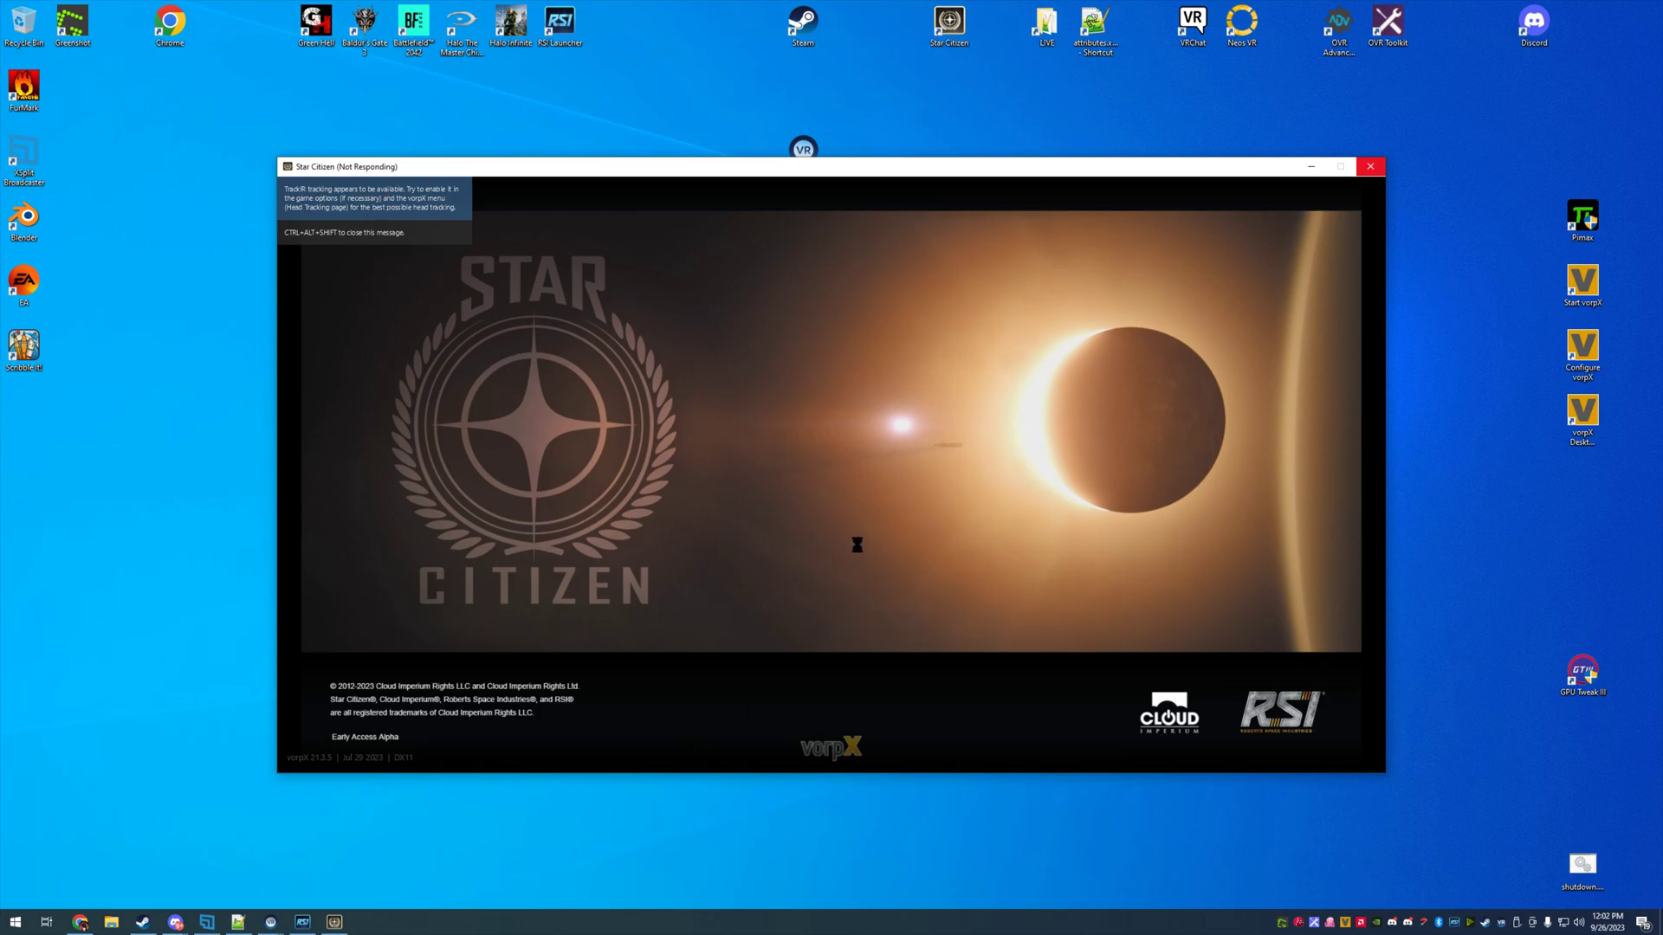
# Step: Start the vorpX configuration app while the game loads, and enter the Persistent Universe module in Star Citizen
pyautogui.doubleClick(1598, 380)
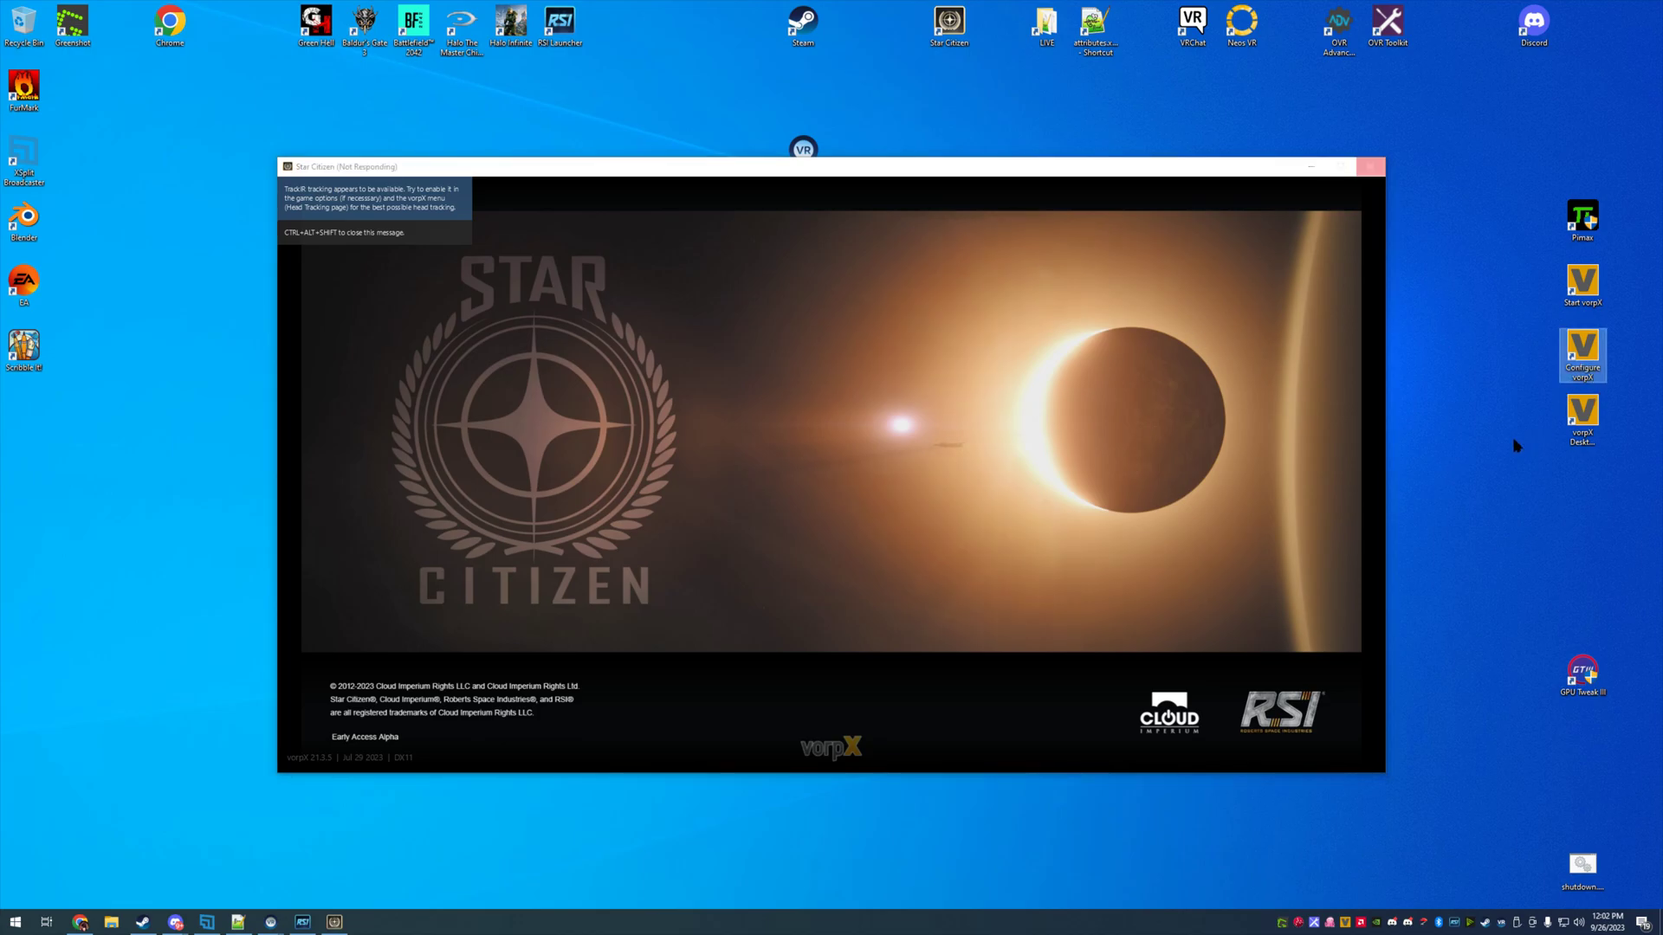
pyautogui.click(673, 418)
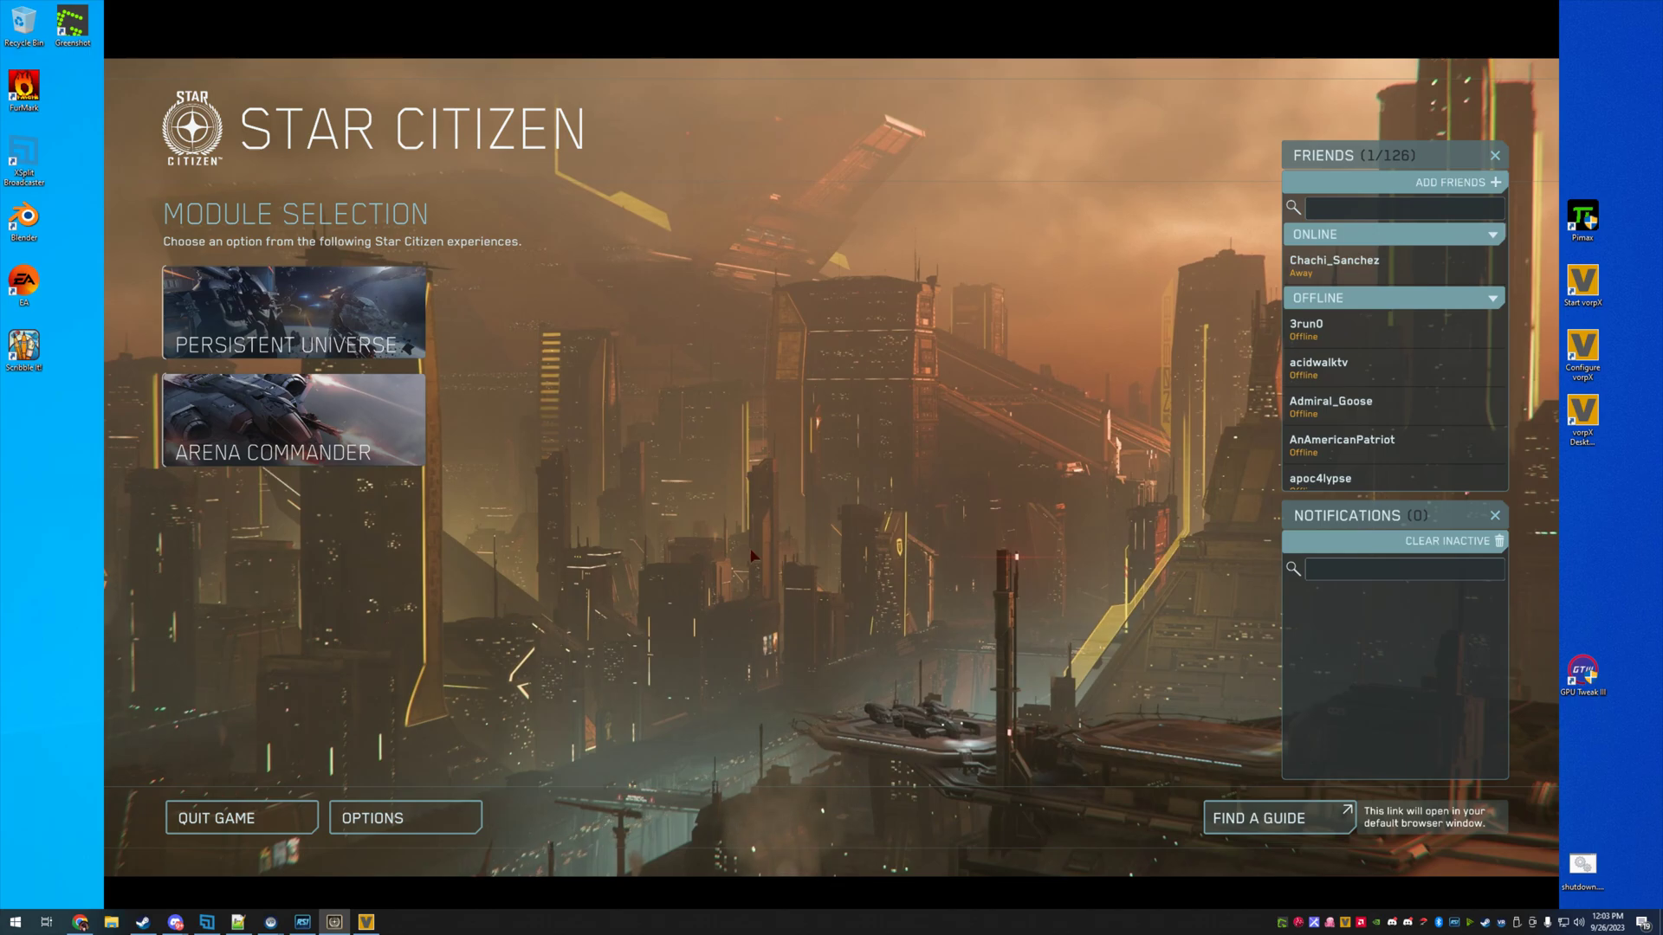
pyautogui.click(341, 310)
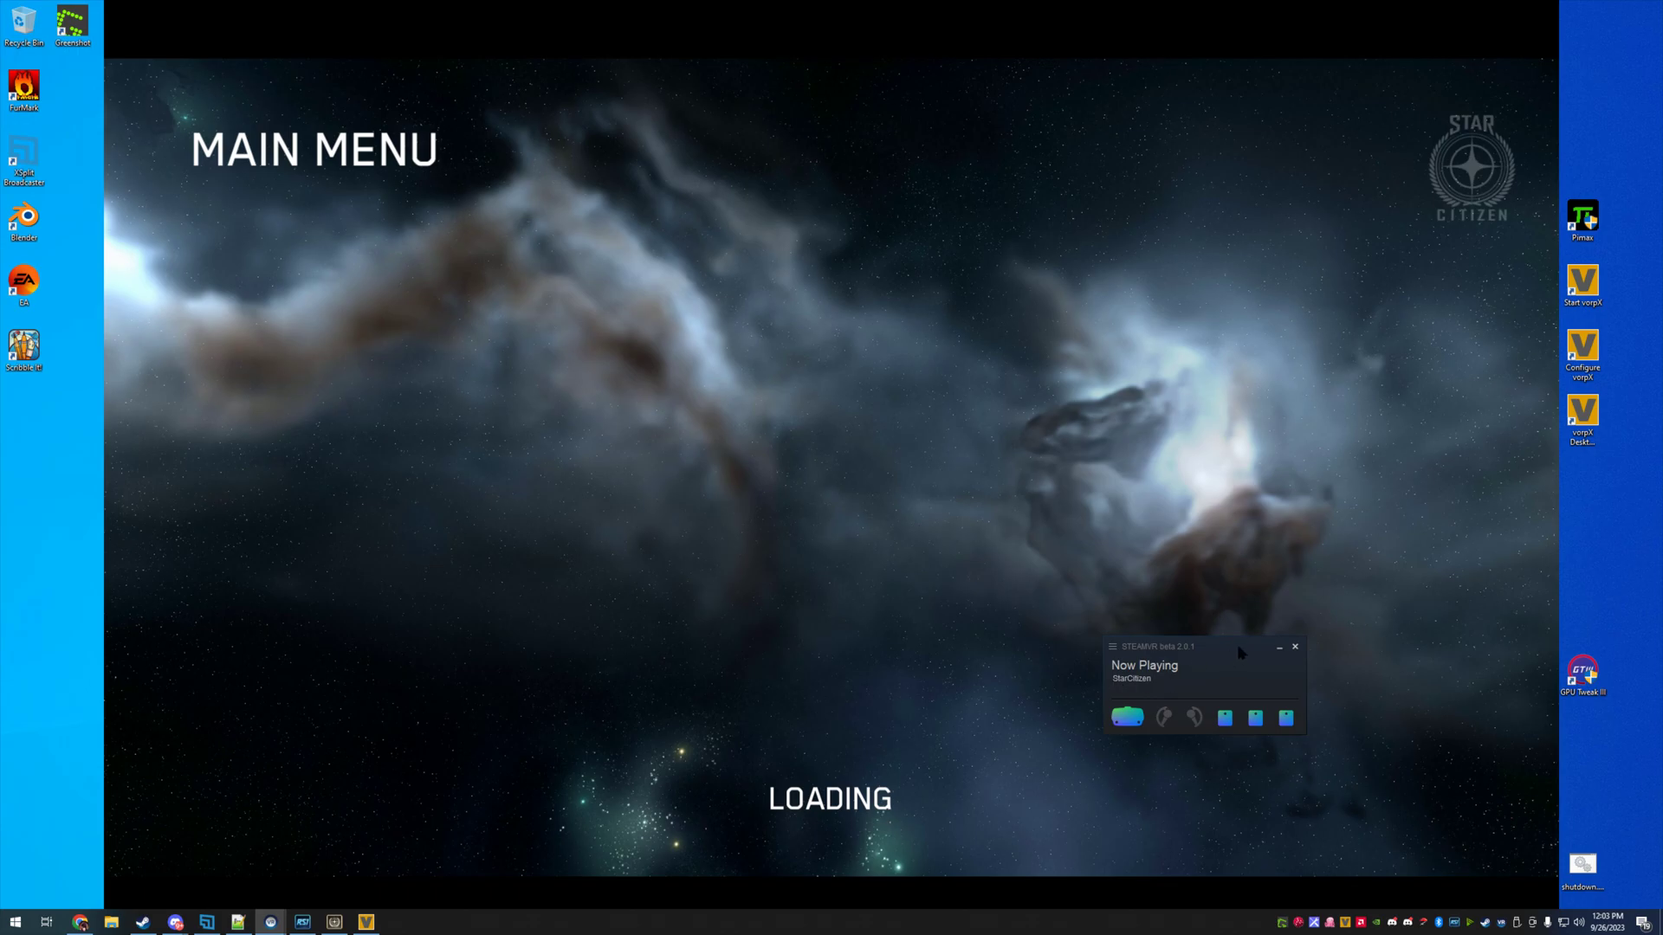
# Step: Reposition the SteamVR status window over the game's loading screen, bring the game into focus and minimise the status window
pyautogui.moveTo(1239, 651); pyautogui.dragTo(864, 770)
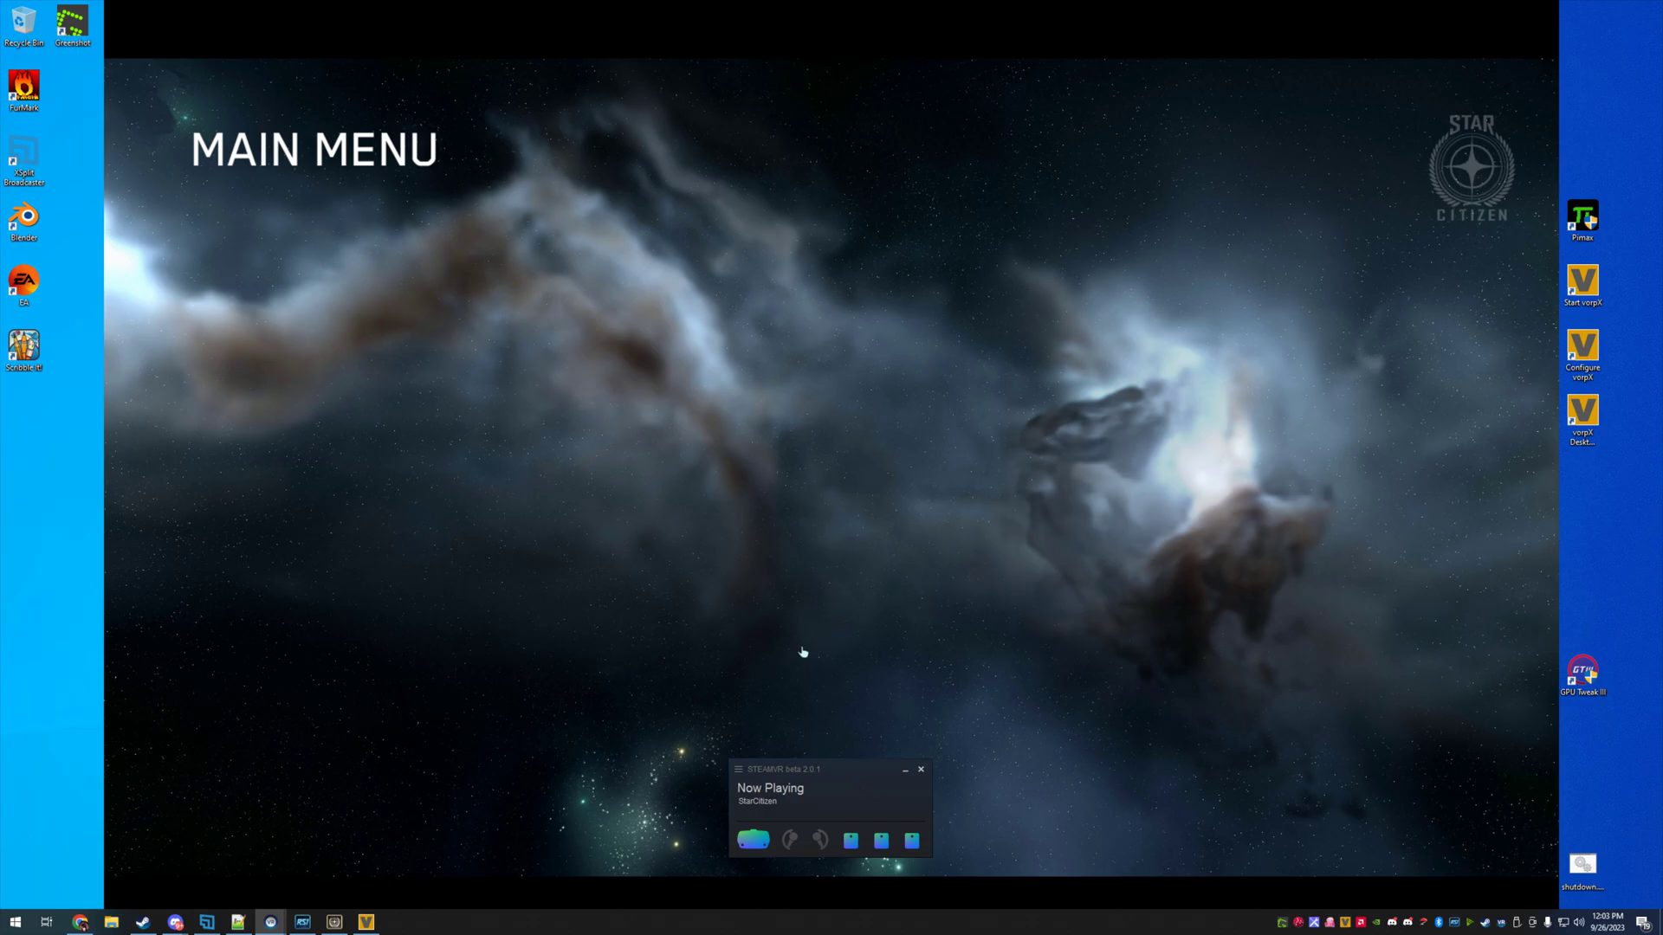
pyautogui.click(335, 922)
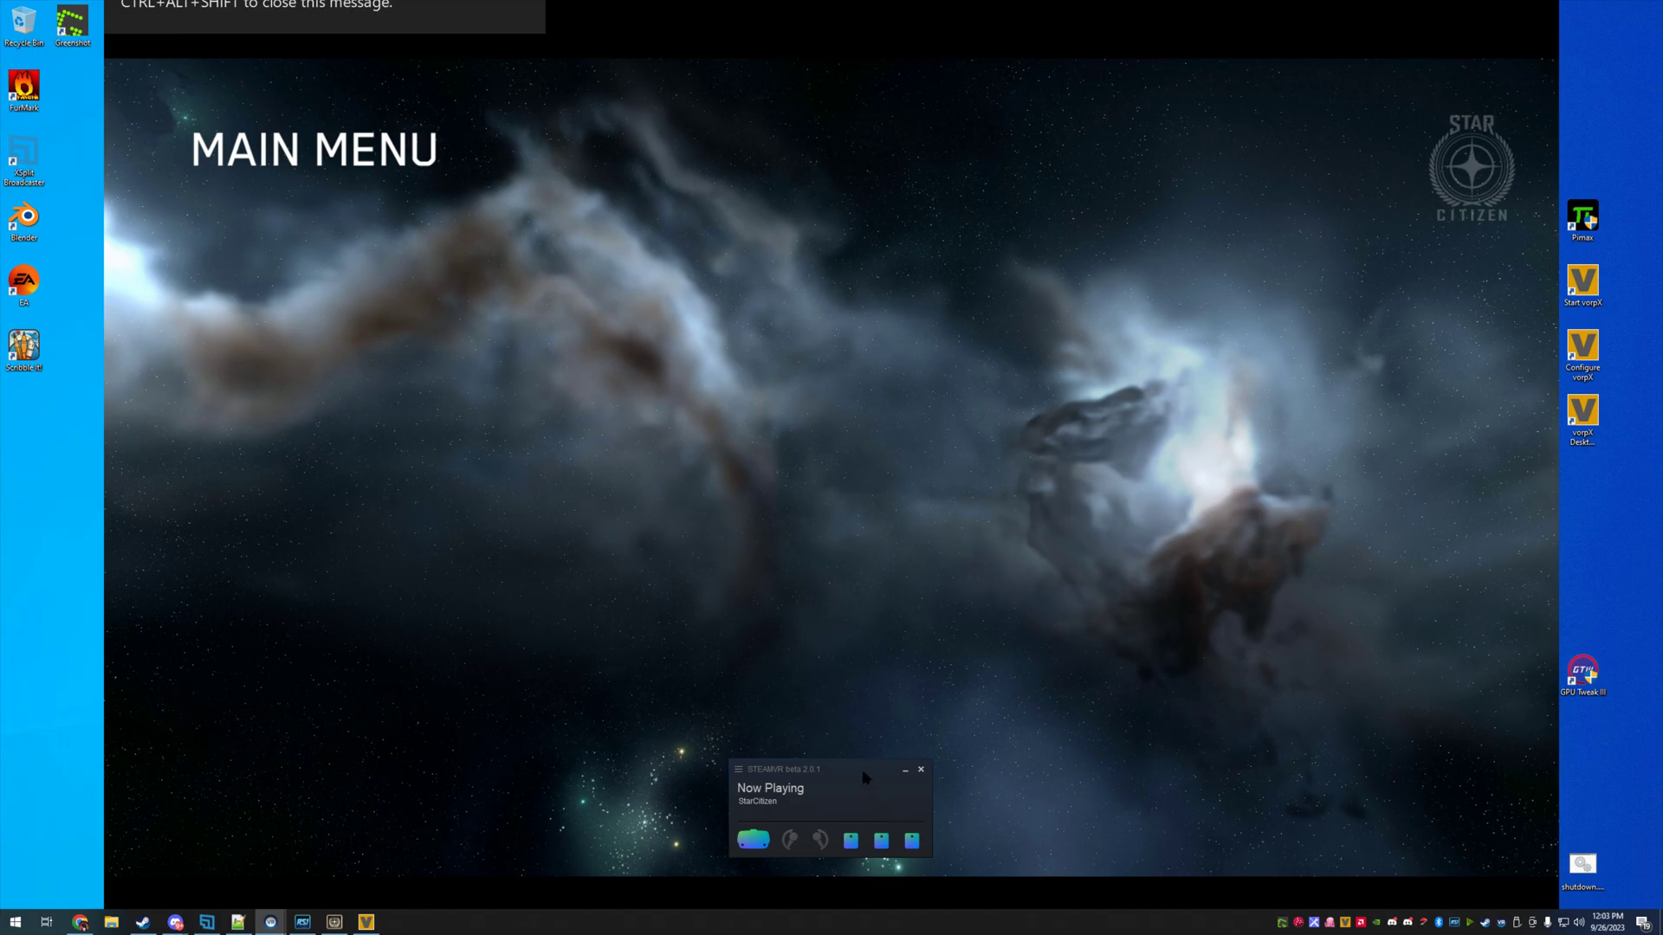
pyautogui.moveTo(864, 776); pyautogui.dragTo(899, 729)
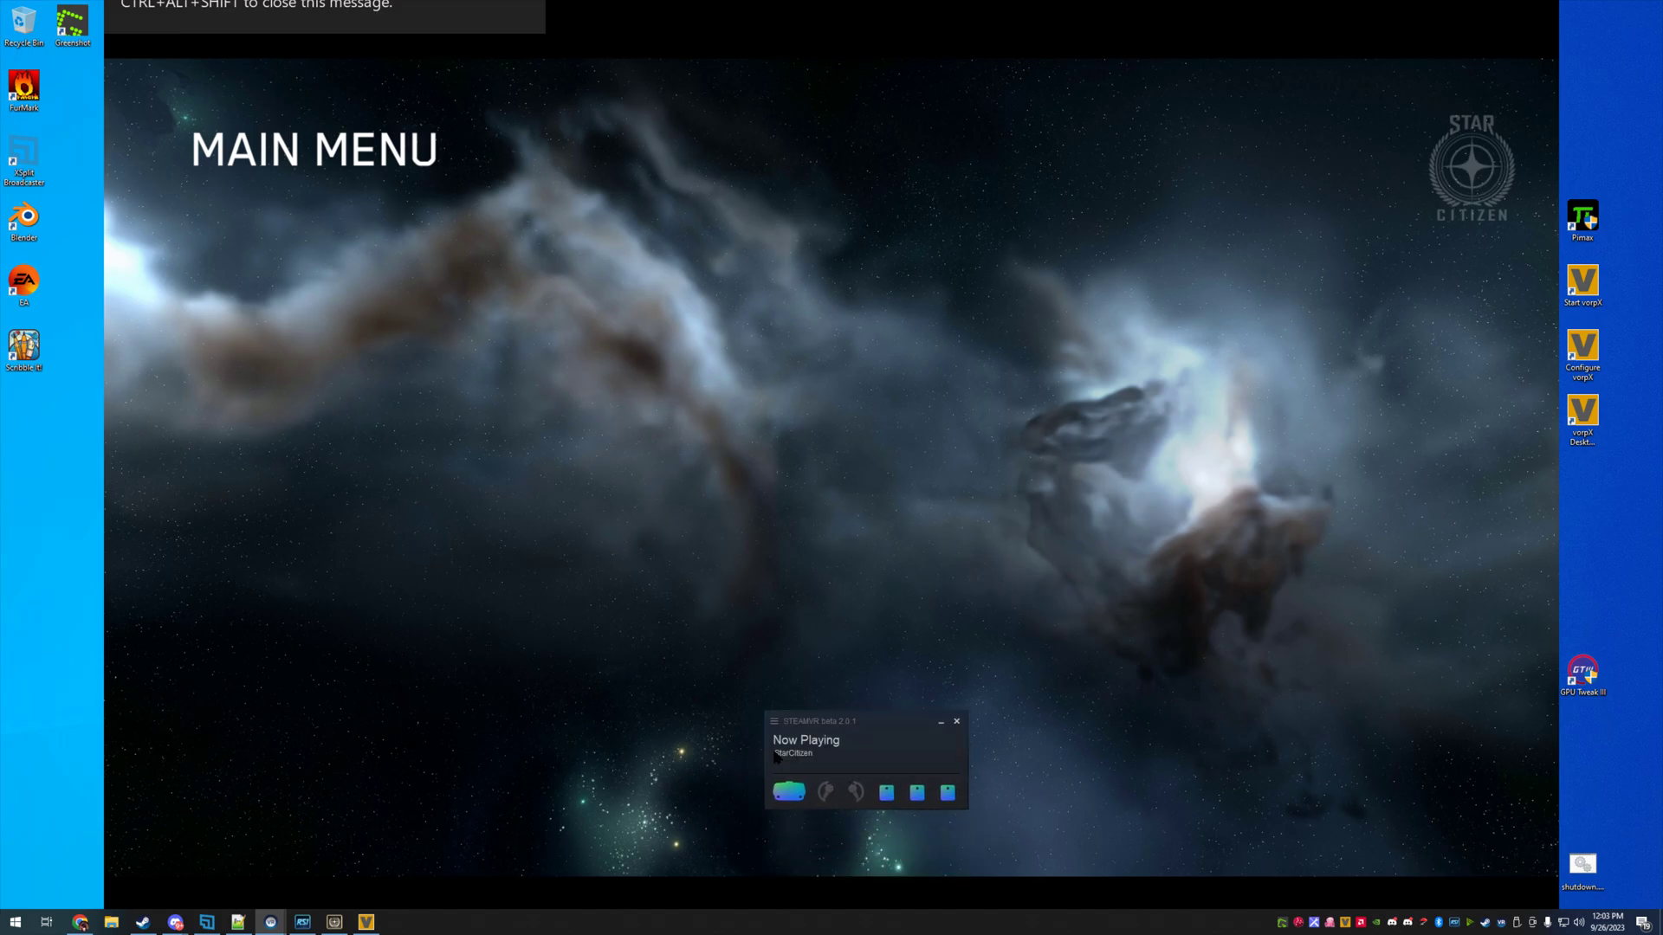
pyautogui.moveTo(849, 785)
pyautogui.click(942, 724)
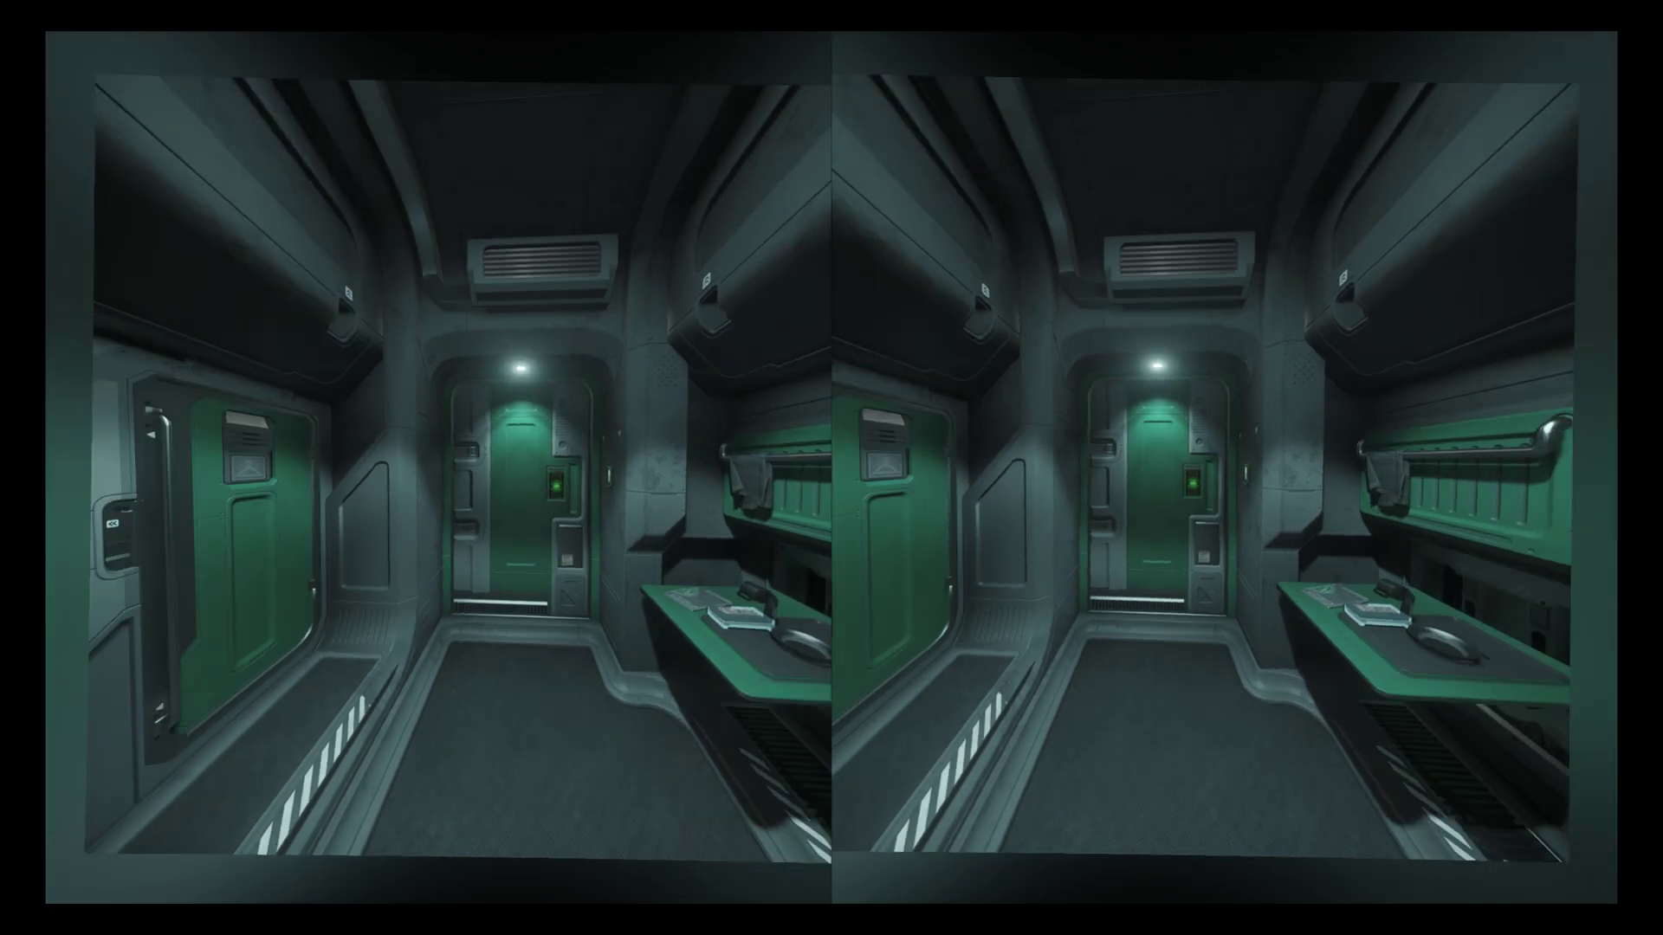
# Step: Bring up the vorpX in-game menu to view its main settings, and close it again
pyautogui.press('Delete')
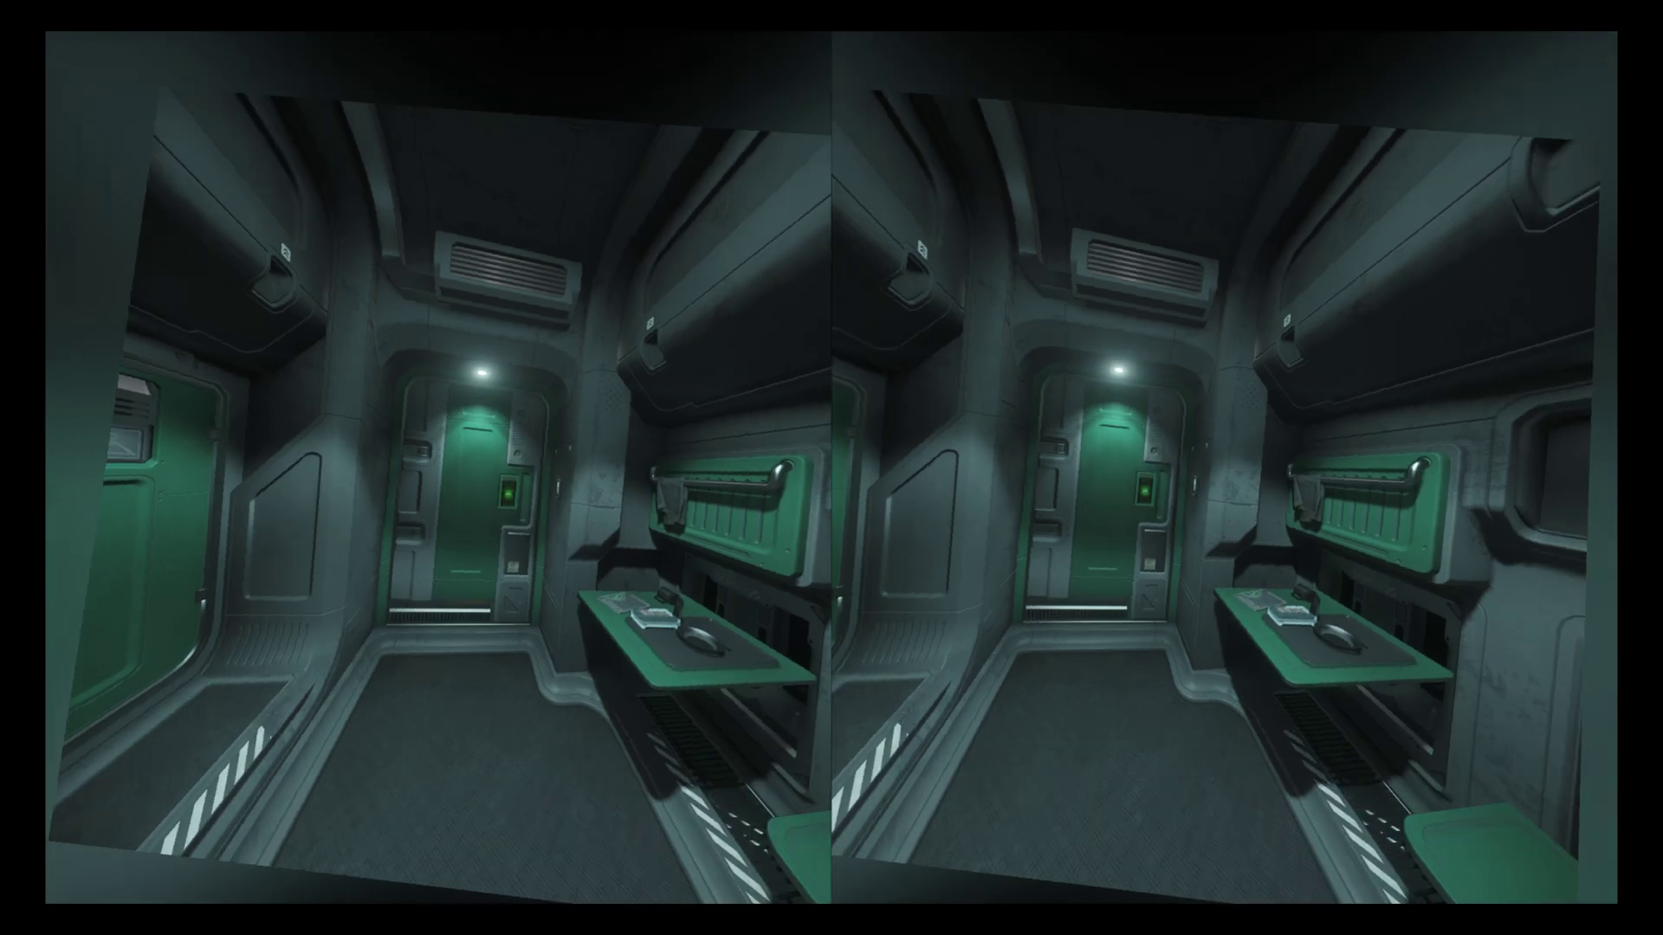
pyautogui.press('Delete')
pyautogui.press('Delete')
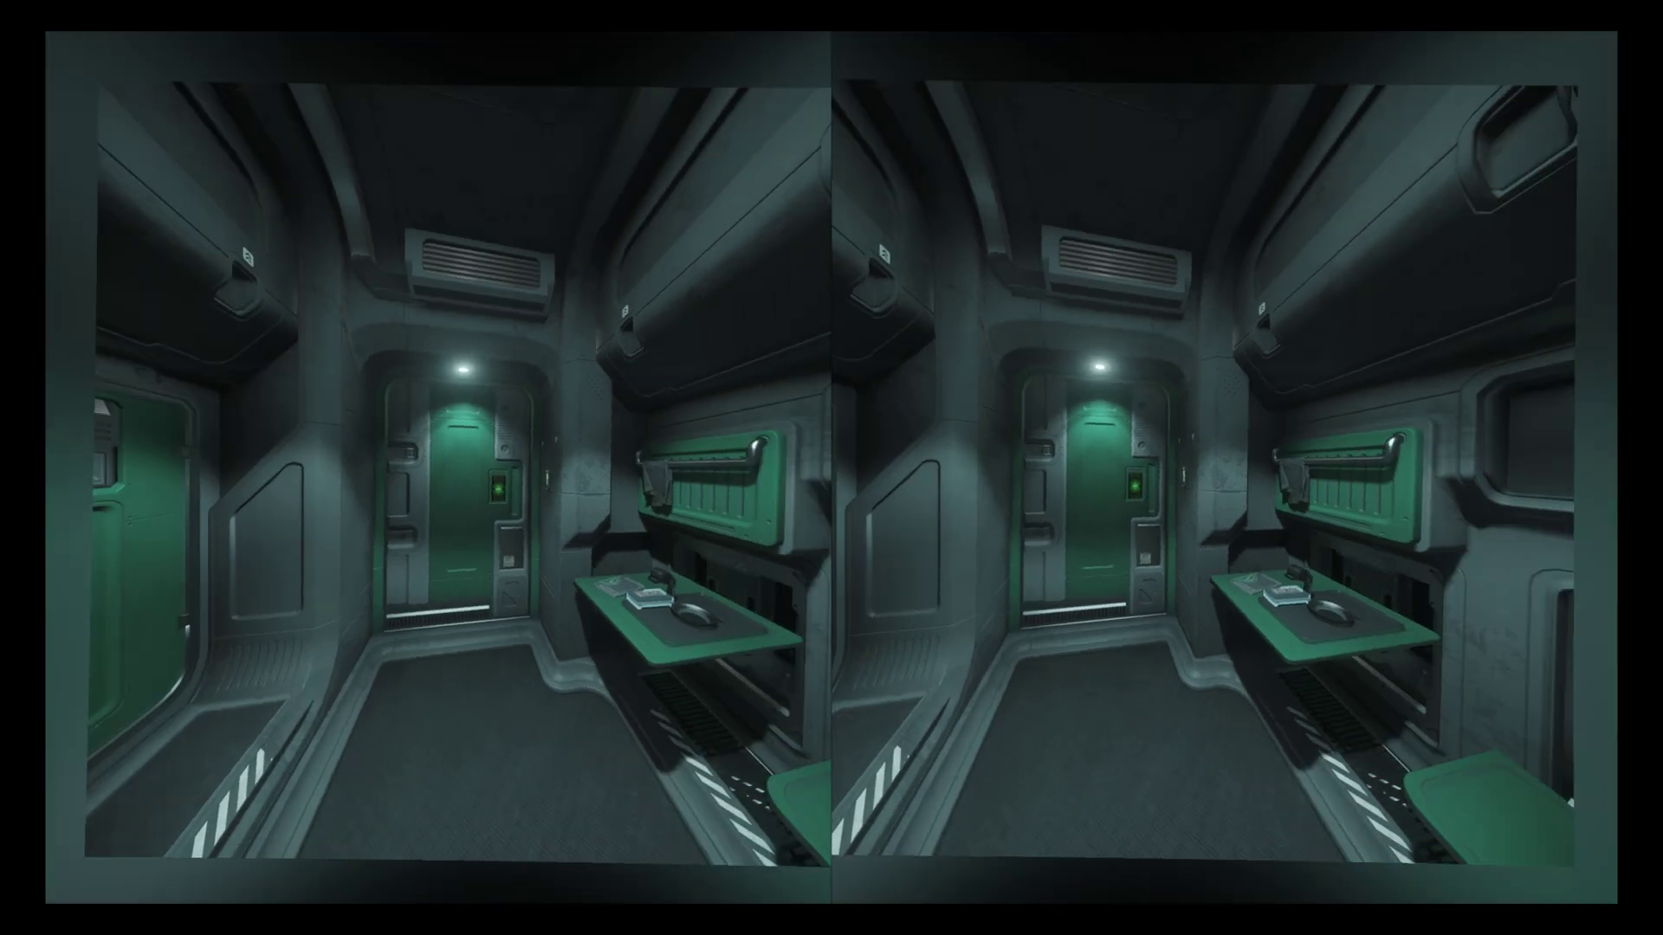
pyautogui.press('Delete')
pyautogui.press('Delete')
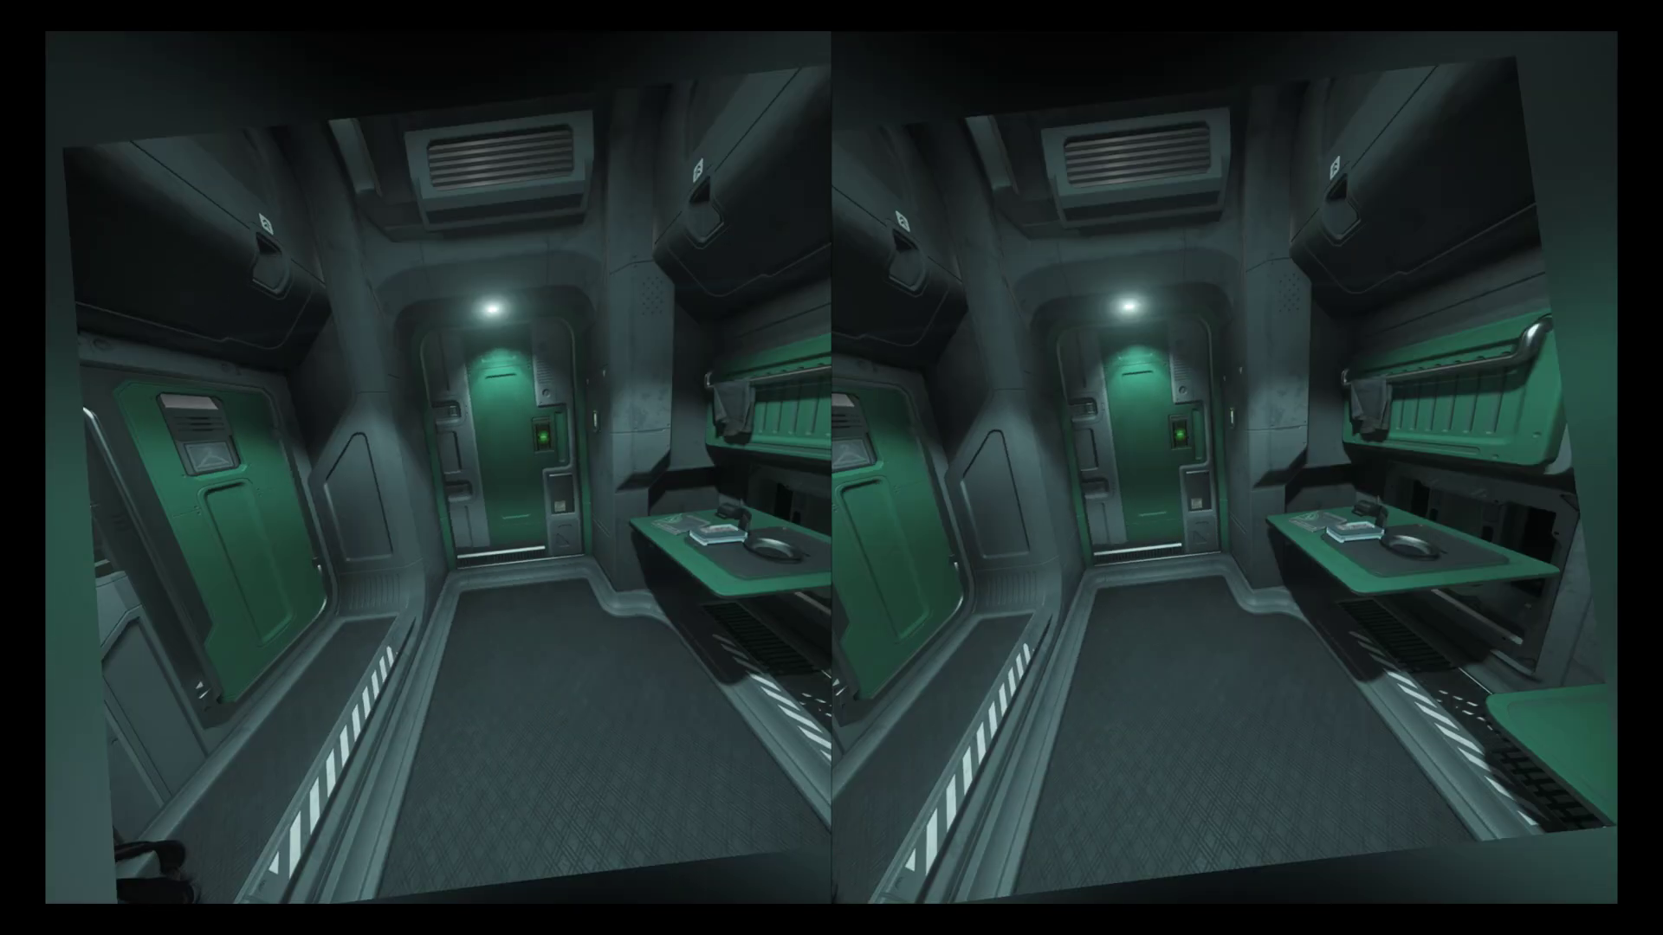
pyautogui.press('Delete')
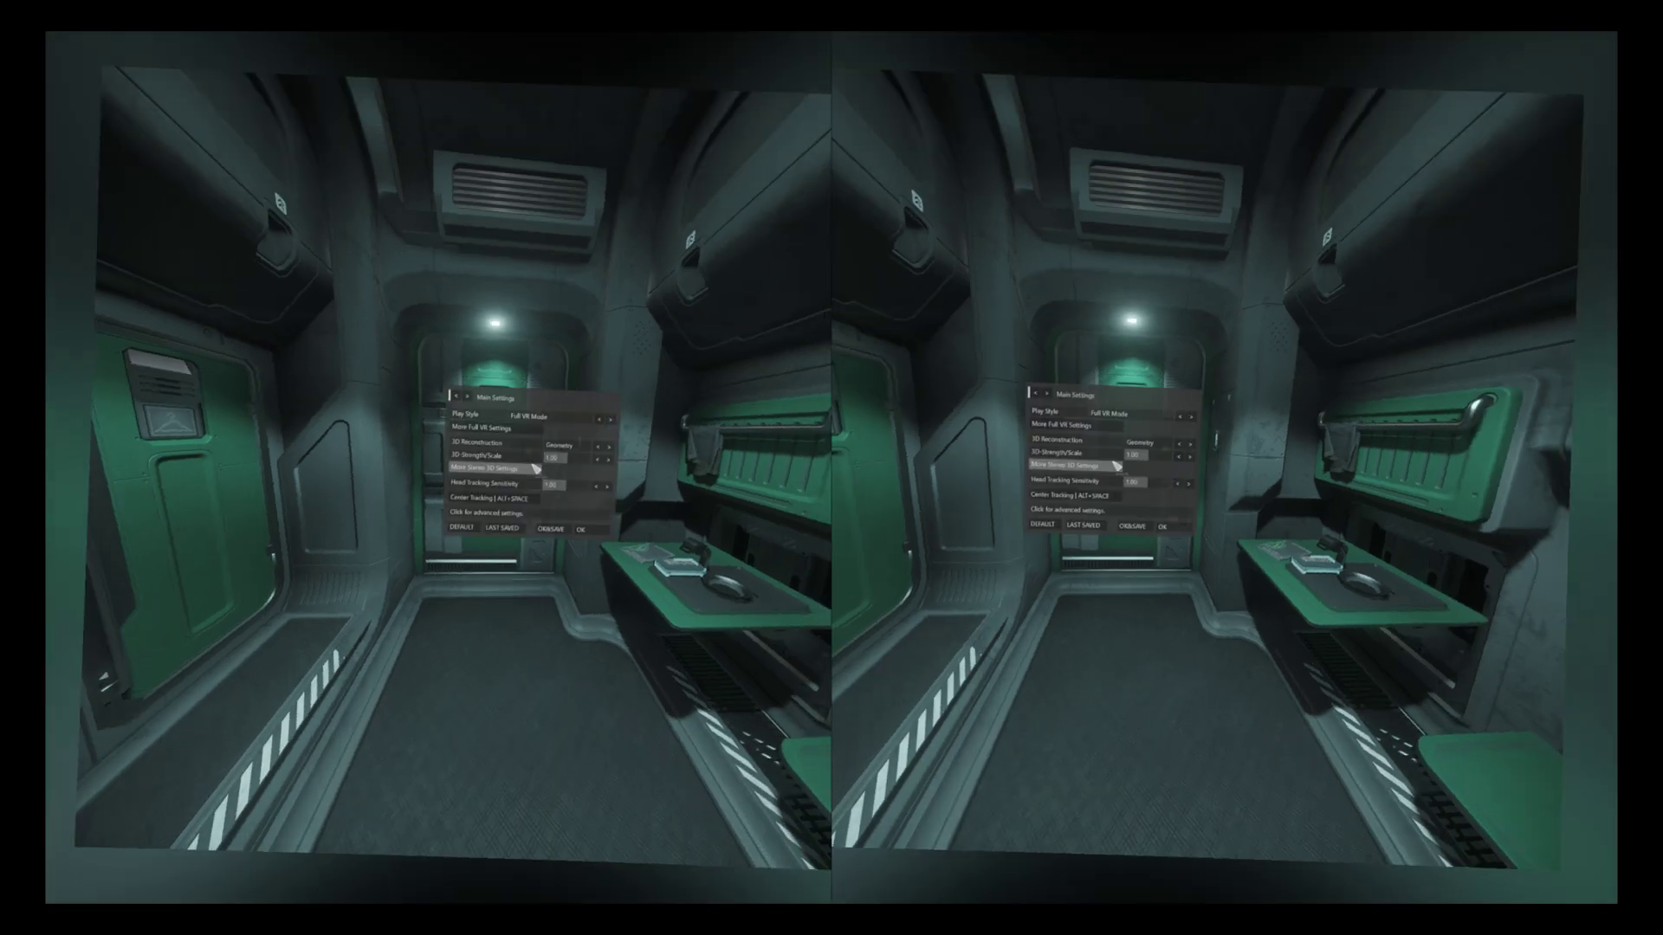
pyautogui.press('Delete')
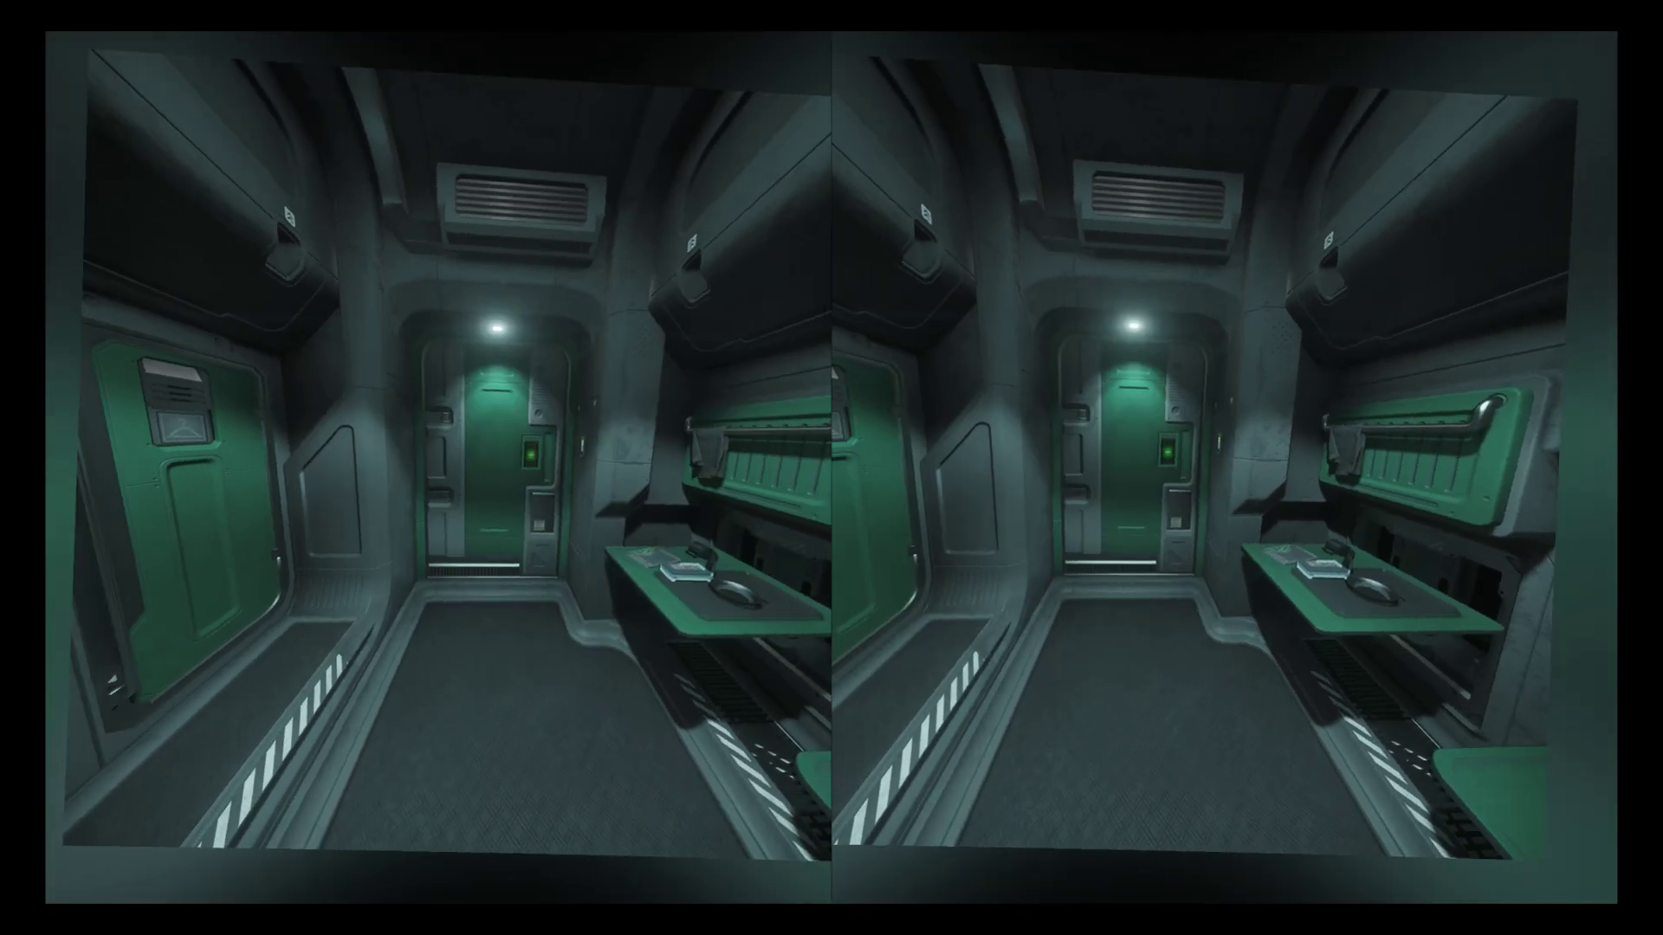
# Step: Bring up the vorpX in-game menu, expand the additional Full VR settings to review them, and close the menu
pyautogui.press('Delete')
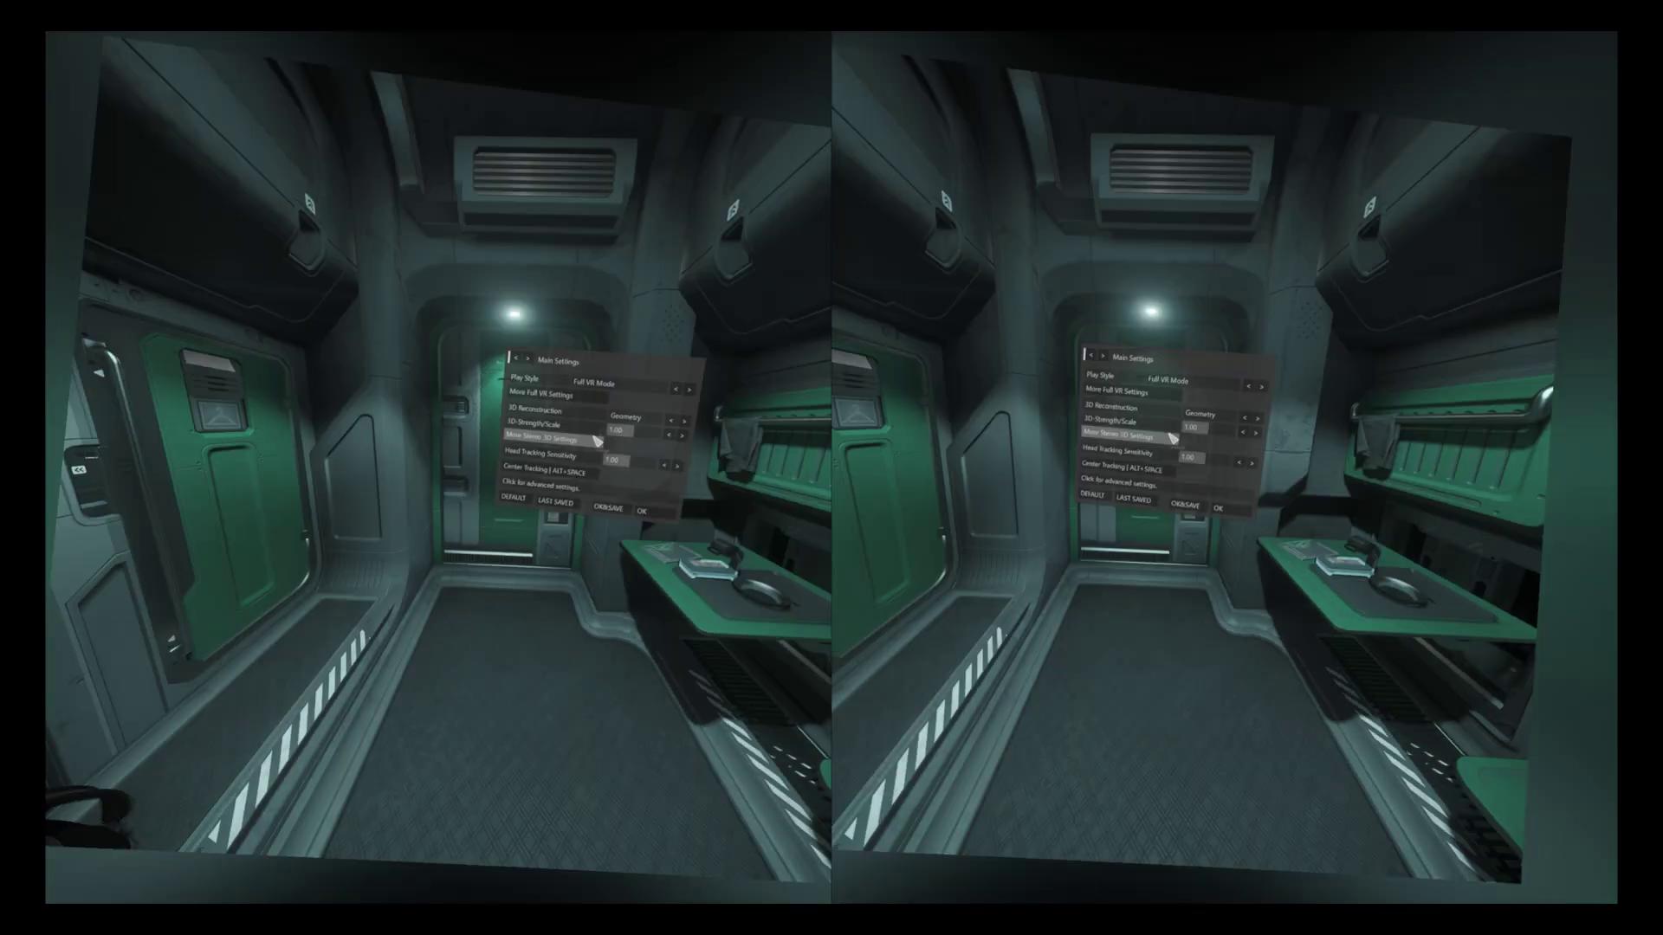
pyautogui.press('Delete')
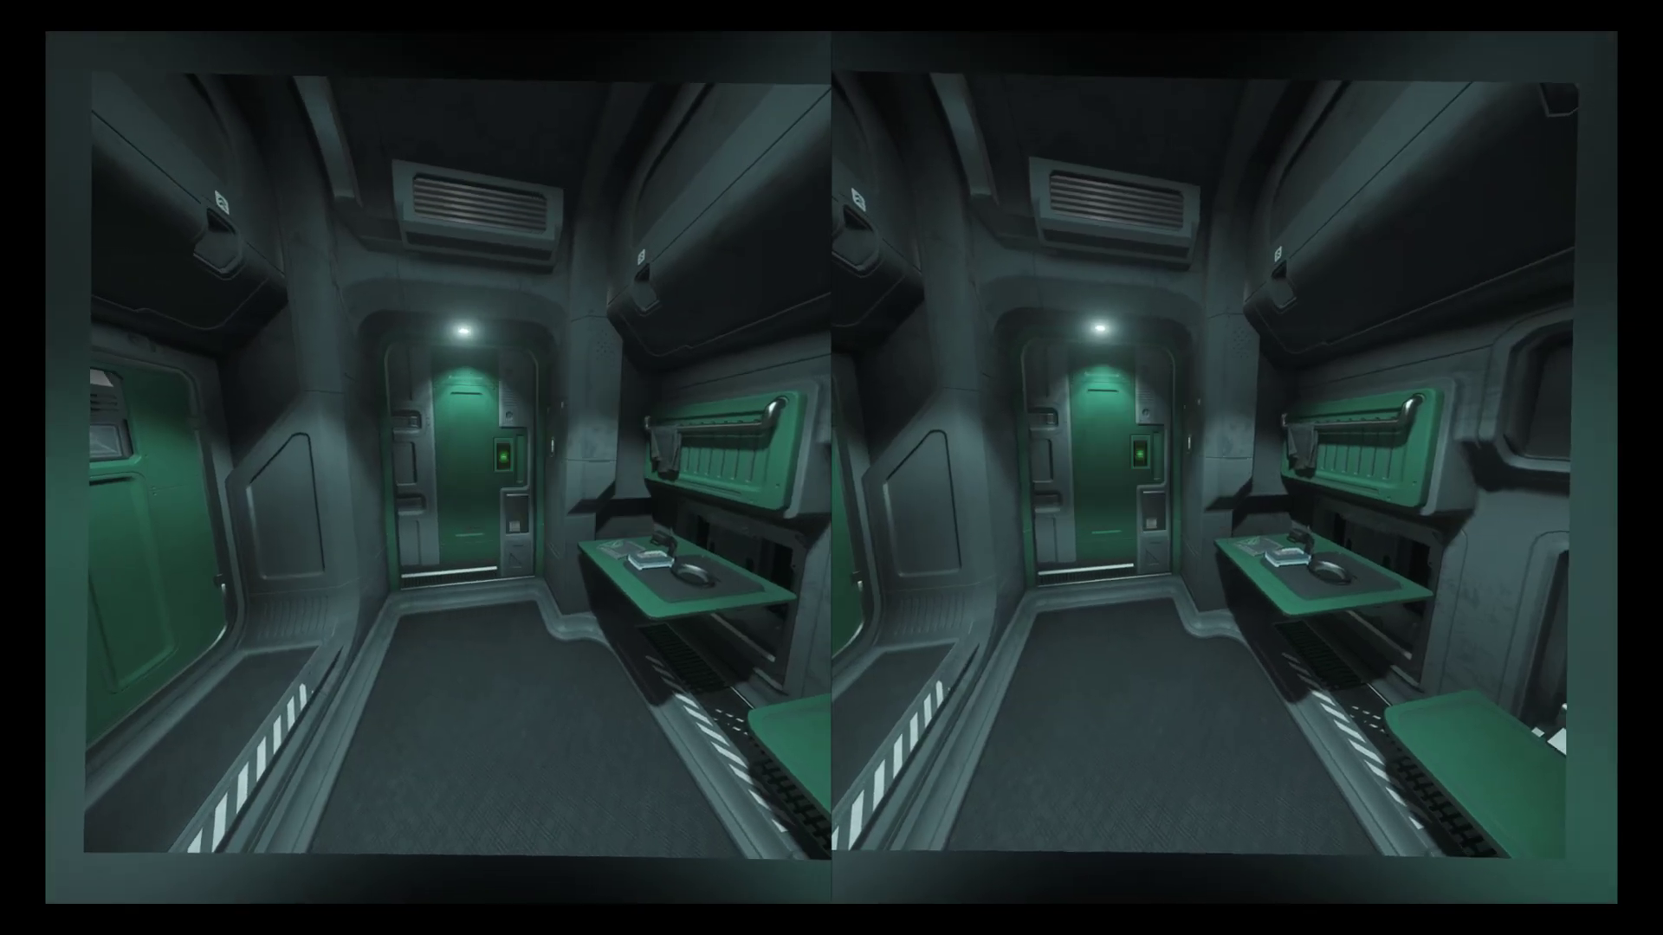
pyautogui.press('Delete')
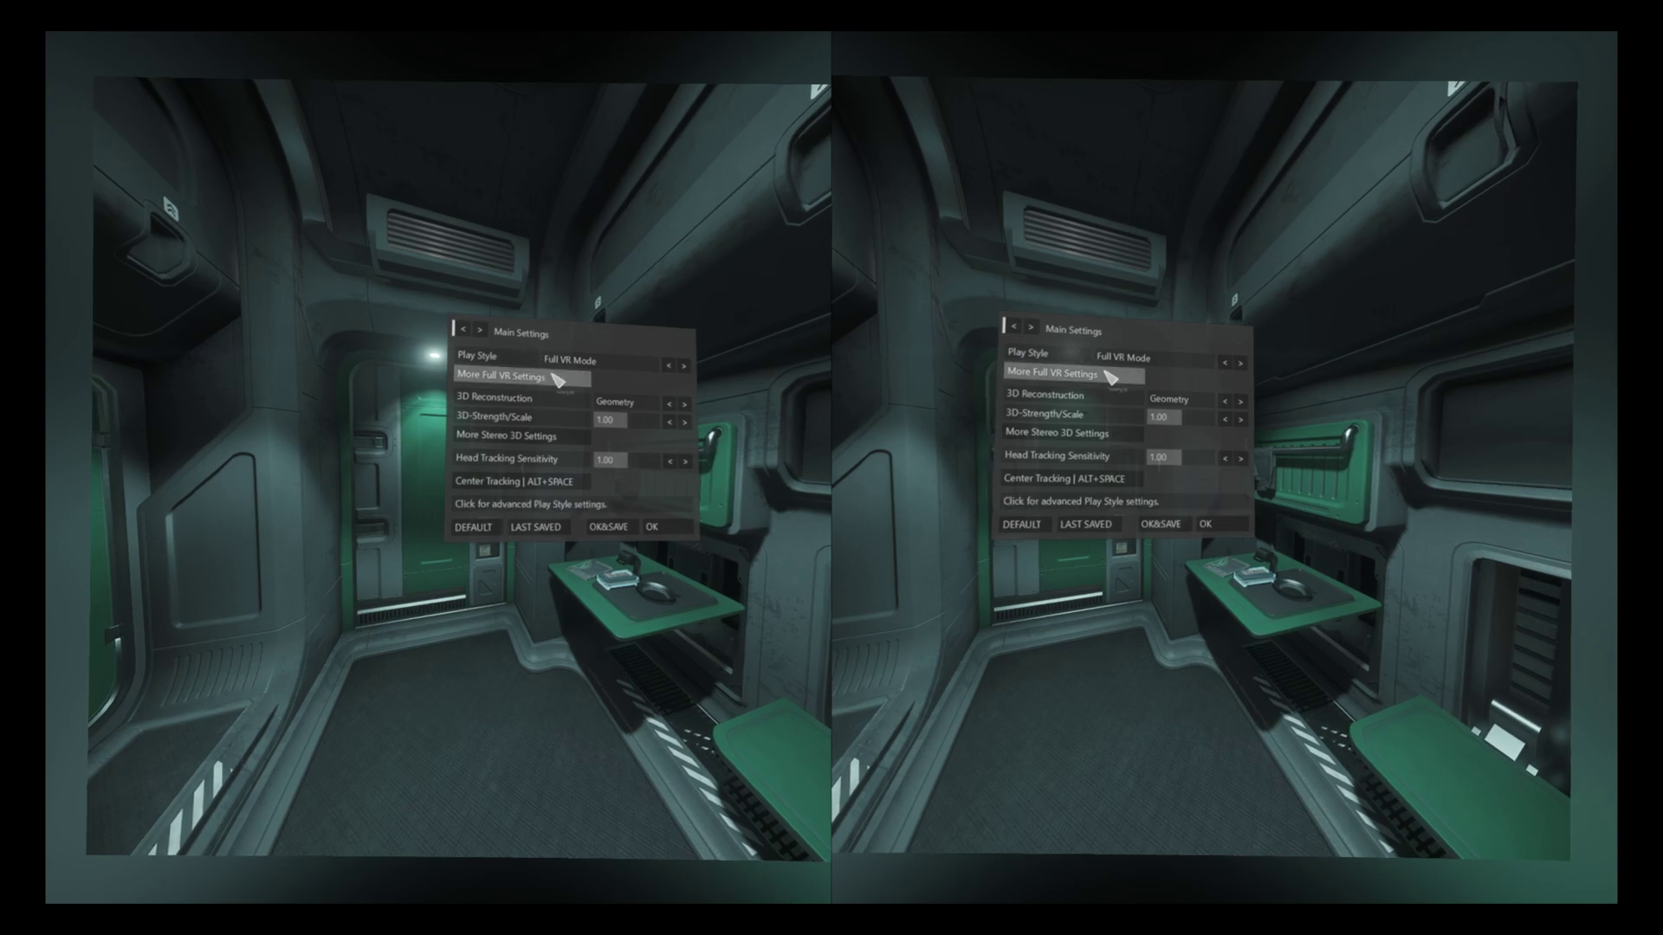
pyautogui.click(548, 372)
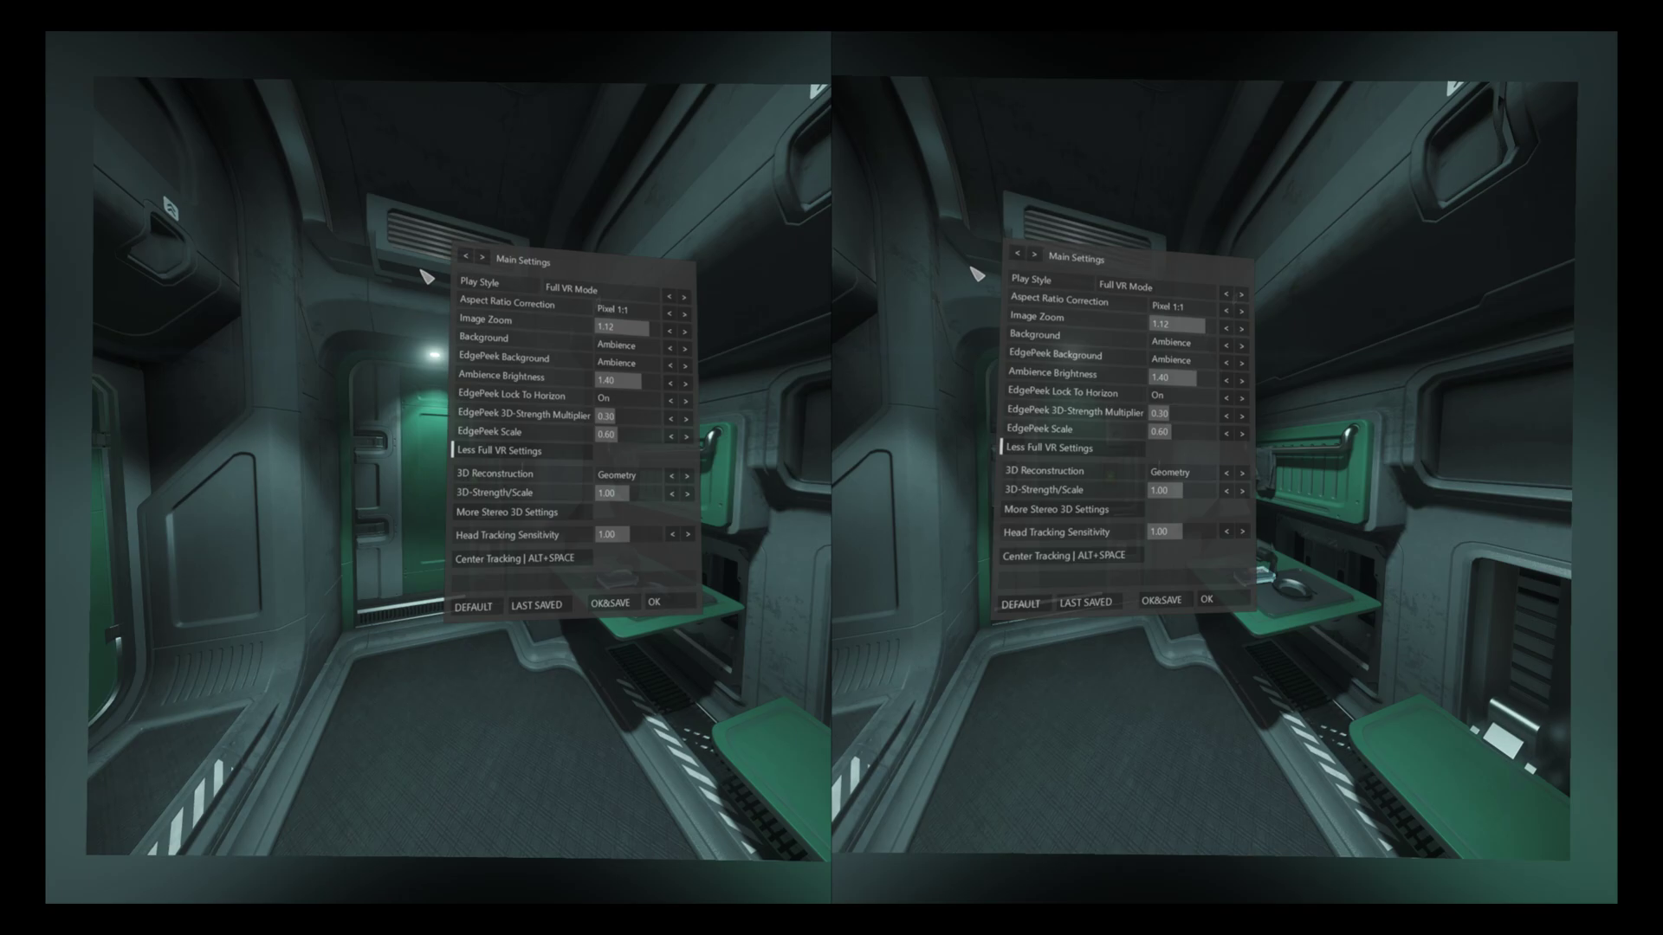
pyautogui.press('Escape')
pyautogui.press('Escape')
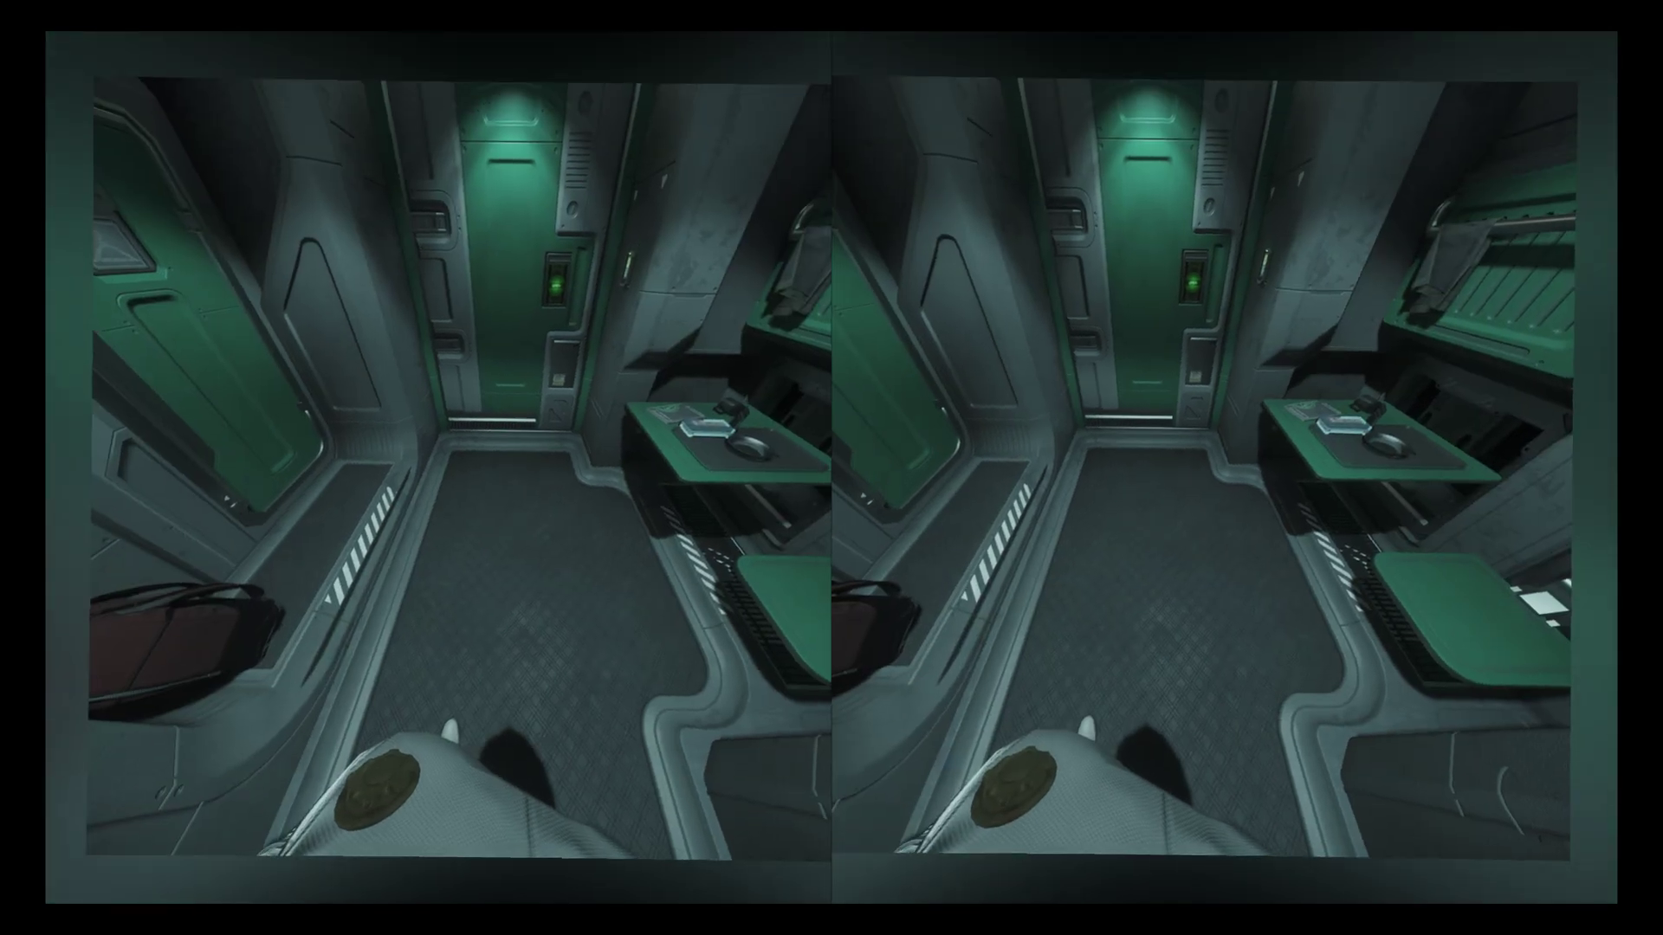
# Step: Reopen the vorpX menu to examine the EdgePeek options in the expanded Full VR settings, and dismiss it
pyautogui.press('Delete')
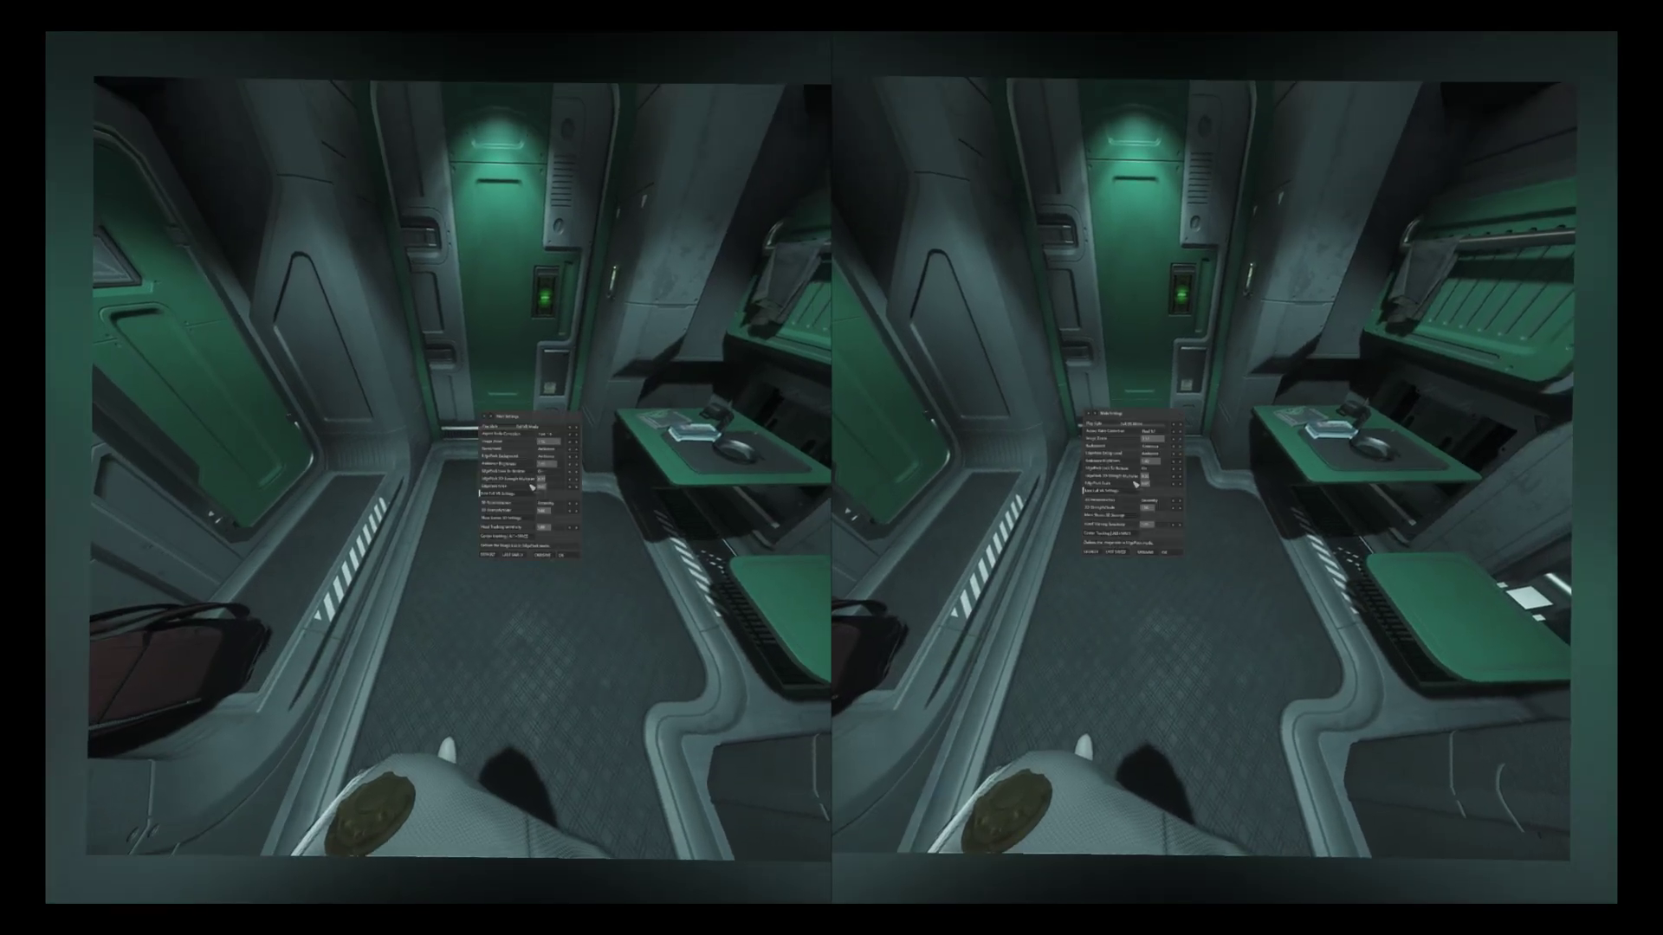
pyautogui.press('Delete')
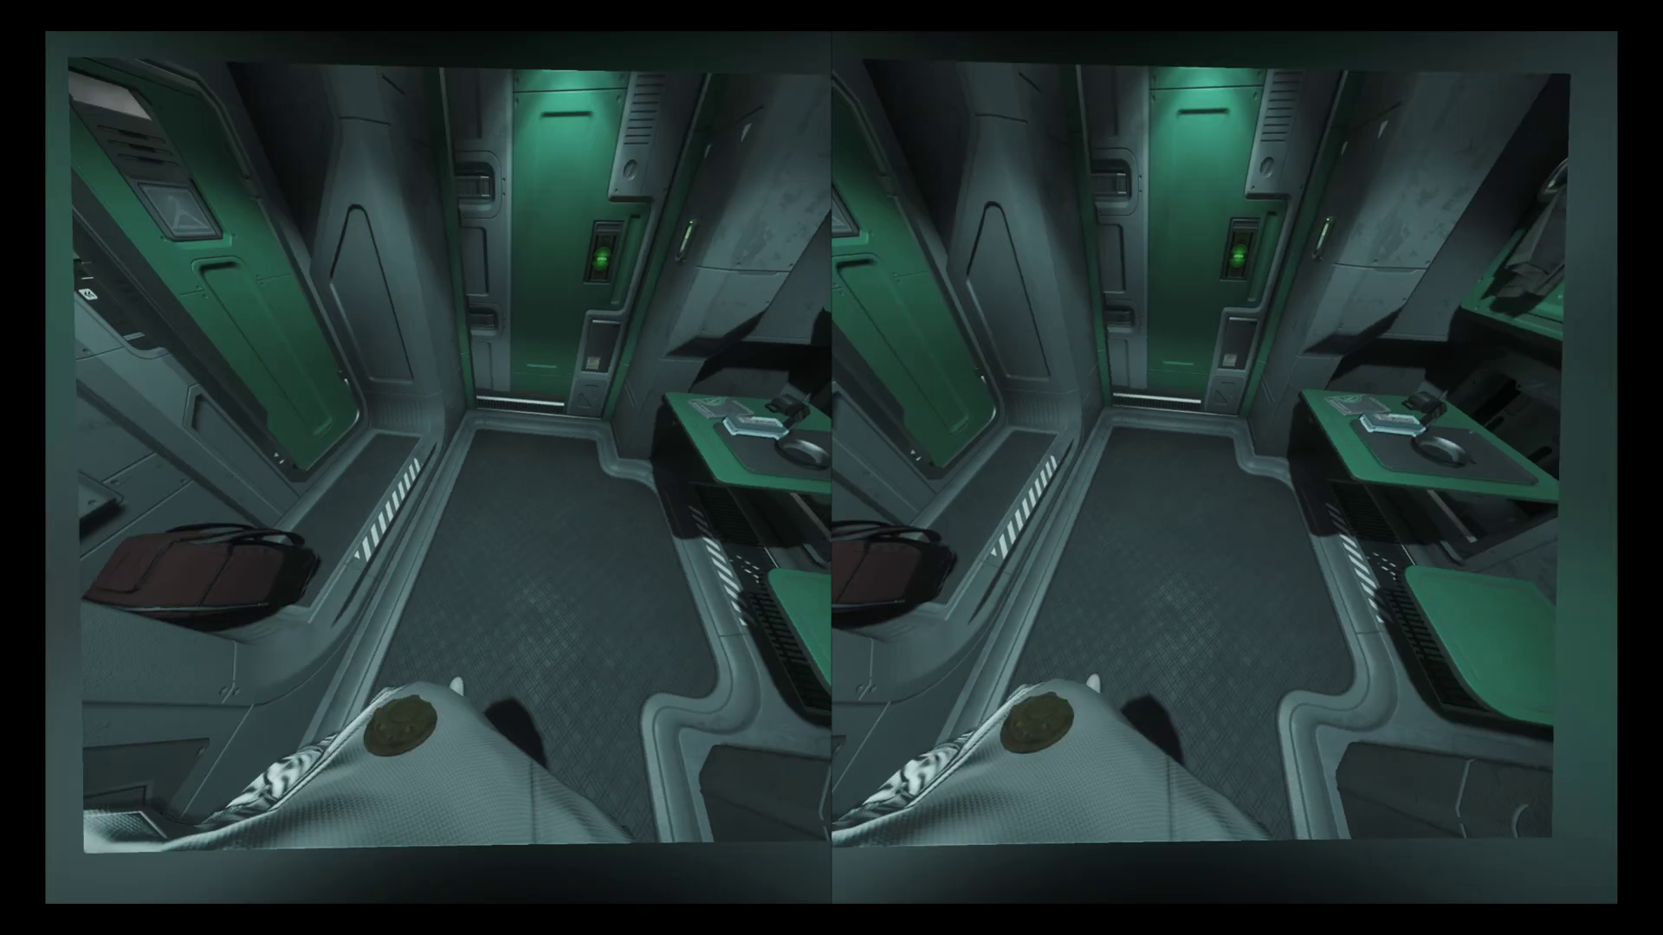
pyautogui.press('Delete')
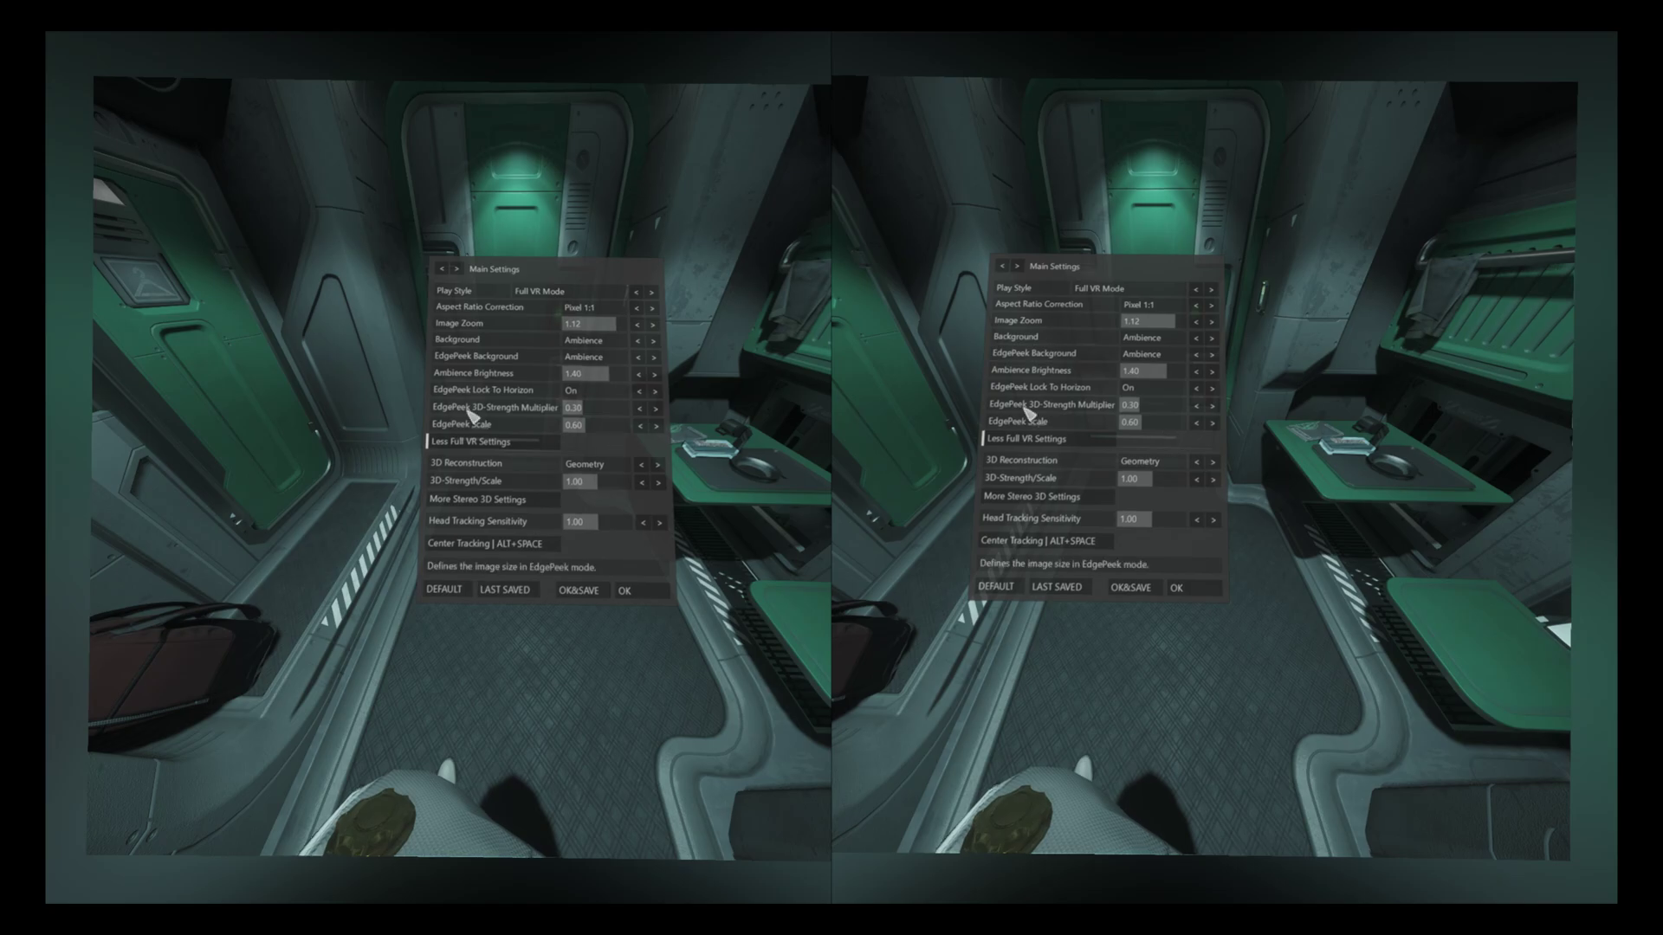
pyautogui.press('Delete')
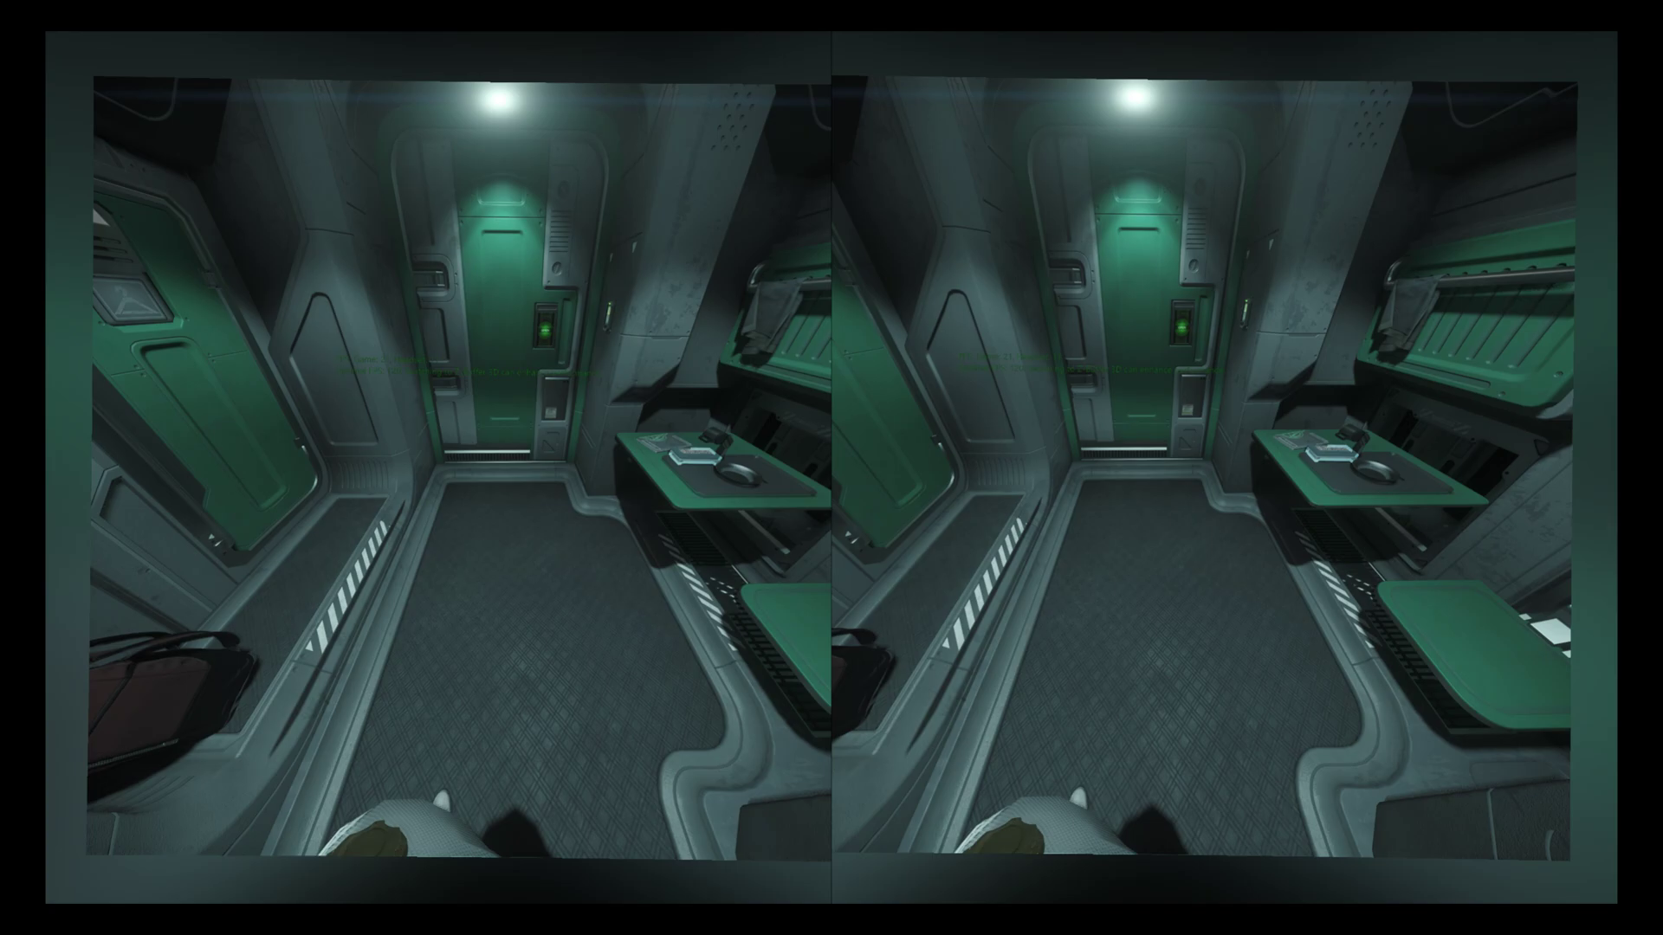
# Step: Switch vorpX's 3D Reconstruction from Geometry to Z-Normal and expand the additional stereo 3D settings
pyautogui.press('Delete')
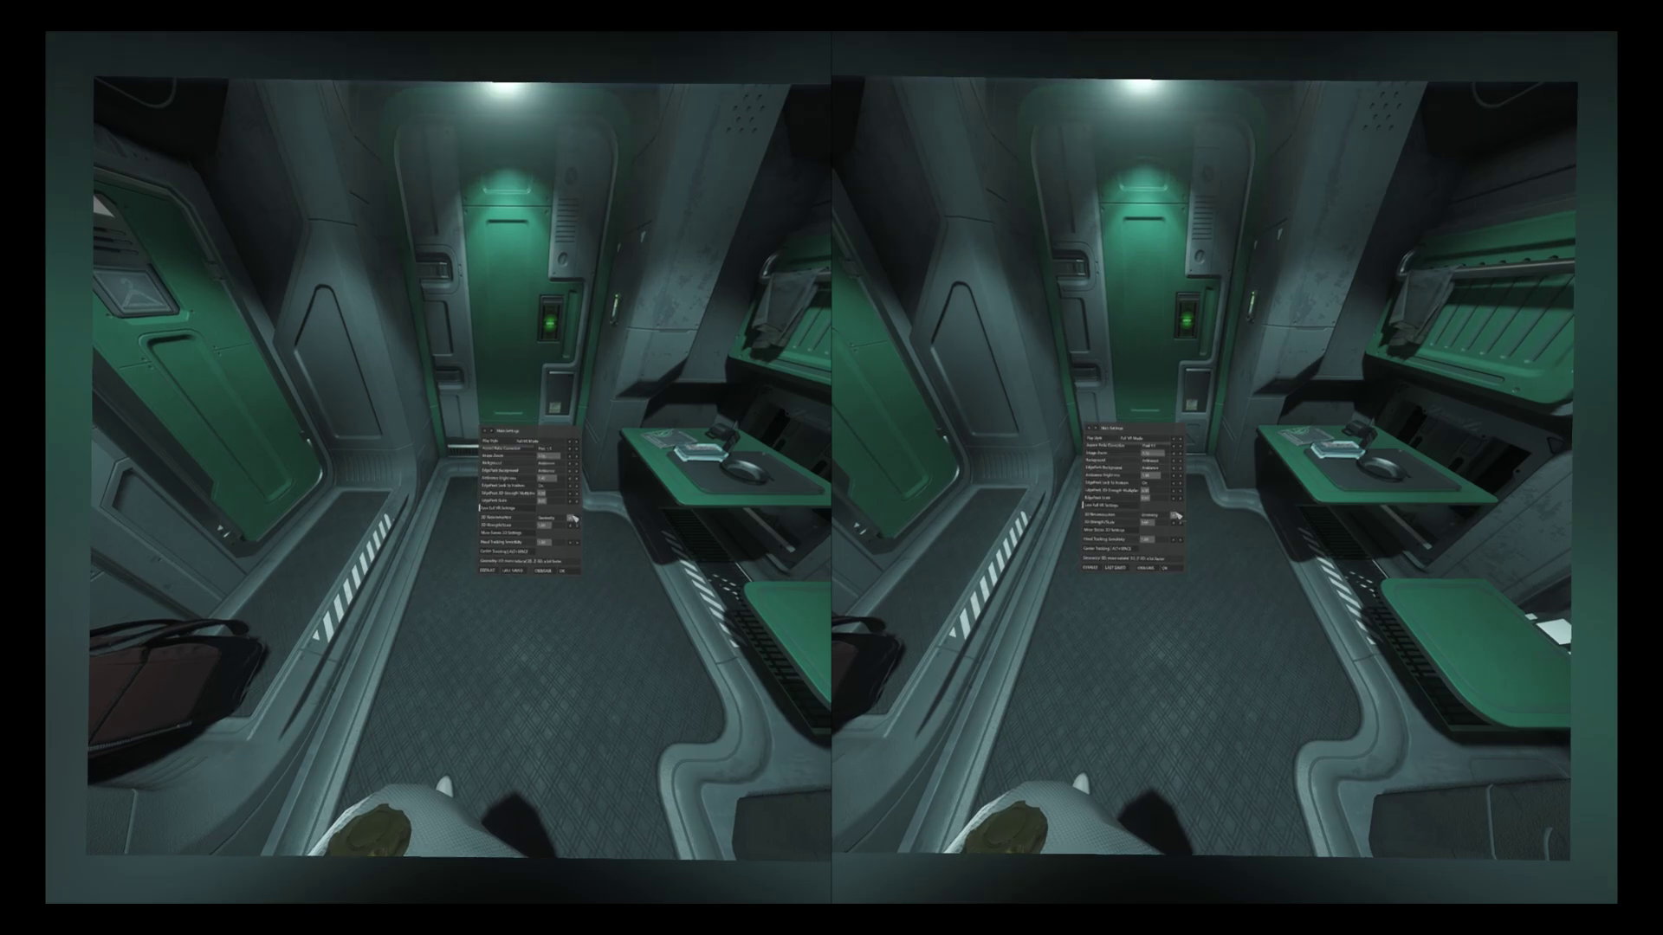
pyautogui.click(572, 517)
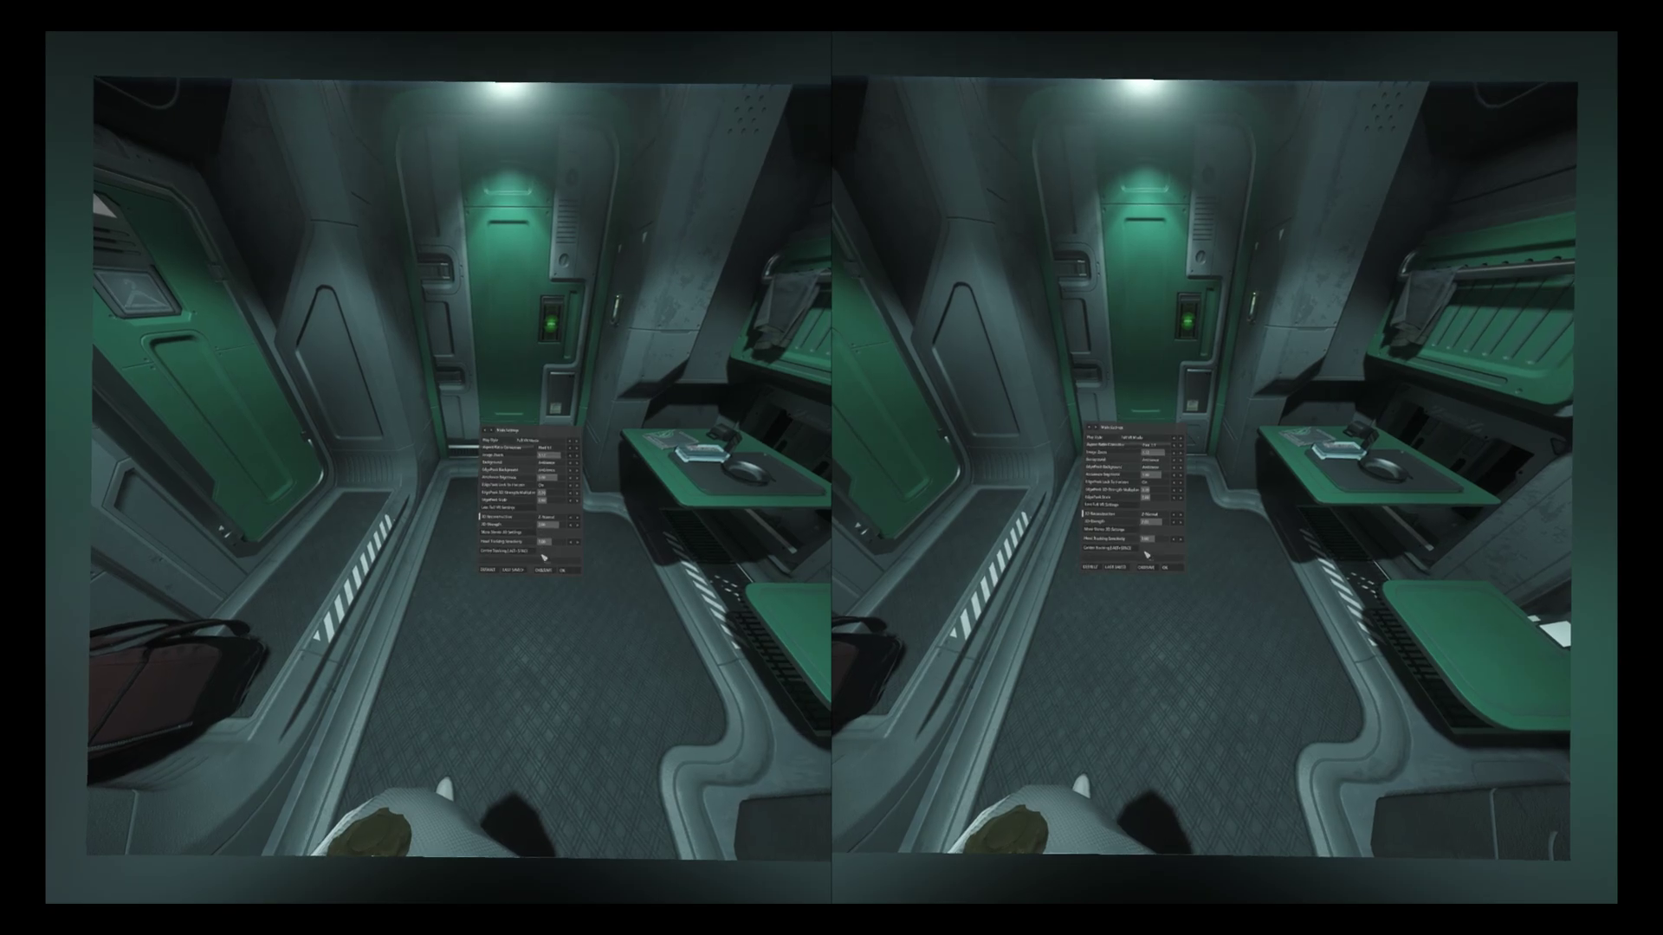
pyautogui.click(1127, 530)
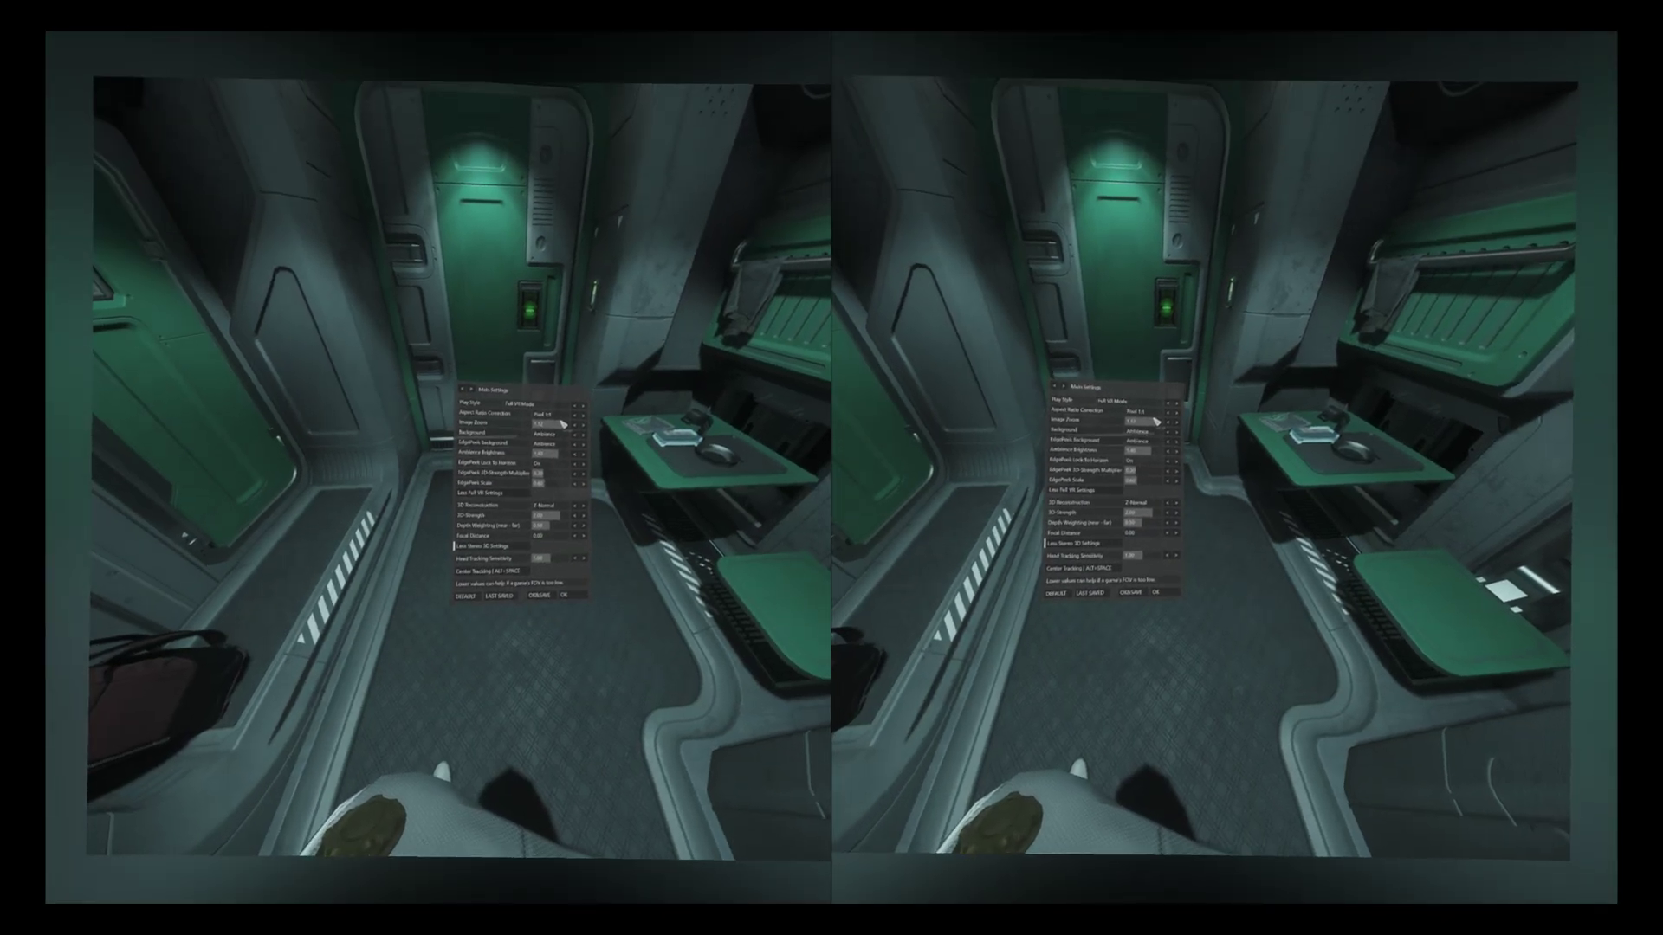
# Step: Adjust vorpX's Image Zoom, trying a much smaller image before enlarging it to fill the view, and save the settings
pyautogui.click(563, 423)
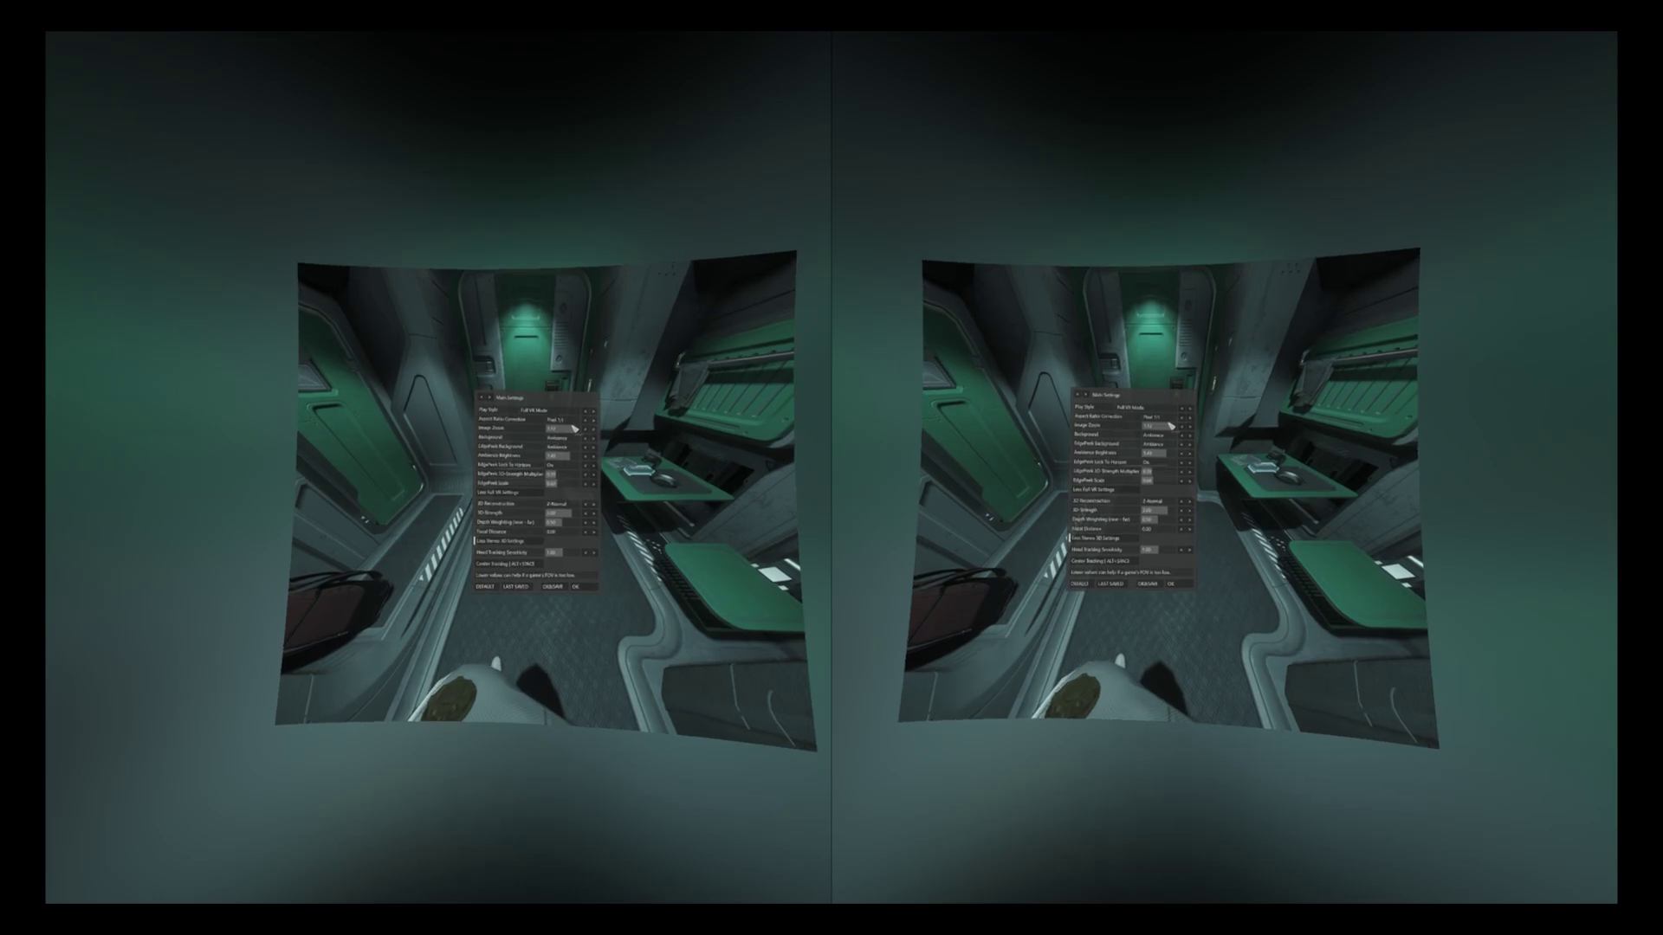
pyautogui.click(573, 428)
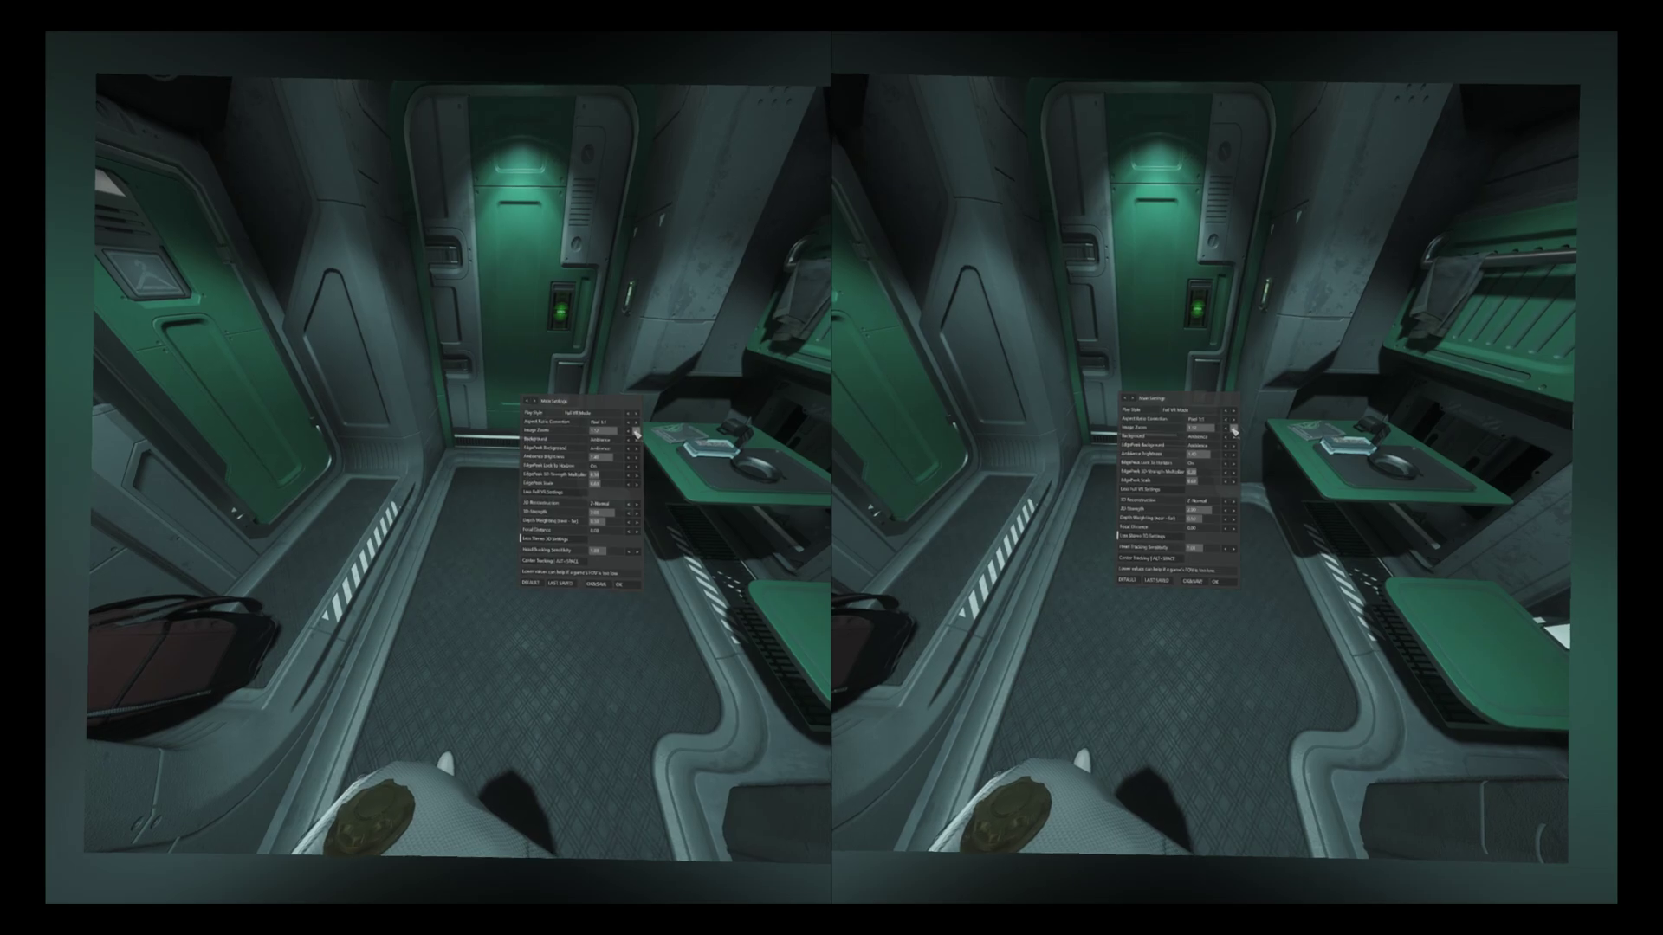
pyautogui.click(633, 431)
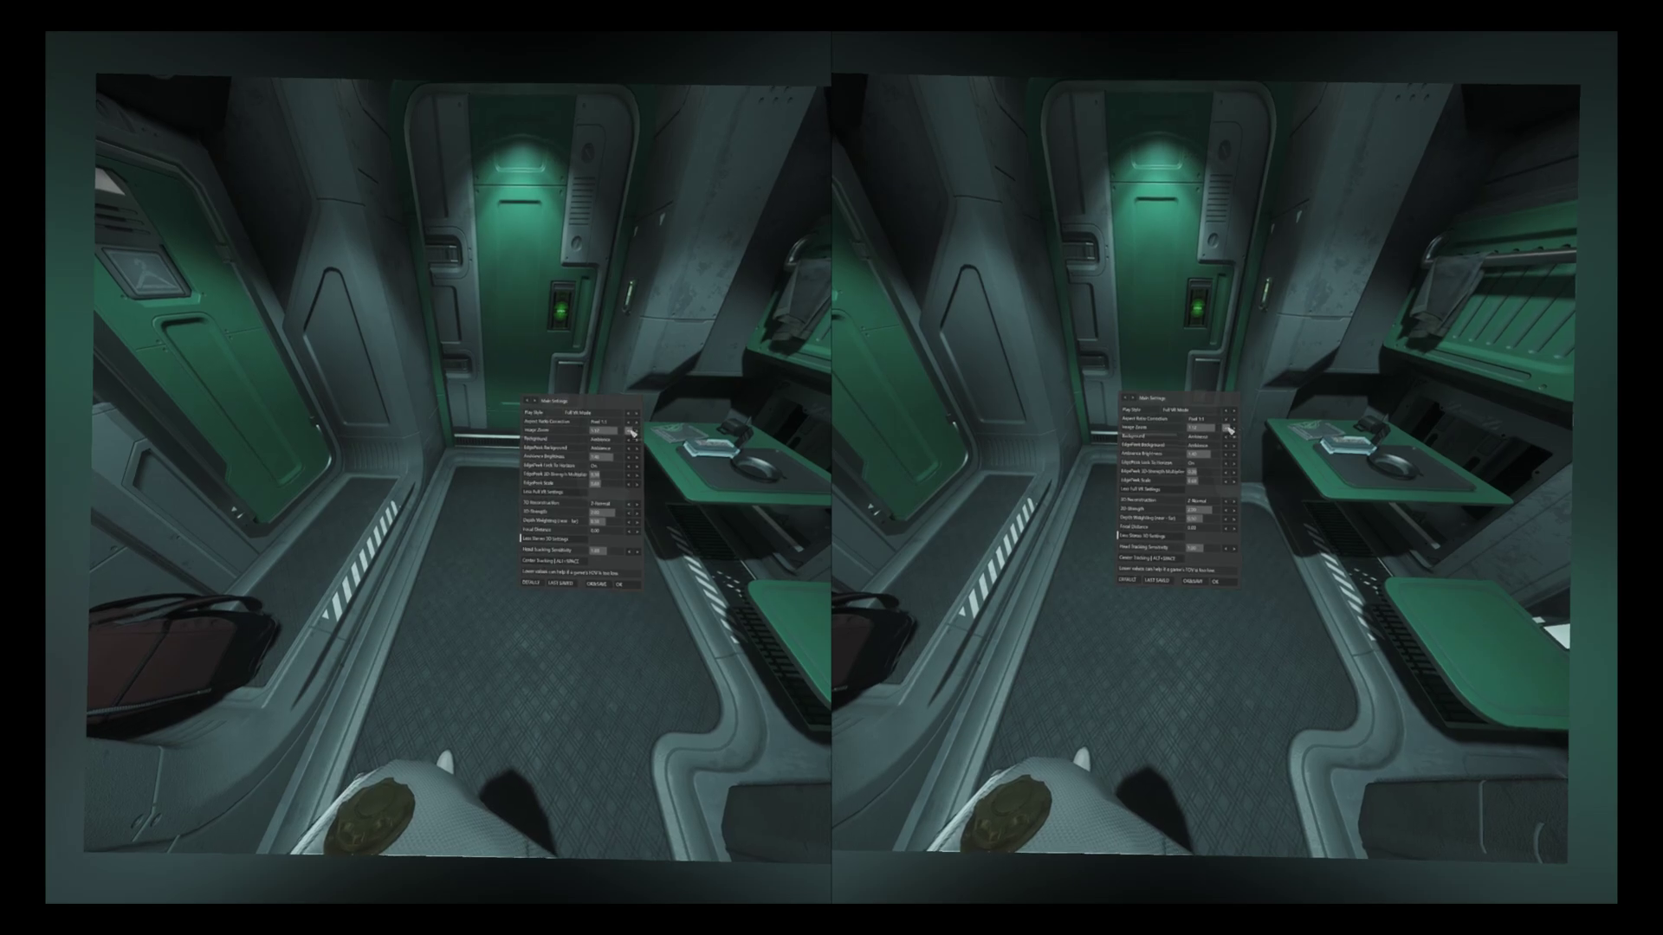
pyautogui.click(596, 584)
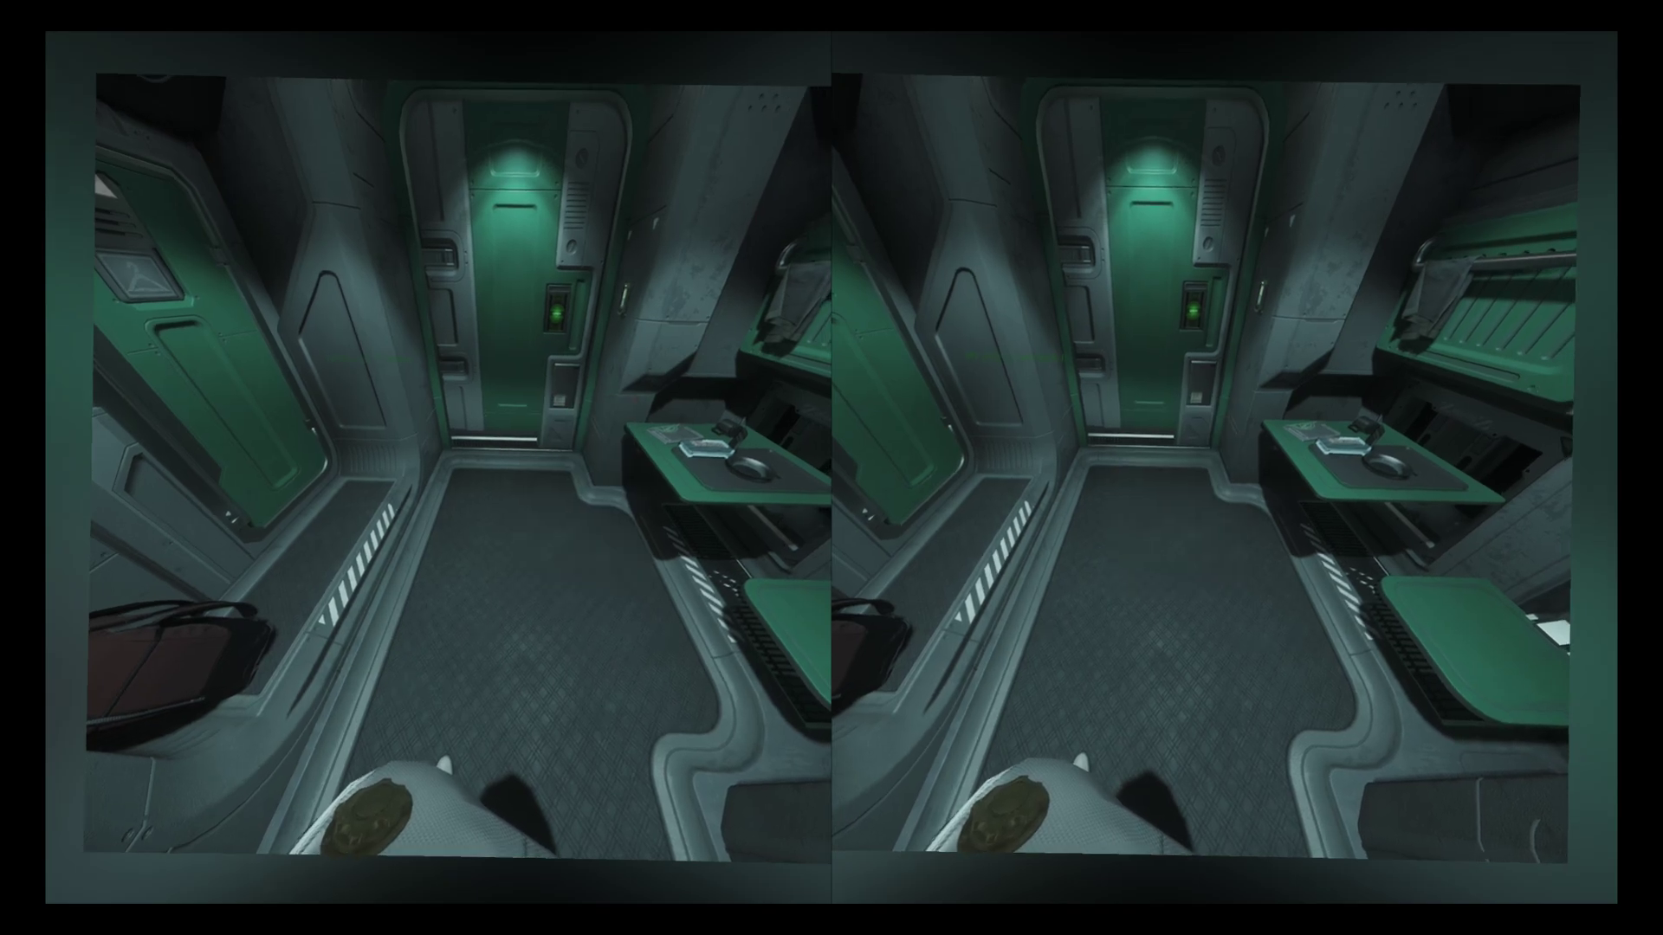